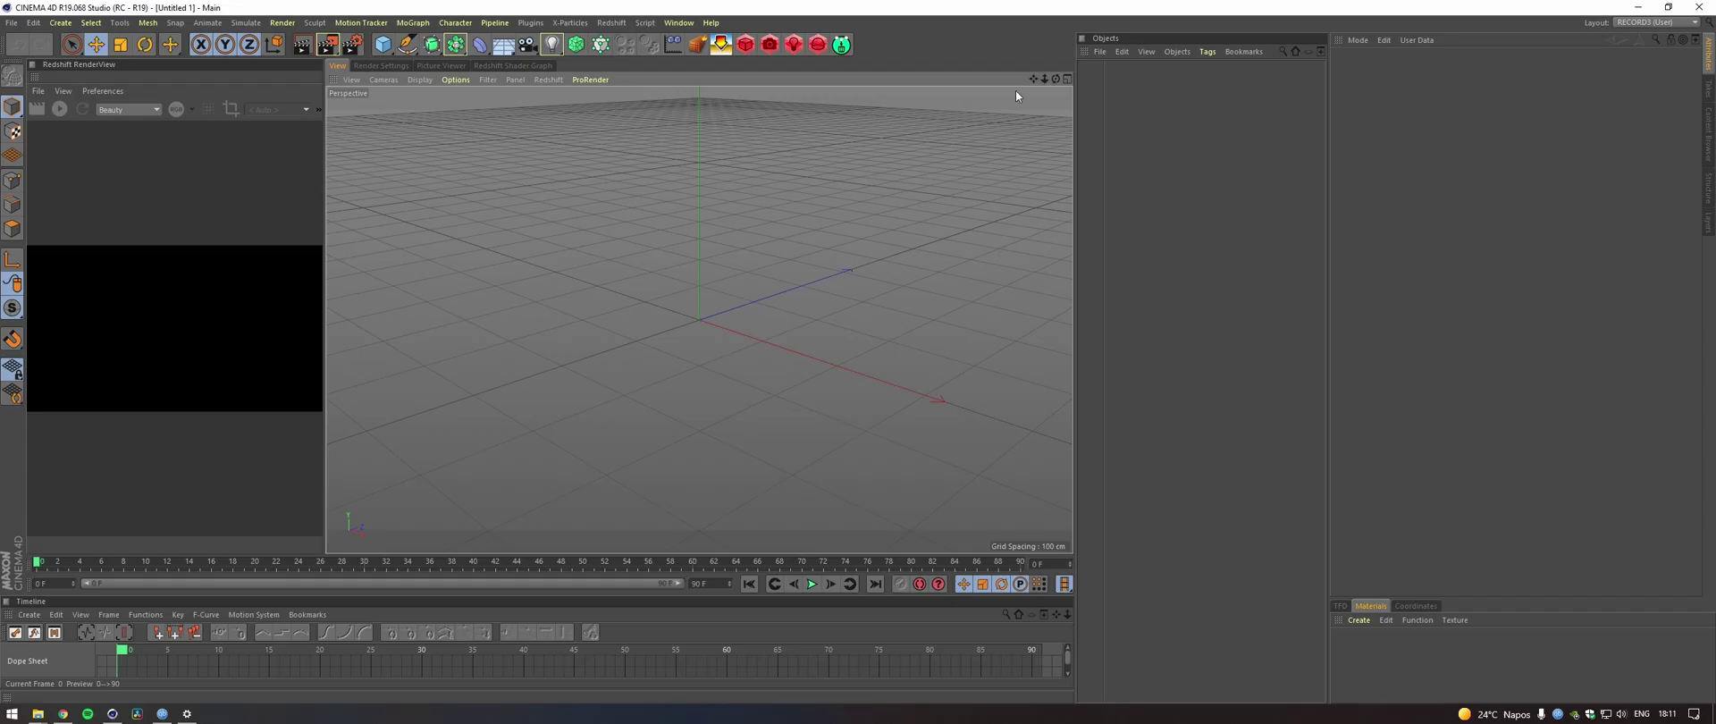
Add a TurbulenceFD Container with a 400 x 400 x 400 cm grid size.
{"action": "left_click", "coordinate": [700, 46]}
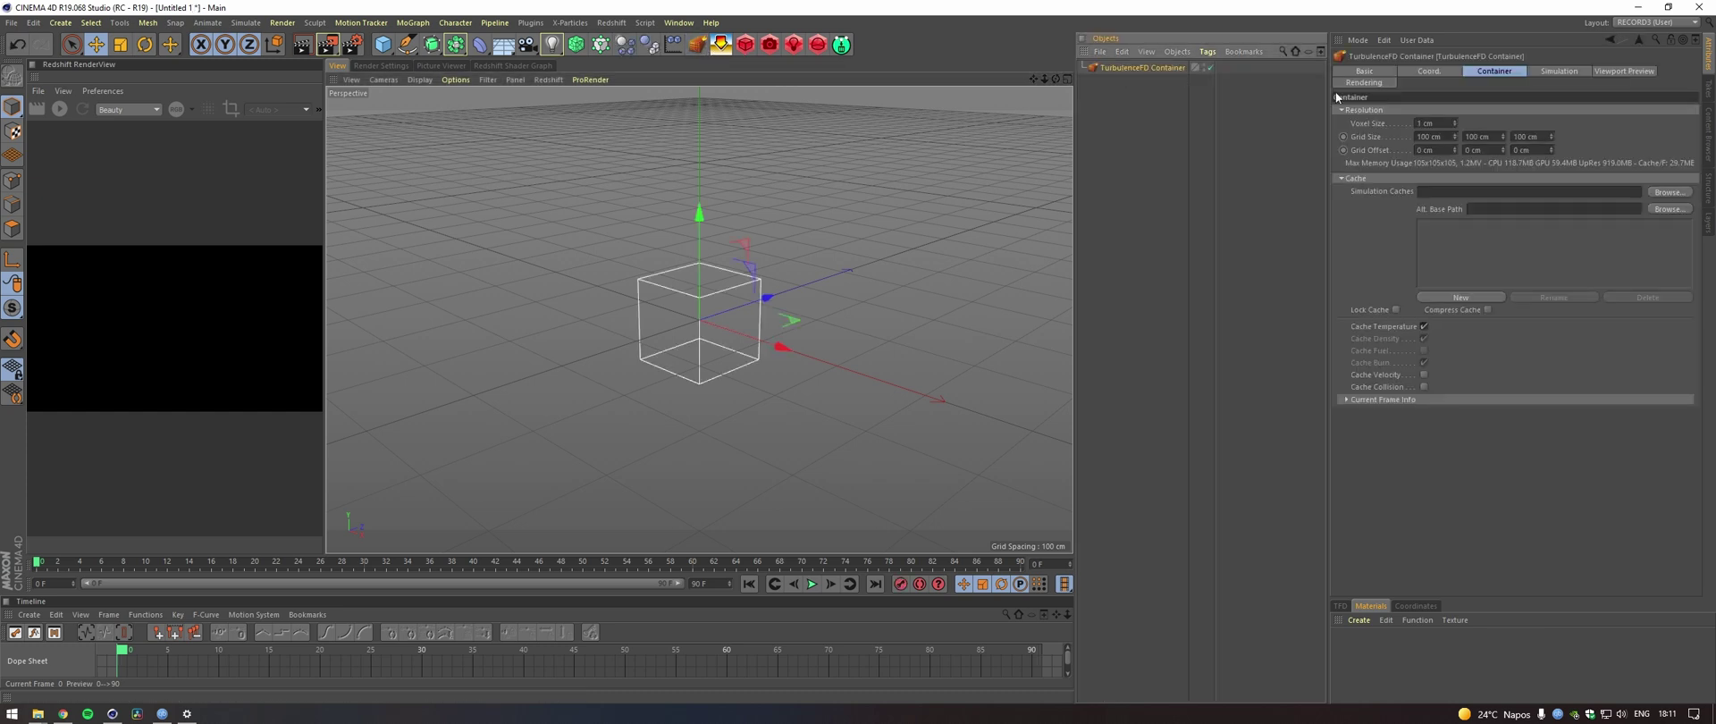
{"action": "left_click", "coordinate": [1429, 136]}
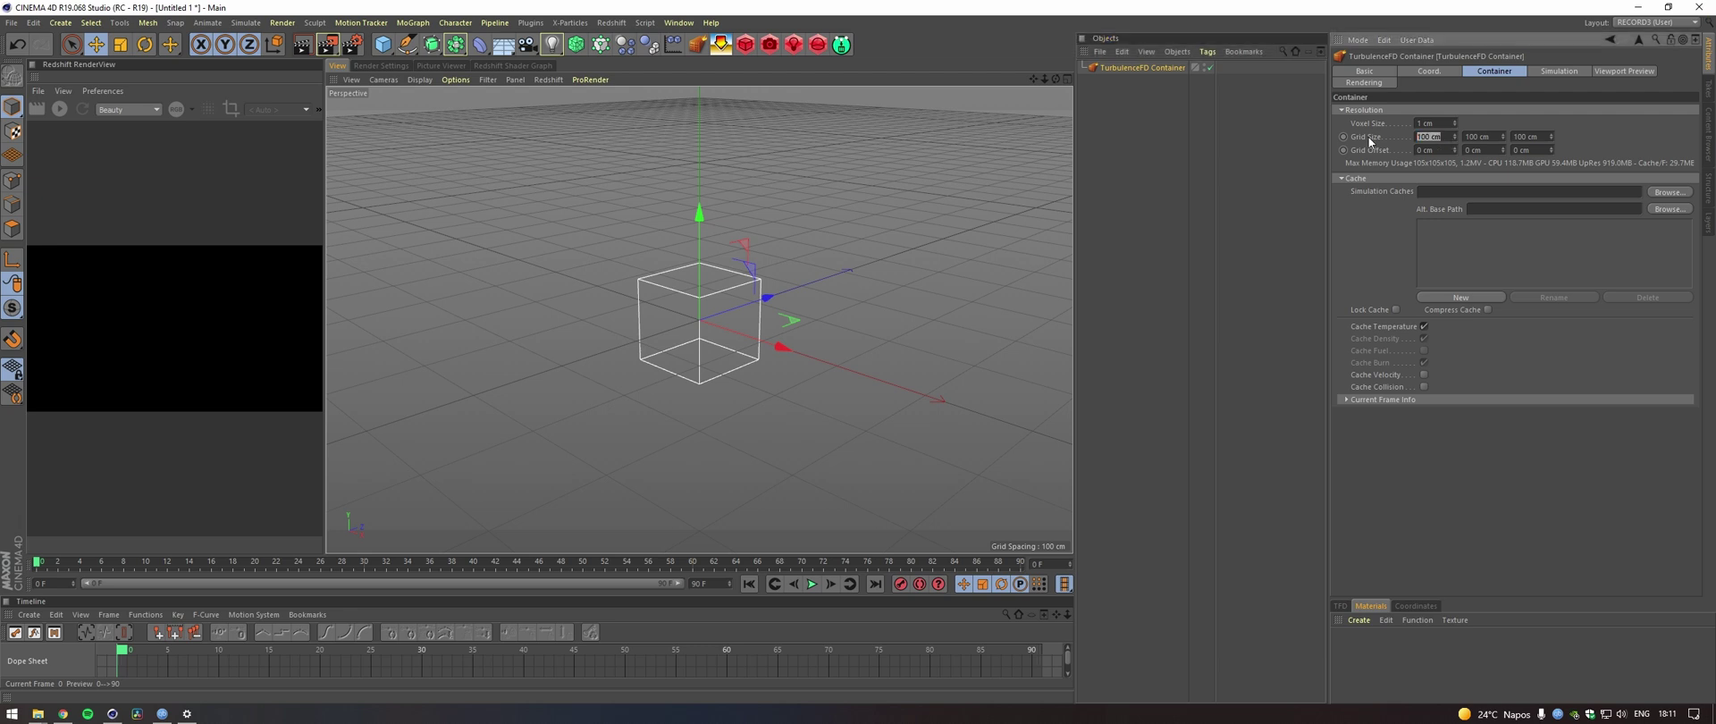
{"action": "type", "text": "400"}
{"action": "left_click", "coordinate": [1465, 137]}
{"action": "type", "text": "400"}
{"action": "left_click", "coordinate": [1547, 138]}
{"action": "type", "text": "400"}
{"action": "key", "text": "Return"}
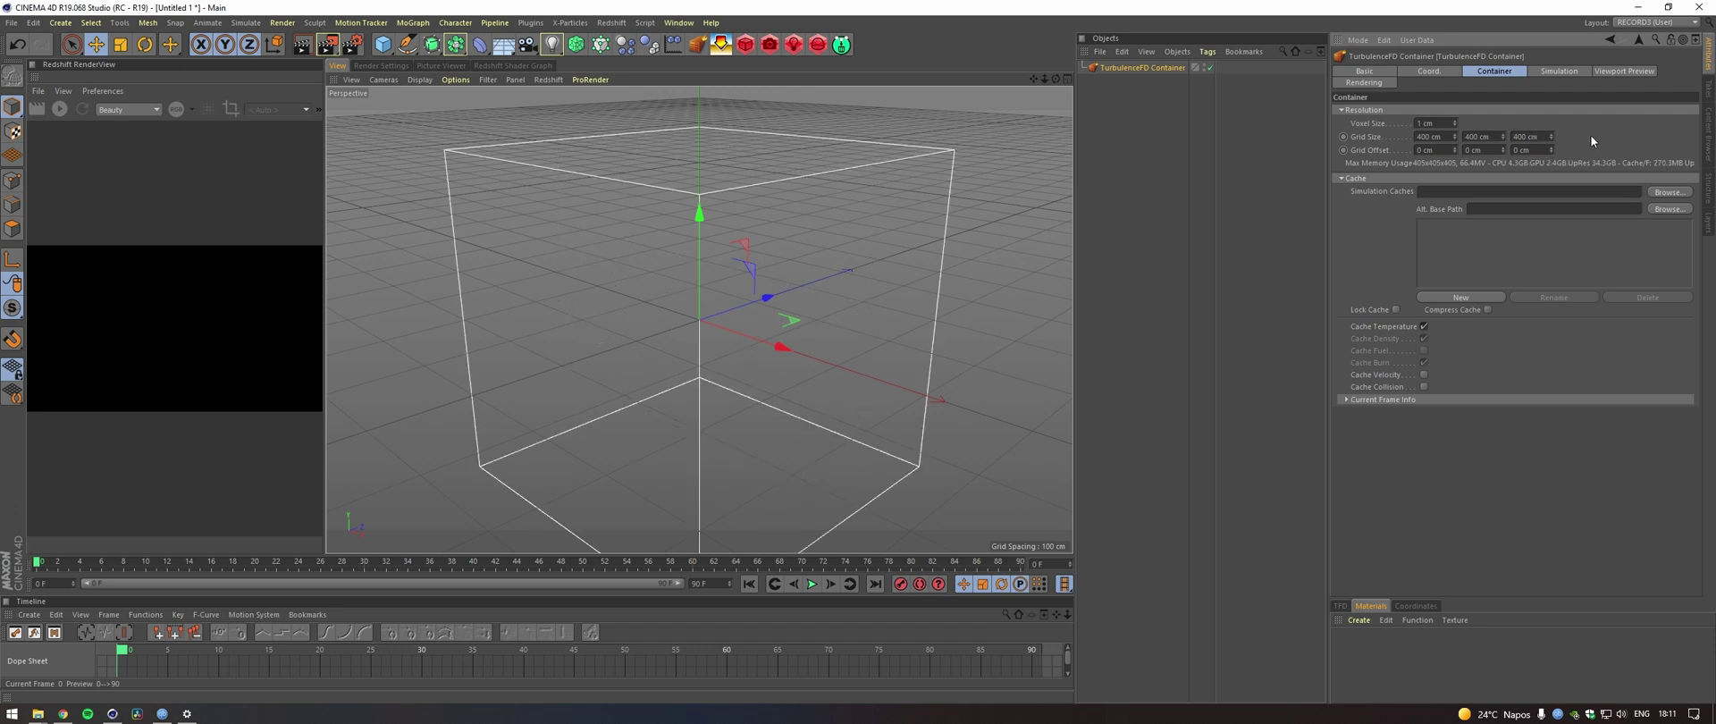
Raise the container to P.Y 200 cm so it rests on the ground.
{"action": "left_click", "coordinate": [1450, 69]}
{"action": "left_click", "coordinate": [1381, 124]}
{"action": "type", "text": "200"}
{"action": "key", "text": "Return"}
Add a sphere, shrink its radius to about 52 cm and set 200 segments.
{"action": "scroll", "coordinate": [676, 112], "scroll_direction": "up", "scroll_amount": 3}
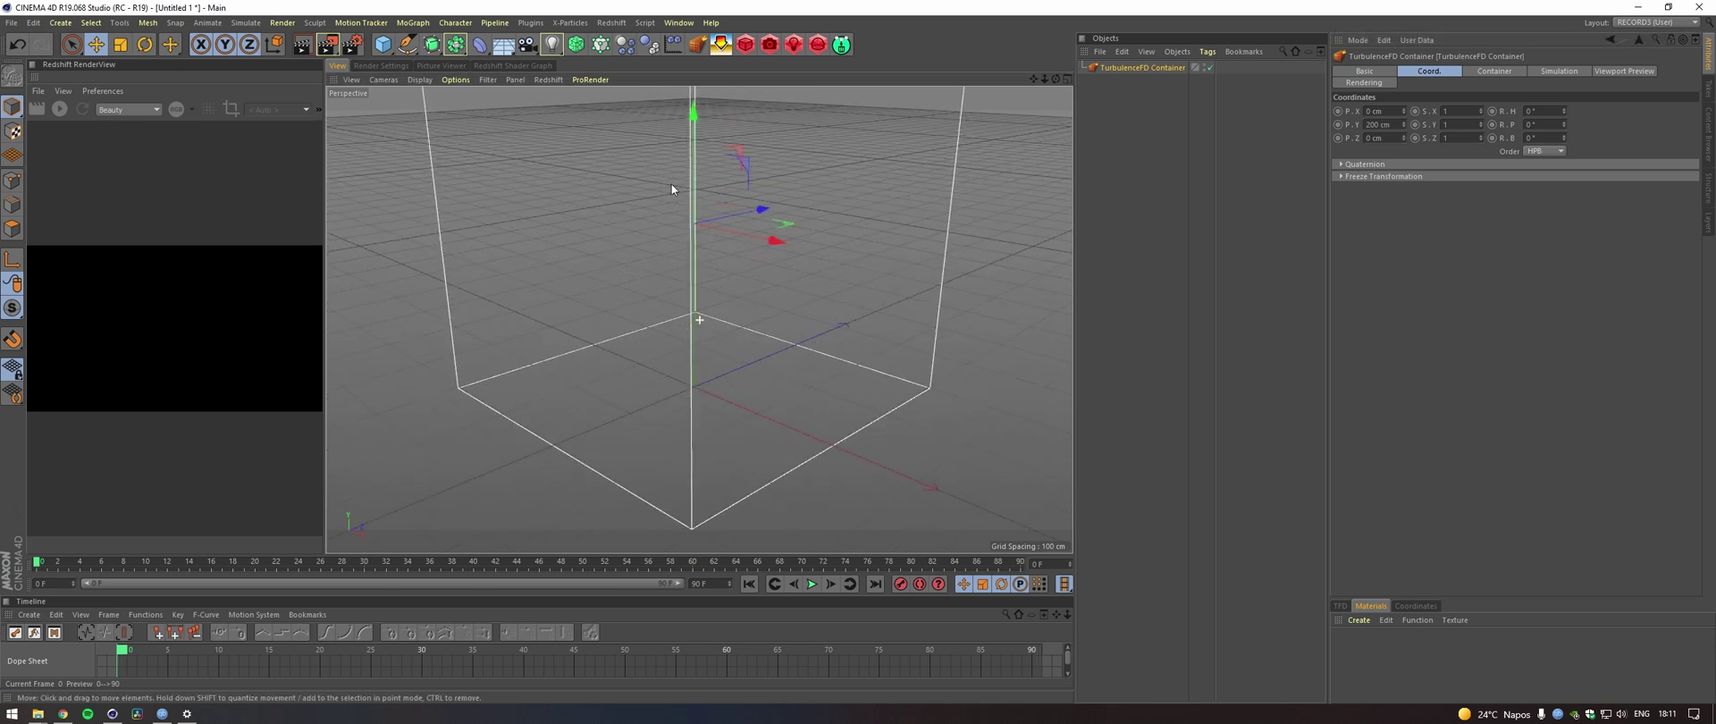
{"action": "left_click", "coordinate": [381, 46]}
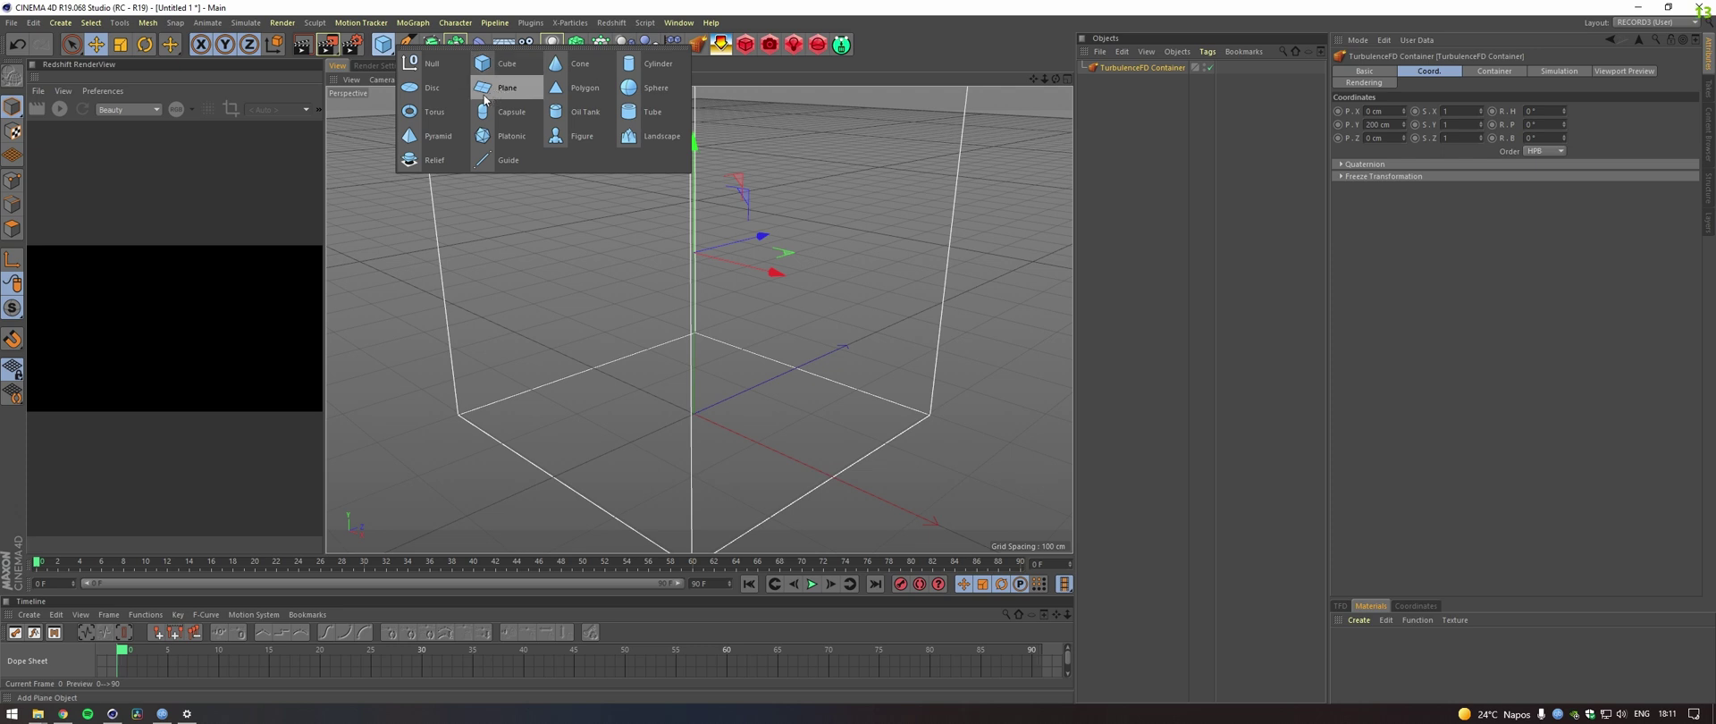
{"action": "left_click", "coordinate": [631, 89]}
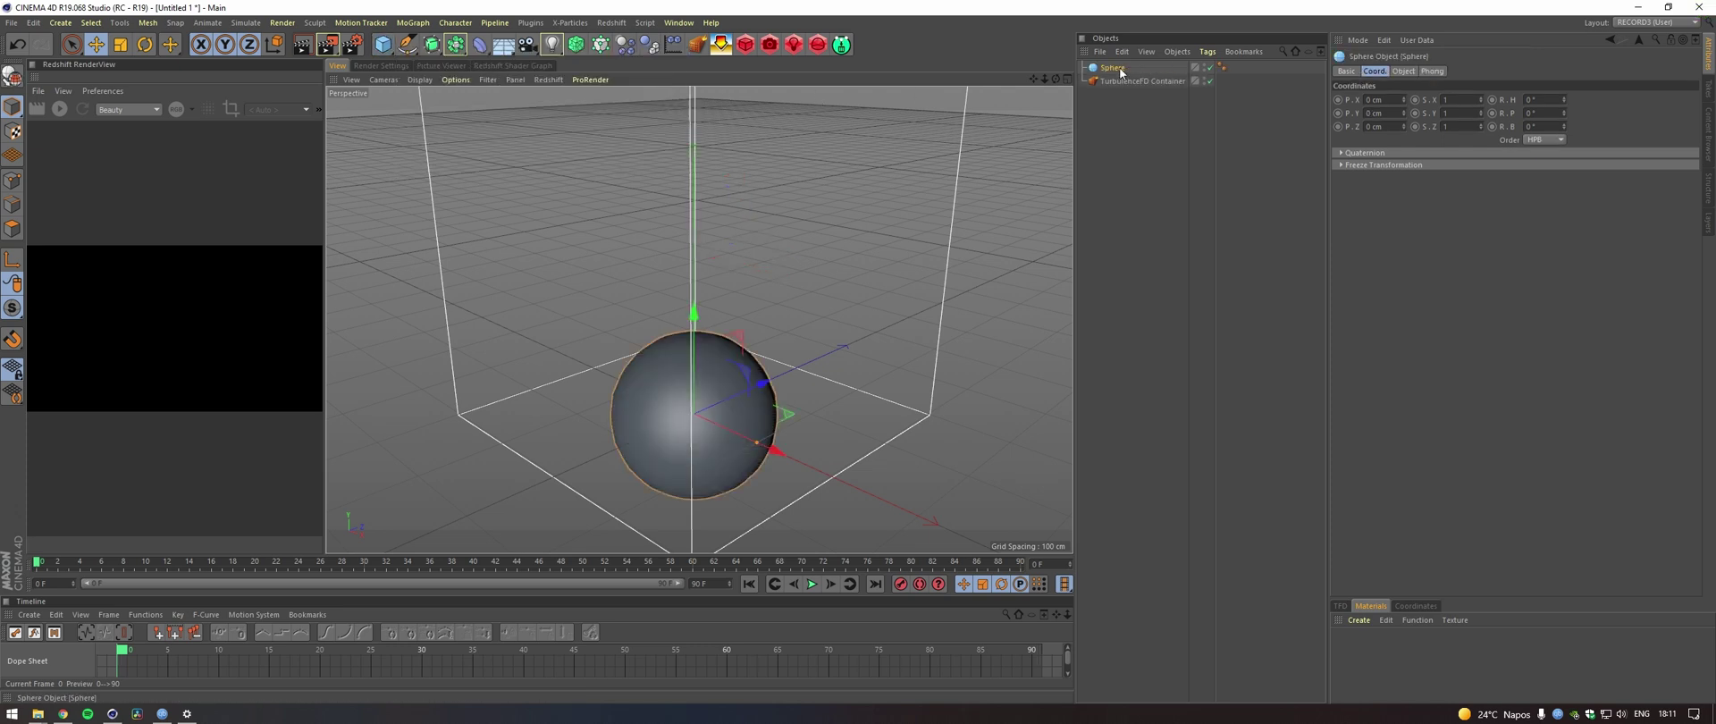
{"action": "left_click_drag", "start_coordinate": [757, 443], "coordinate": [725, 428]}
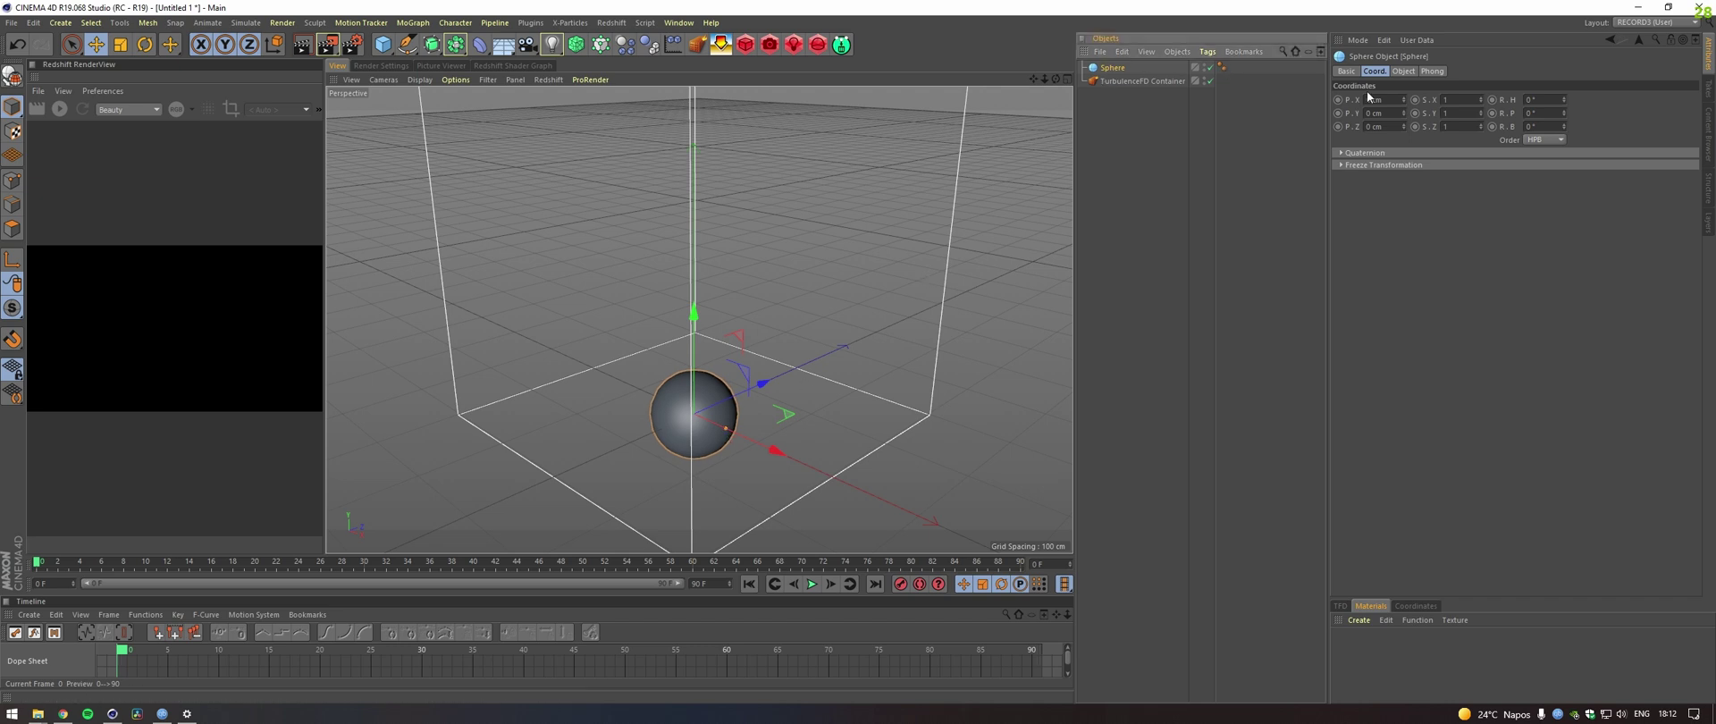
{"action": "left_click", "coordinate": [1403, 72]}
{"action": "double_click", "coordinate": [1407, 114]}
{"action": "type", "text": "200"}
Switch to Gouraud Lines display and raise the sphere onto the ground in Front view.
{"action": "left_click", "coordinate": [420, 79]}
{"action": "left_click", "coordinate": [442, 114]}
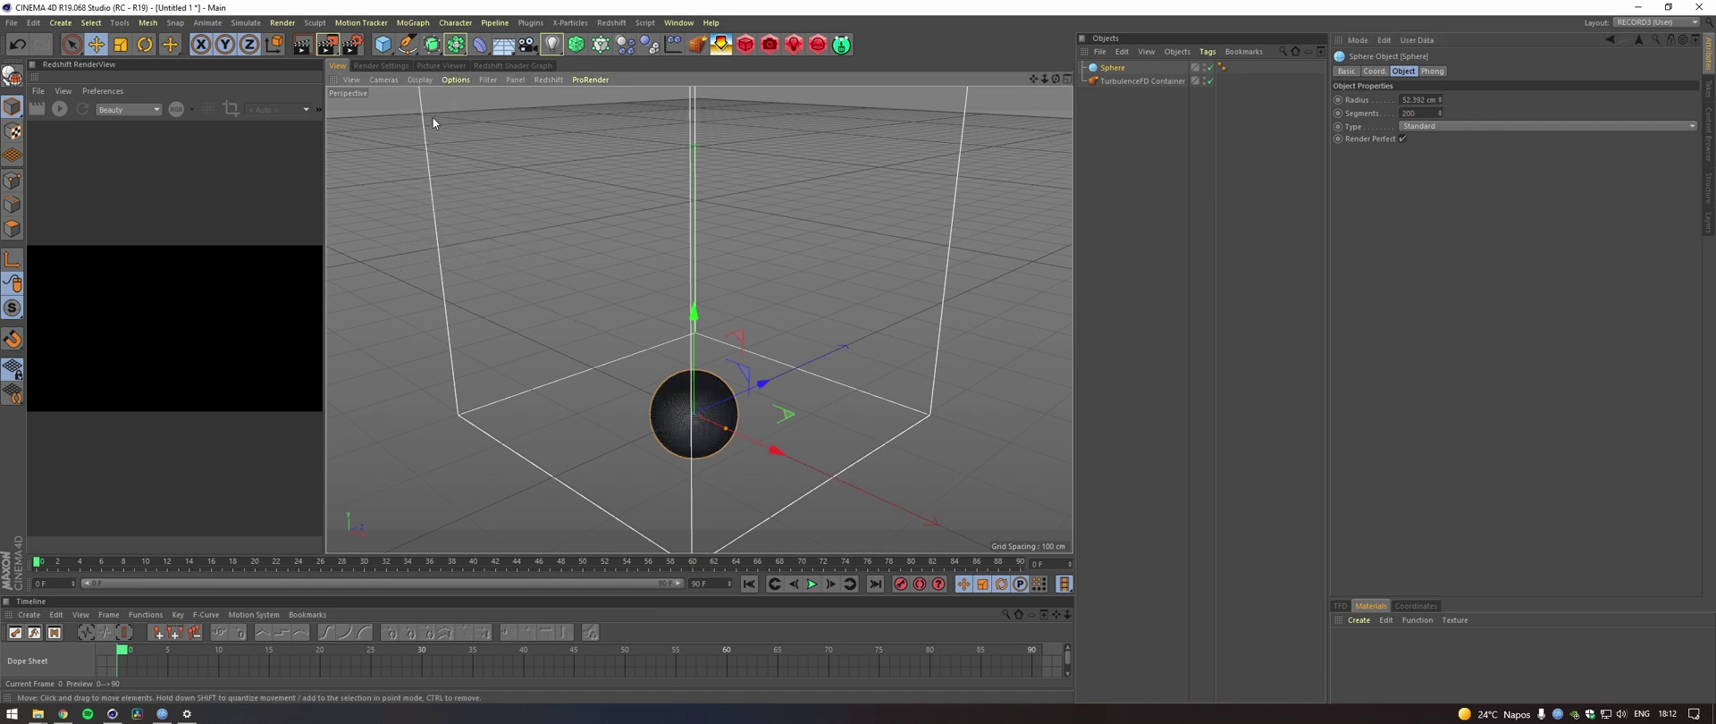
{"action": "left_click_drag", "start_coordinate": [711, 411], "coordinate": [661, 362], "text": "alt"}
{"action": "middle_click", "coordinate": [661, 362]}
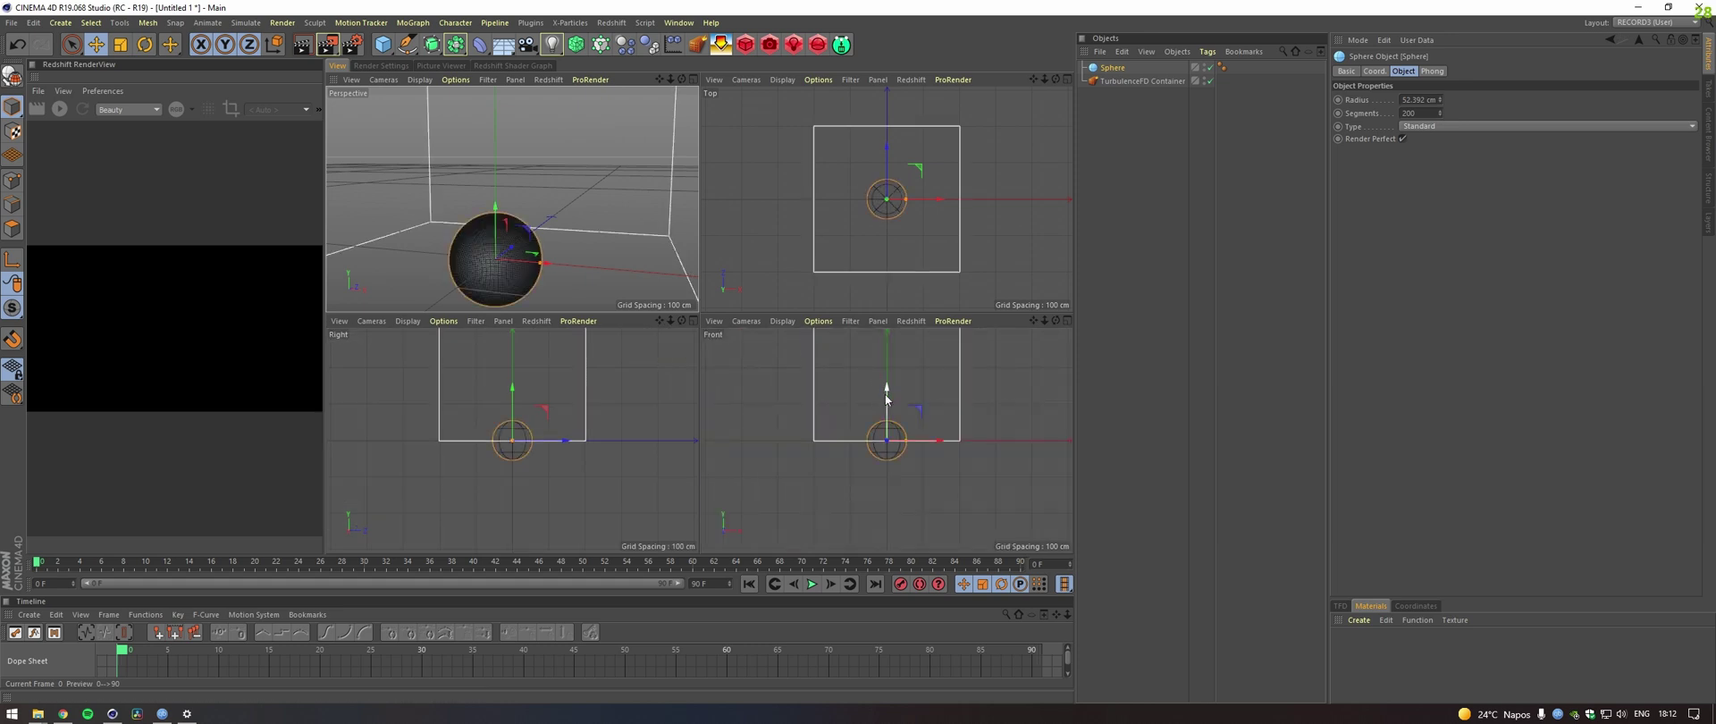
{"action": "left_click_drag", "start_coordinate": [887, 395], "coordinate": [890, 380]}
{"action": "scroll", "coordinate": [890, 412], "scroll_direction": "up", "scroll_amount": 5}
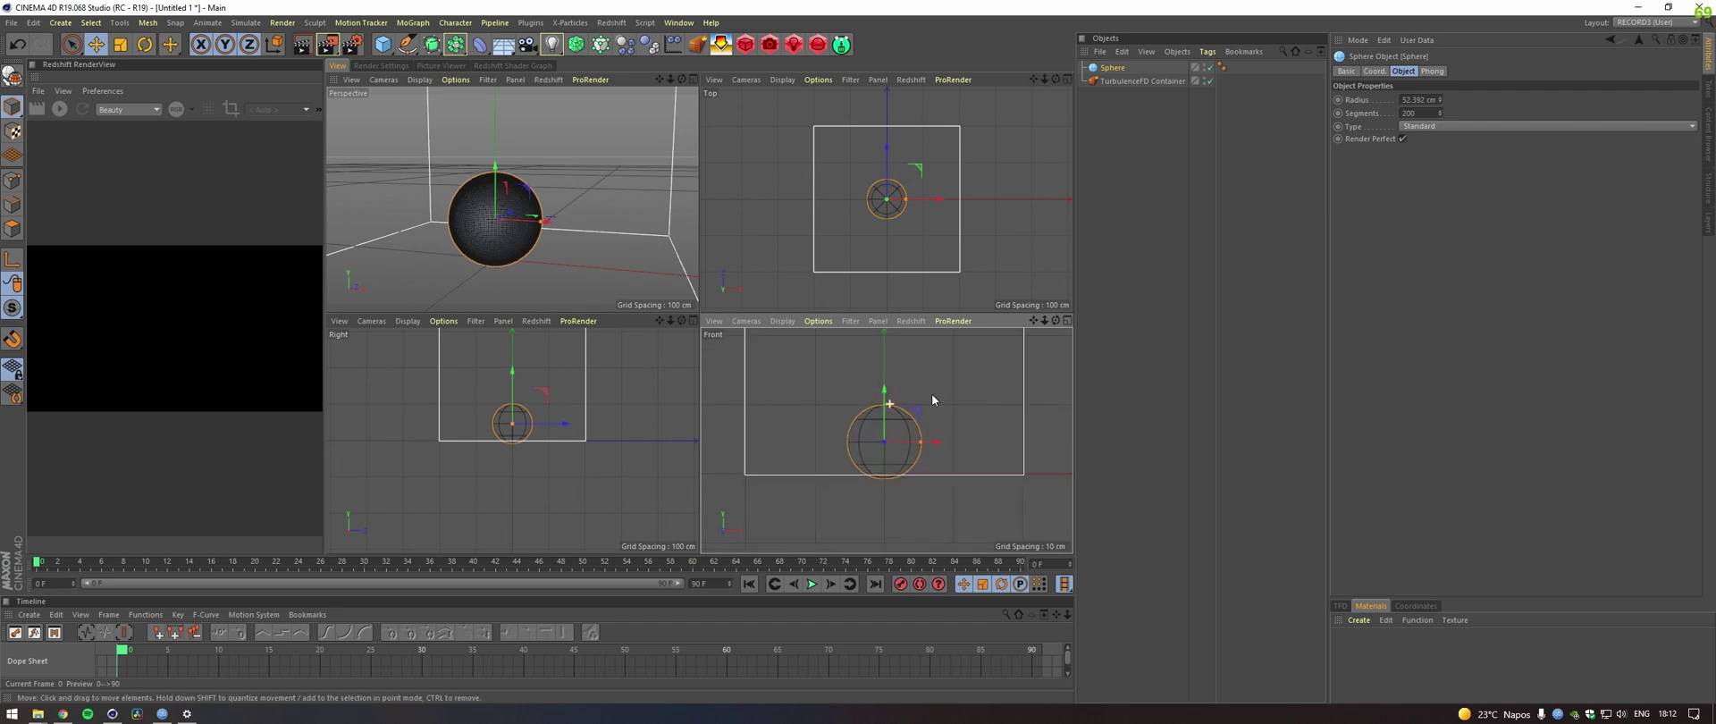
{"action": "middle_click", "coordinate": [497, 205]}
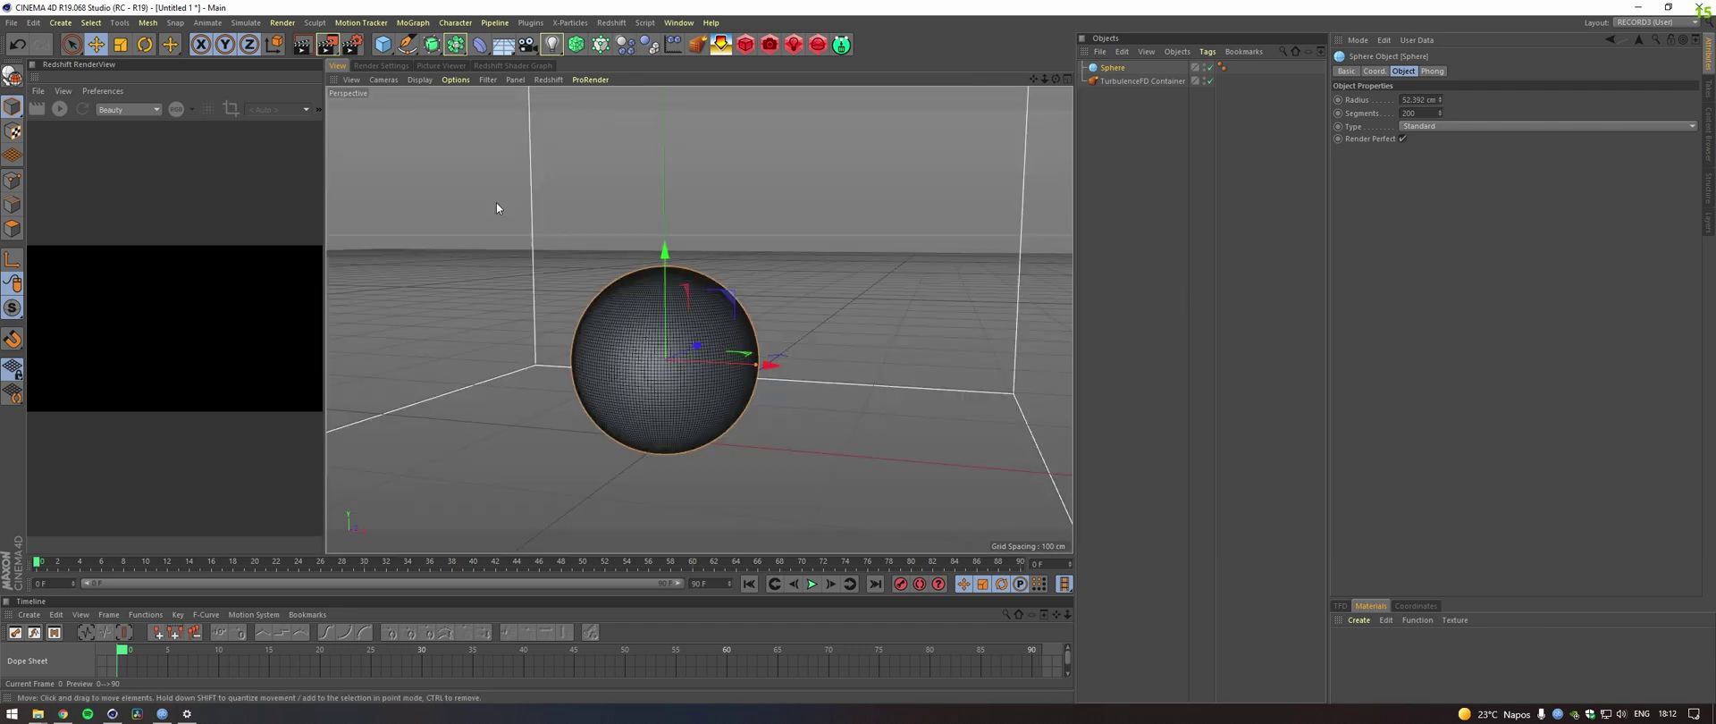
Add a Displacer deformer and nest it under the Sphere.
{"action": "left_click", "coordinate": [480, 45]}
{"action": "left_click", "coordinate": [541, 206]}
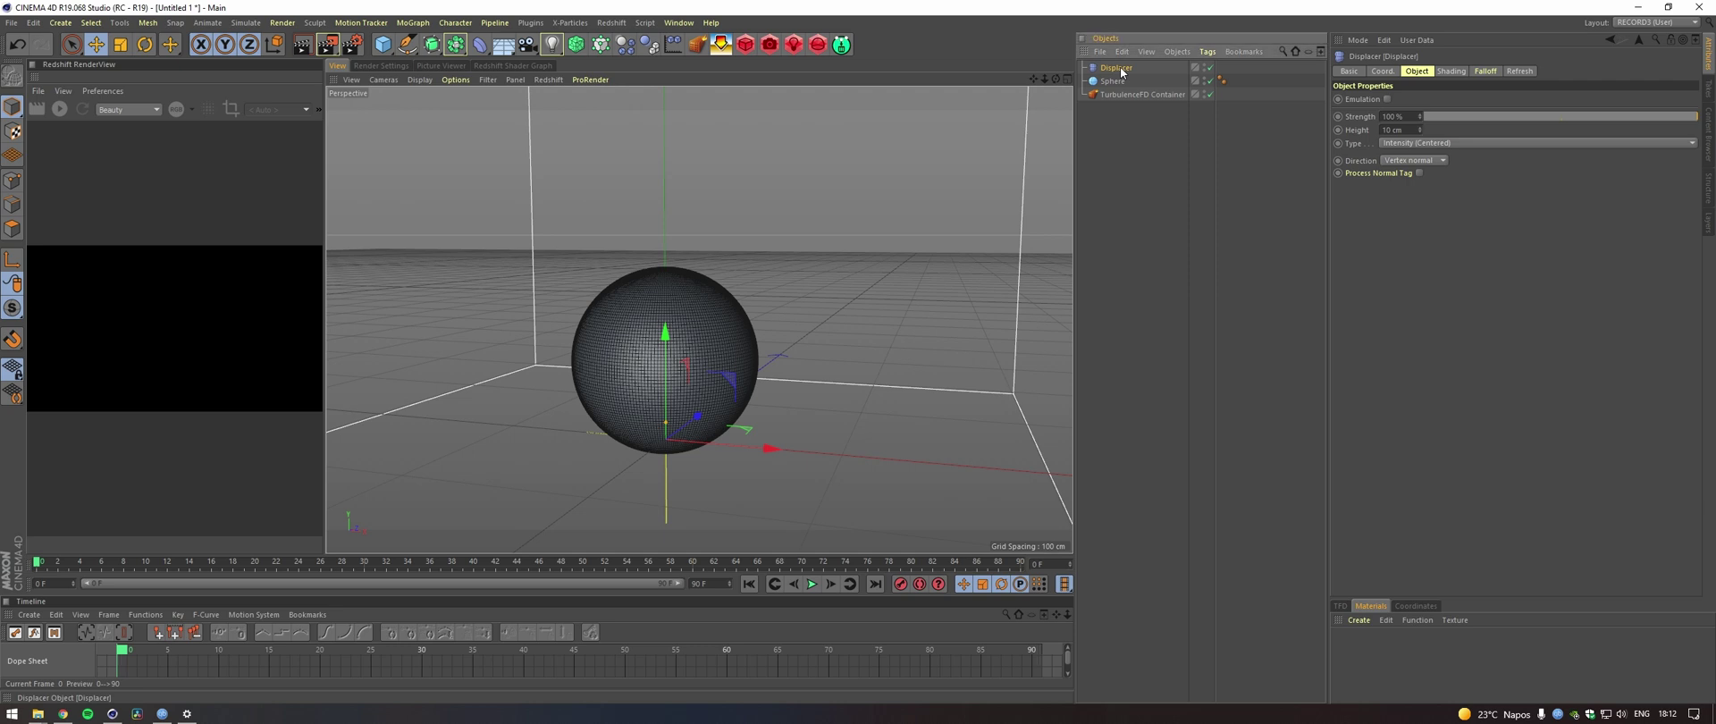
{"action": "left_click_drag", "start_coordinate": [1117, 68], "coordinate": [1122, 83]}
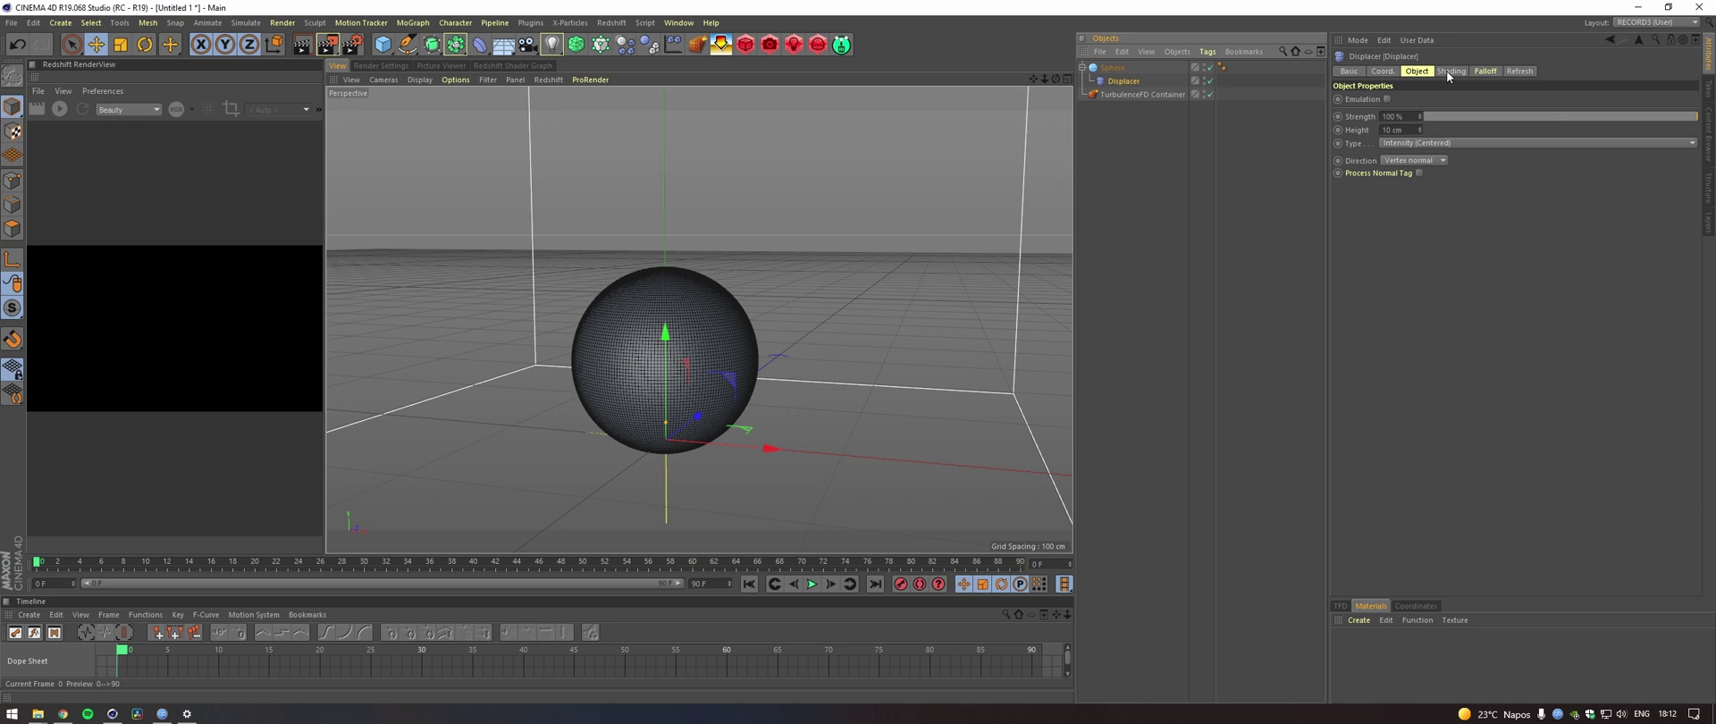
Save the scene as mdc.c4d, overwriting the existing file.
{"action": "key", "text": "ctrl+s"}
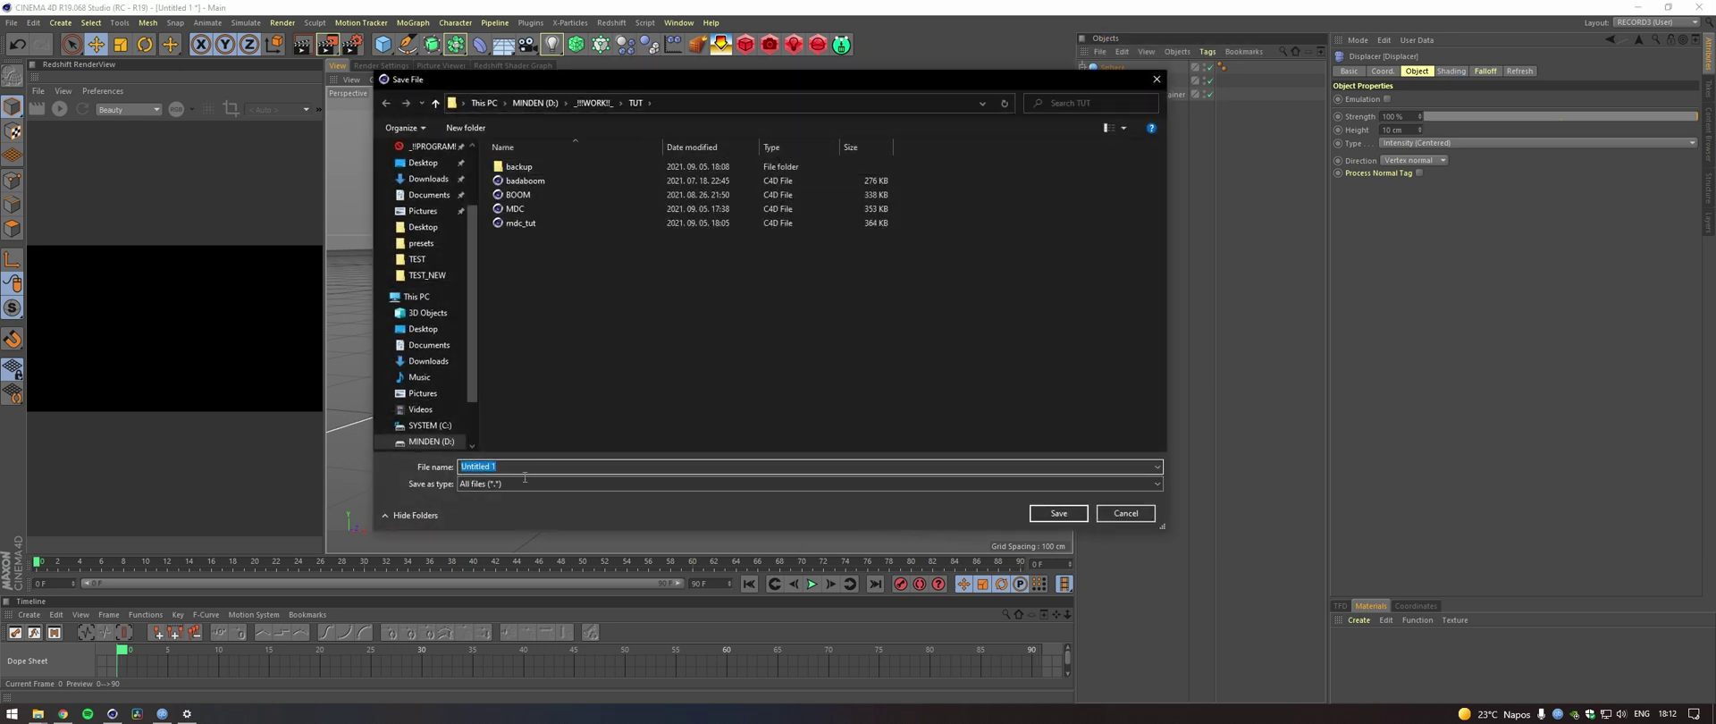
{"action": "type", "text": "mdc"}
{"action": "key", "text": "Return"}
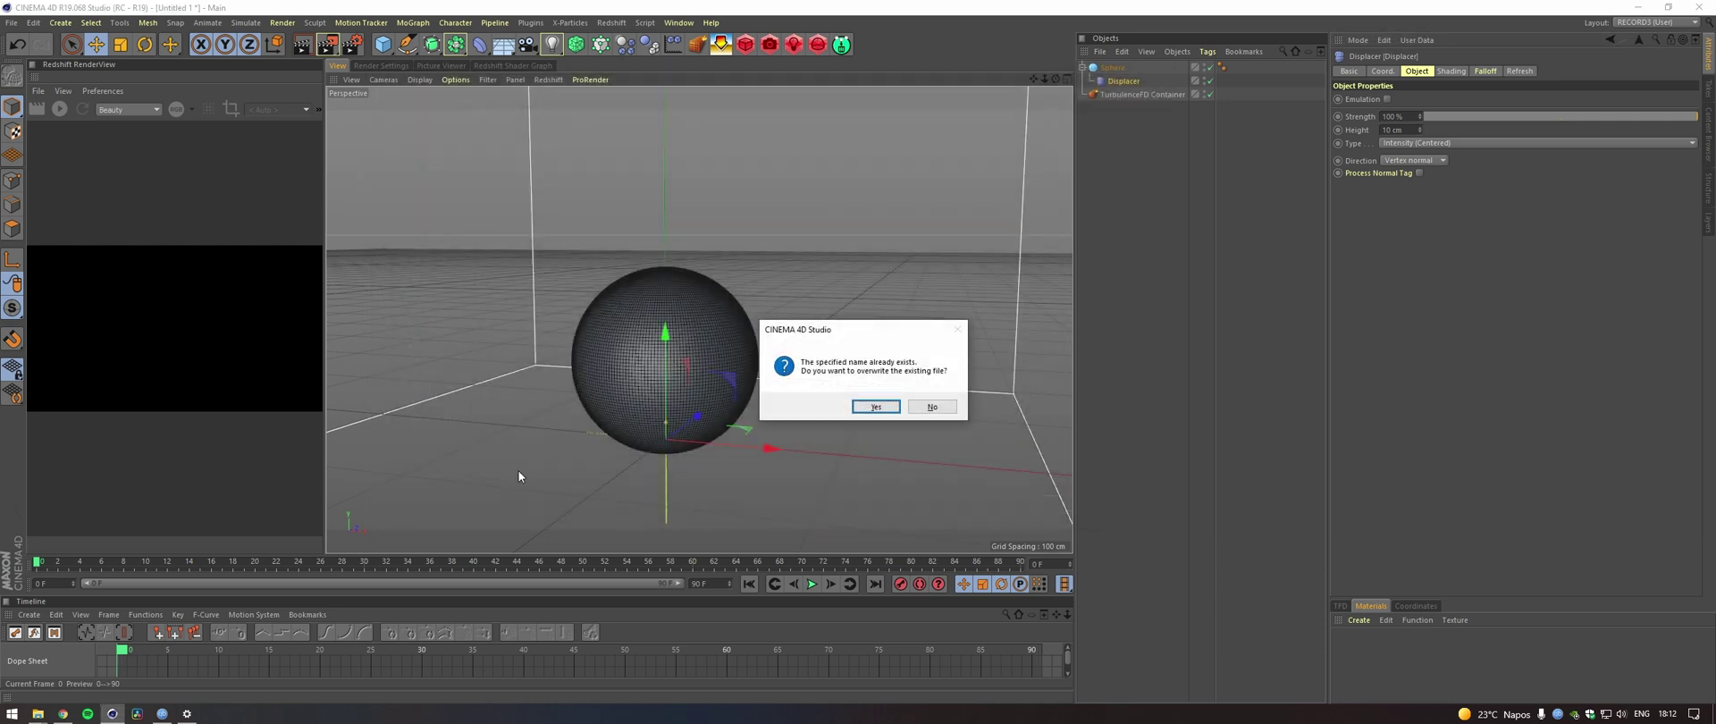
{"action": "key", "text": "Return"}
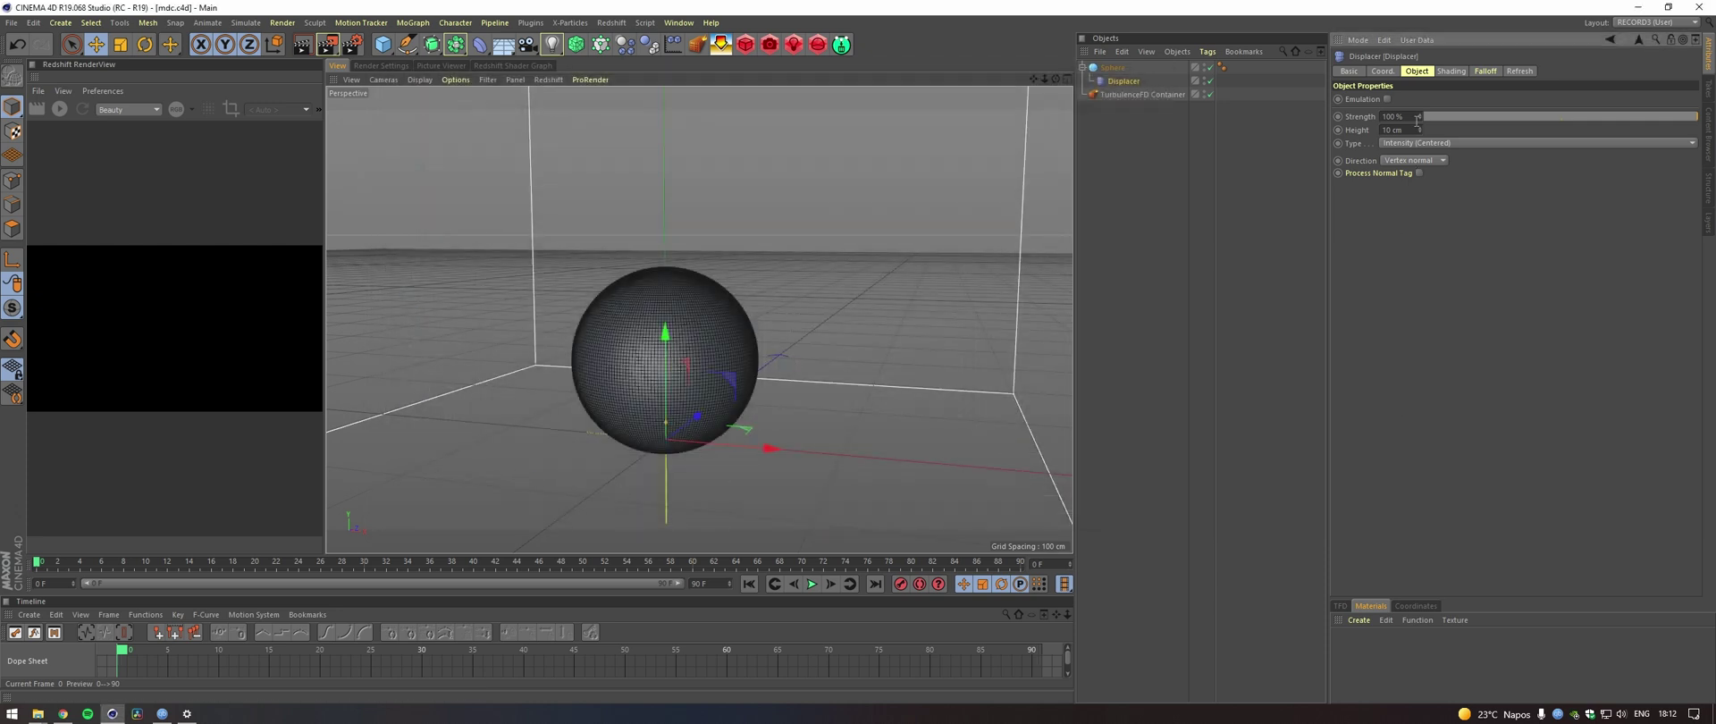
Load a Noise shader into the Displacer's Shading channel.
{"action": "left_click", "coordinate": [1448, 71]}
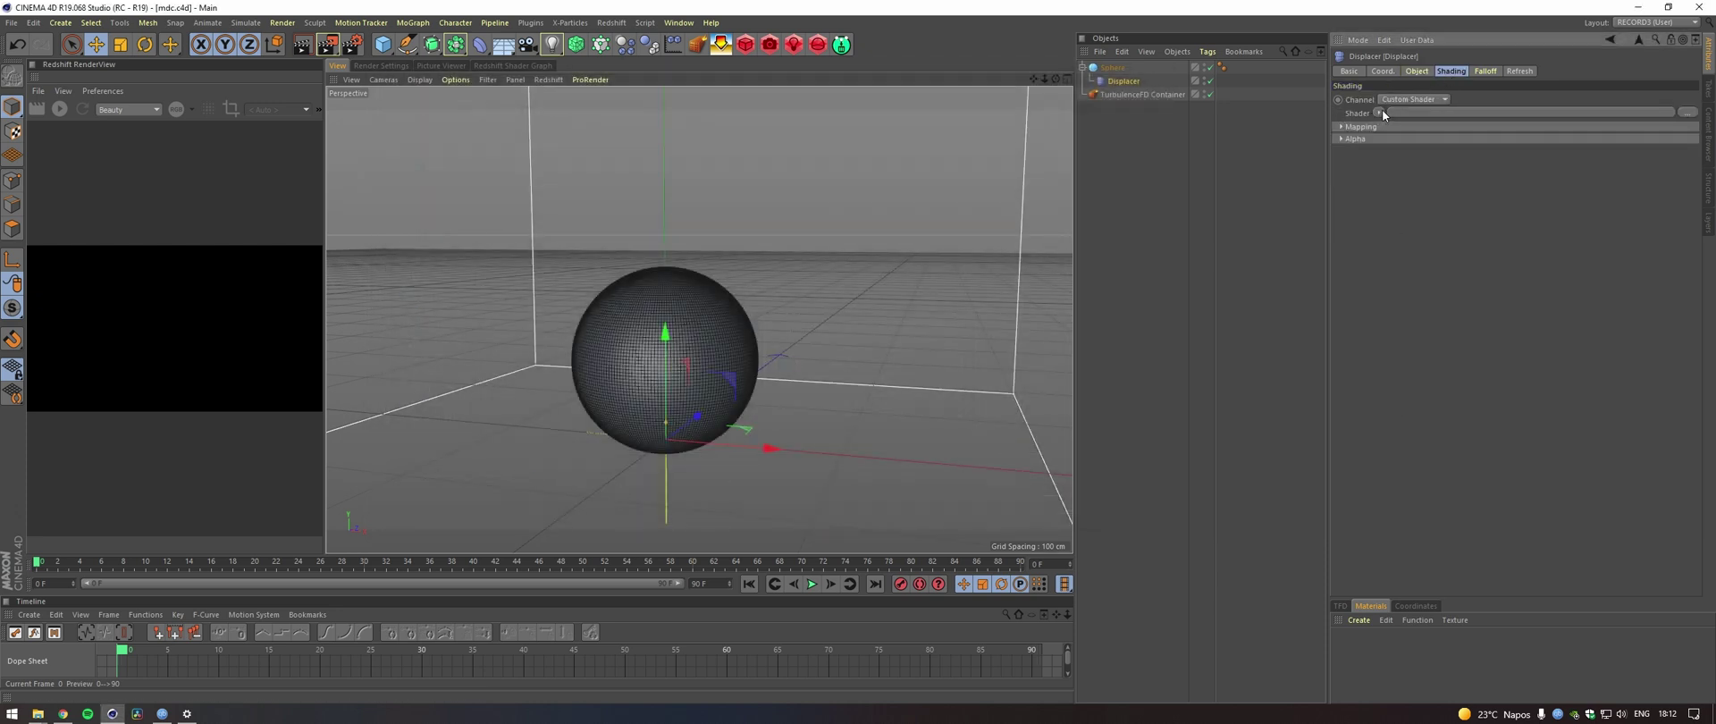
{"action": "left_click", "coordinate": [1380, 113]}
{"action": "left_click", "coordinate": [1401, 257]}
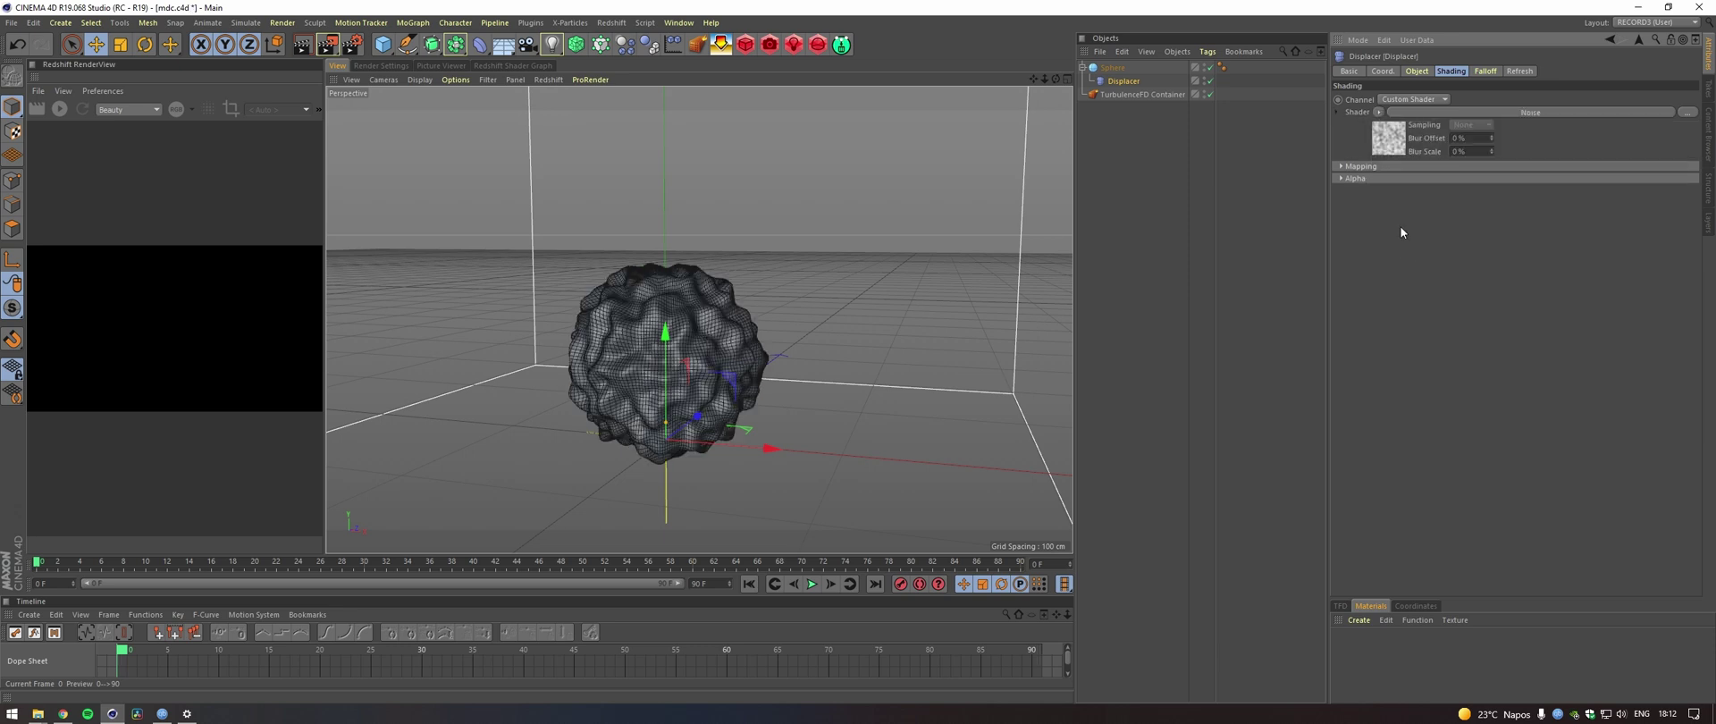
{"action": "left_click", "coordinate": [1388, 141]}
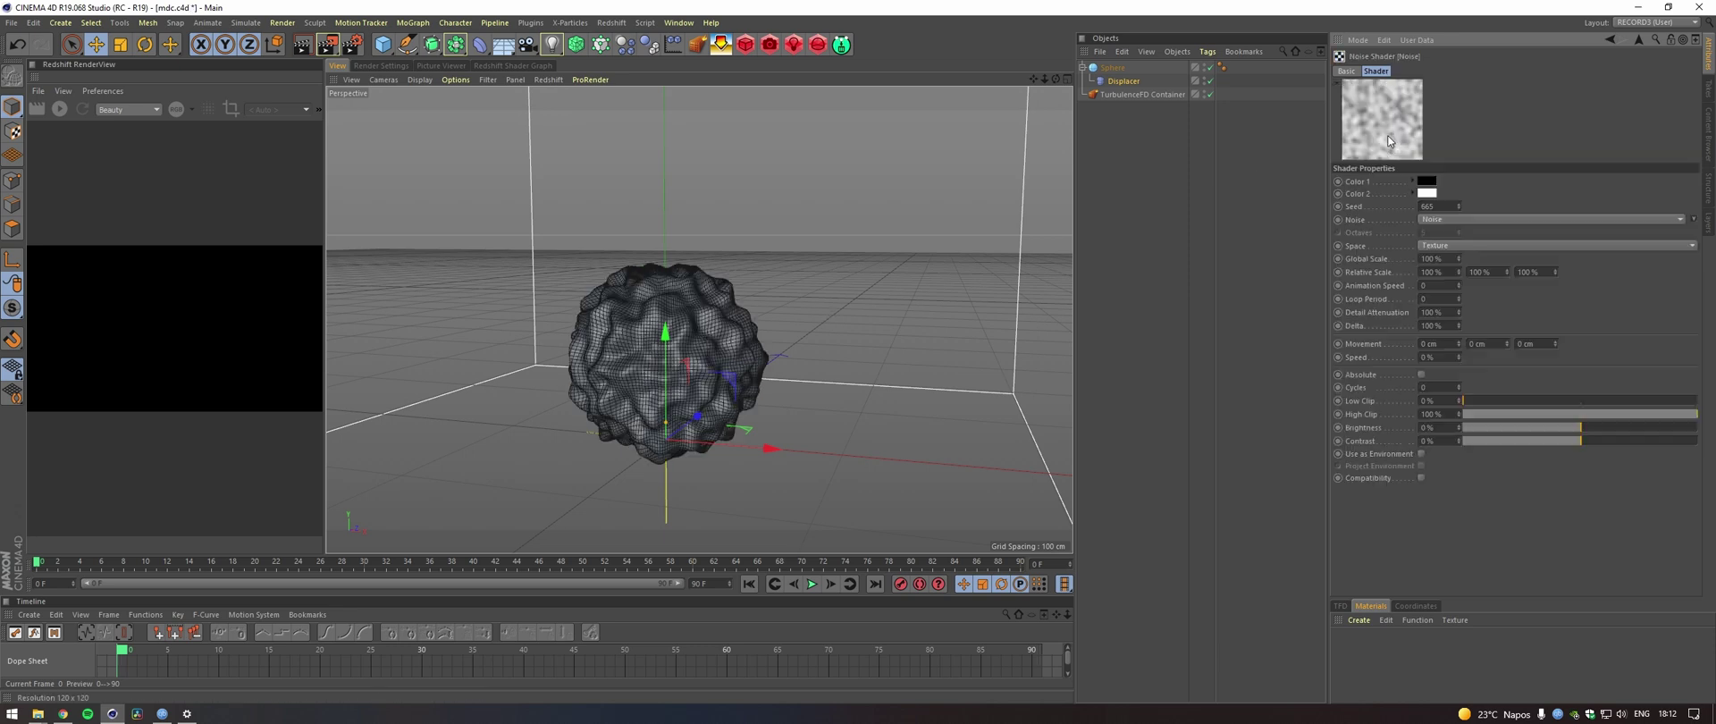
Set the Noise shader to Fire type with 200% global scale.
{"action": "left_click", "coordinate": [1444, 218]}
{"action": "left_click", "coordinate": [1444, 218]}
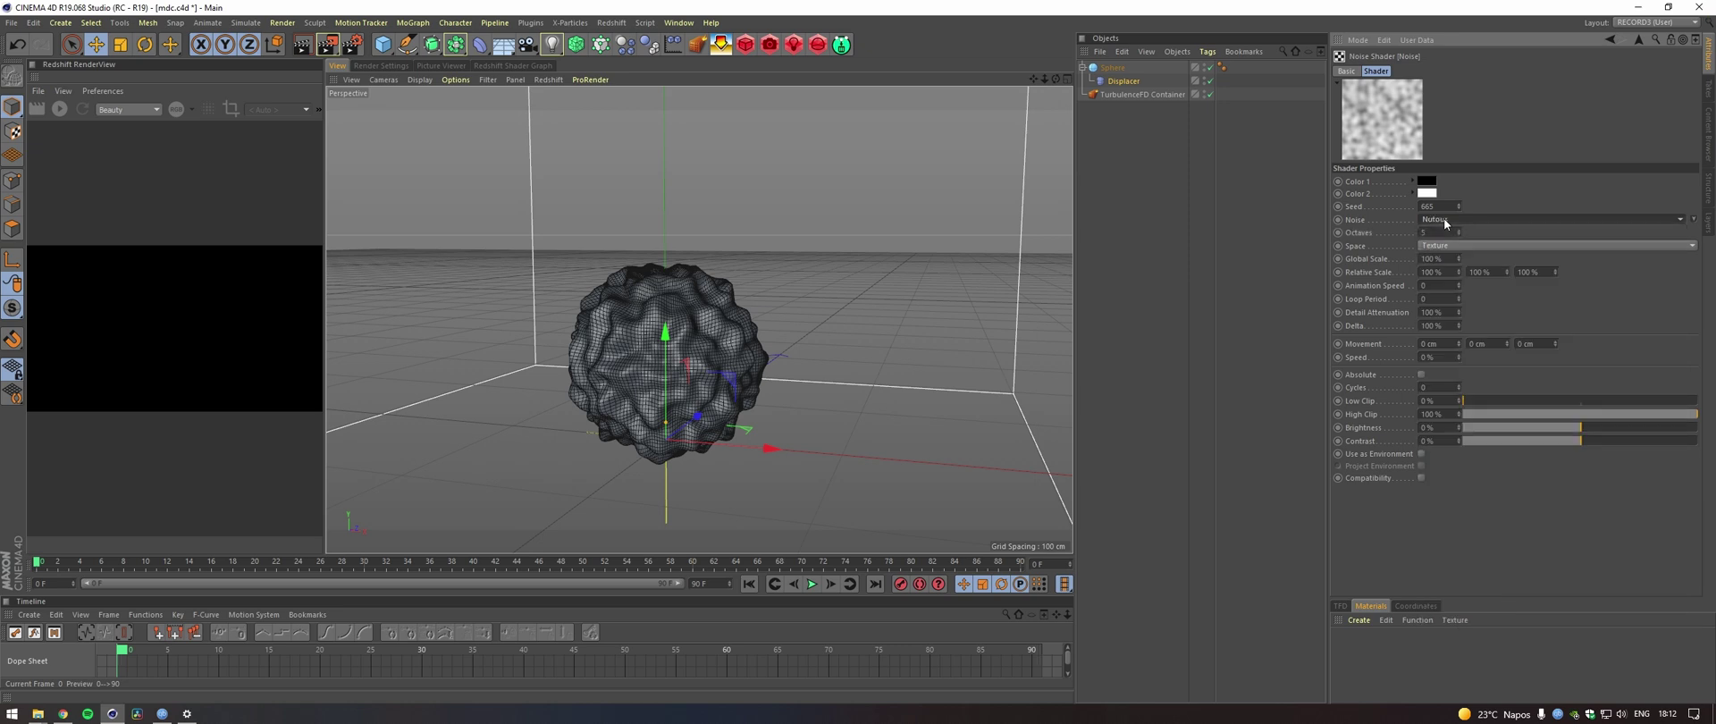
{"action": "scroll", "coordinate": [1444, 218], "scroll_direction": "down", "scroll_amount": 3}
{"action": "scroll", "coordinate": [1444, 218], "scroll_direction": "down", "scroll_amount": 4}
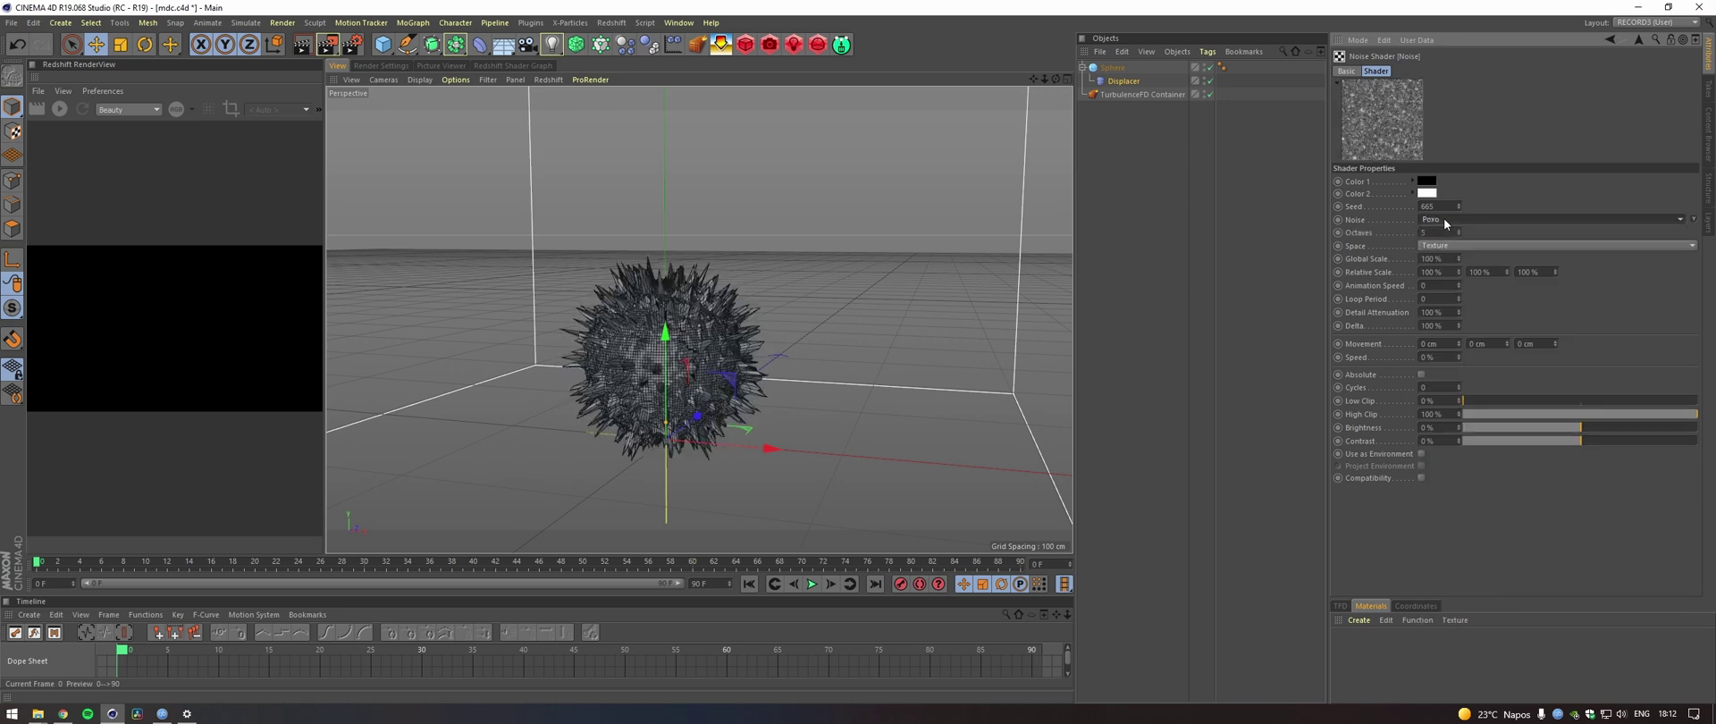
{"action": "scroll", "coordinate": [1444, 221], "scroll_direction": "down", "scroll_amount": 1}
{"action": "scroll", "coordinate": [1445, 221], "scroll_direction": "down", "scroll_amount": 1}
{"action": "left_click_drag", "start_coordinate": [1445, 258], "coordinate": [1410, 261]}
{"action": "type", "text": "200"}
{"action": "key", "text": "Return"}
{"action": "left_click", "coordinate": [1469, 220]}
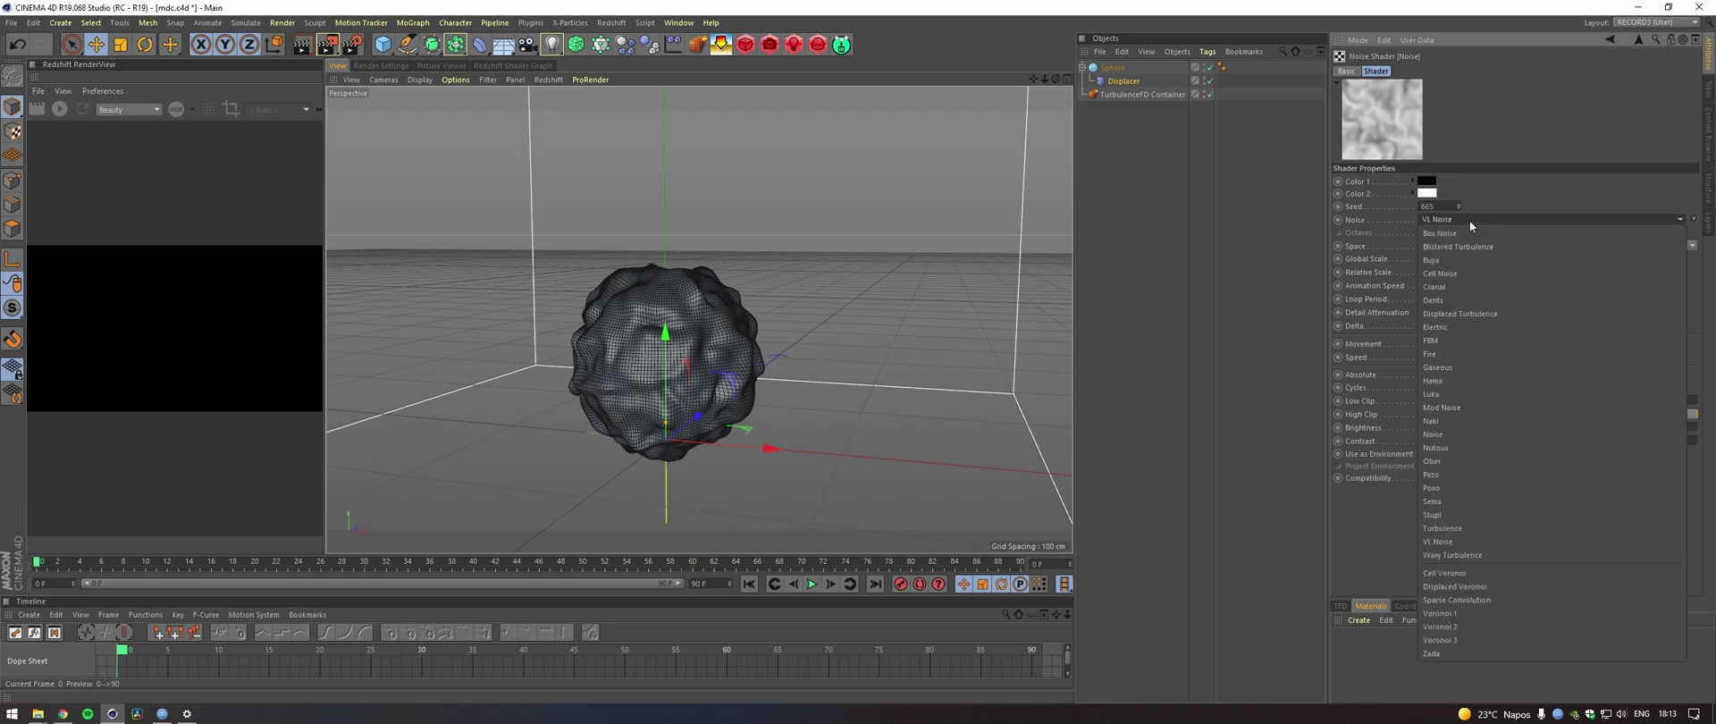
{"action": "left_click", "coordinate": [1461, 353]}
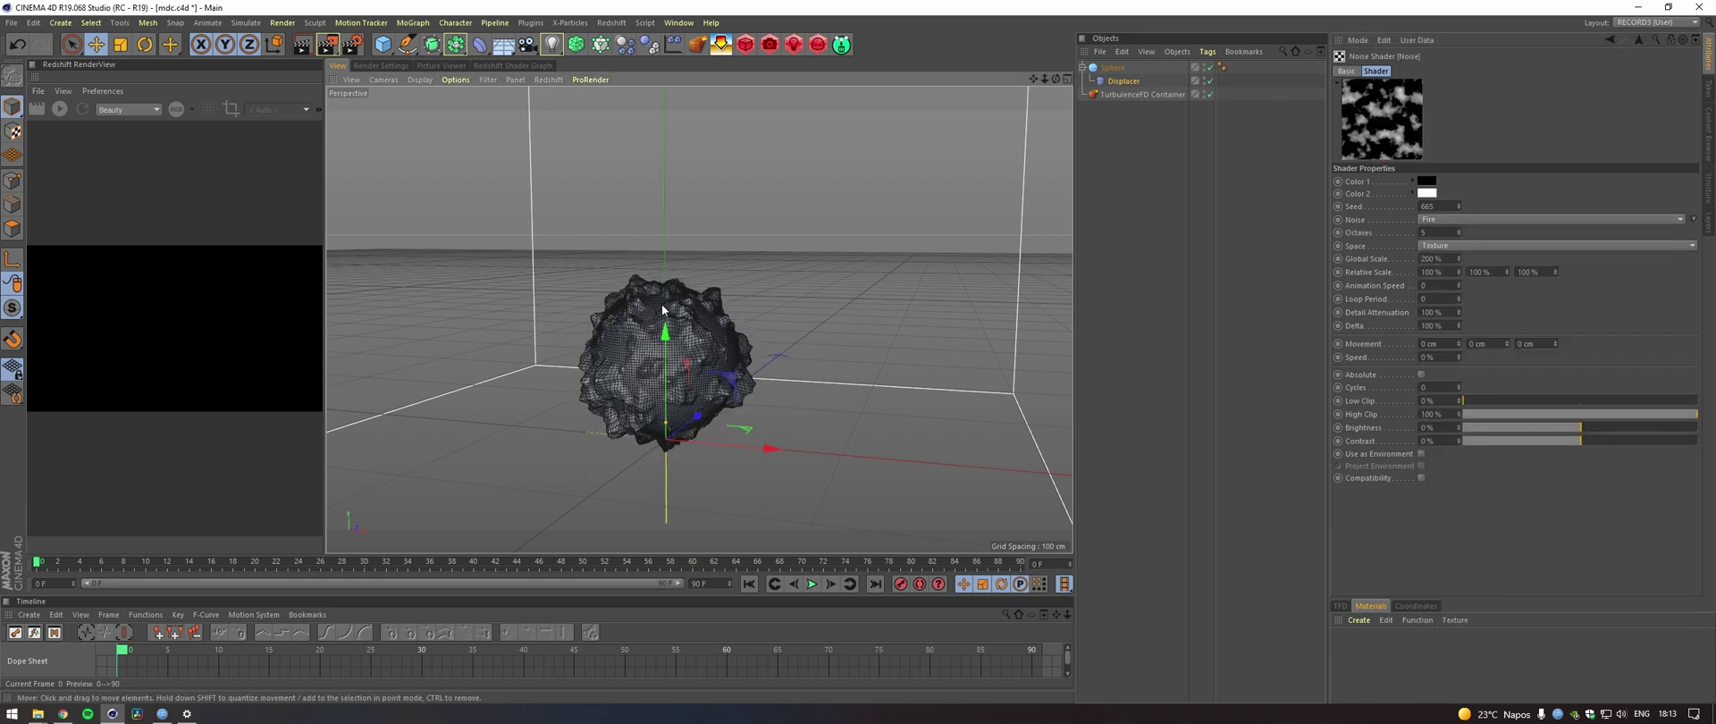
{"action": "left_click_drag", "start_coordinate": [898, 297], "coordinate": [506, 292], "text": "alt"}
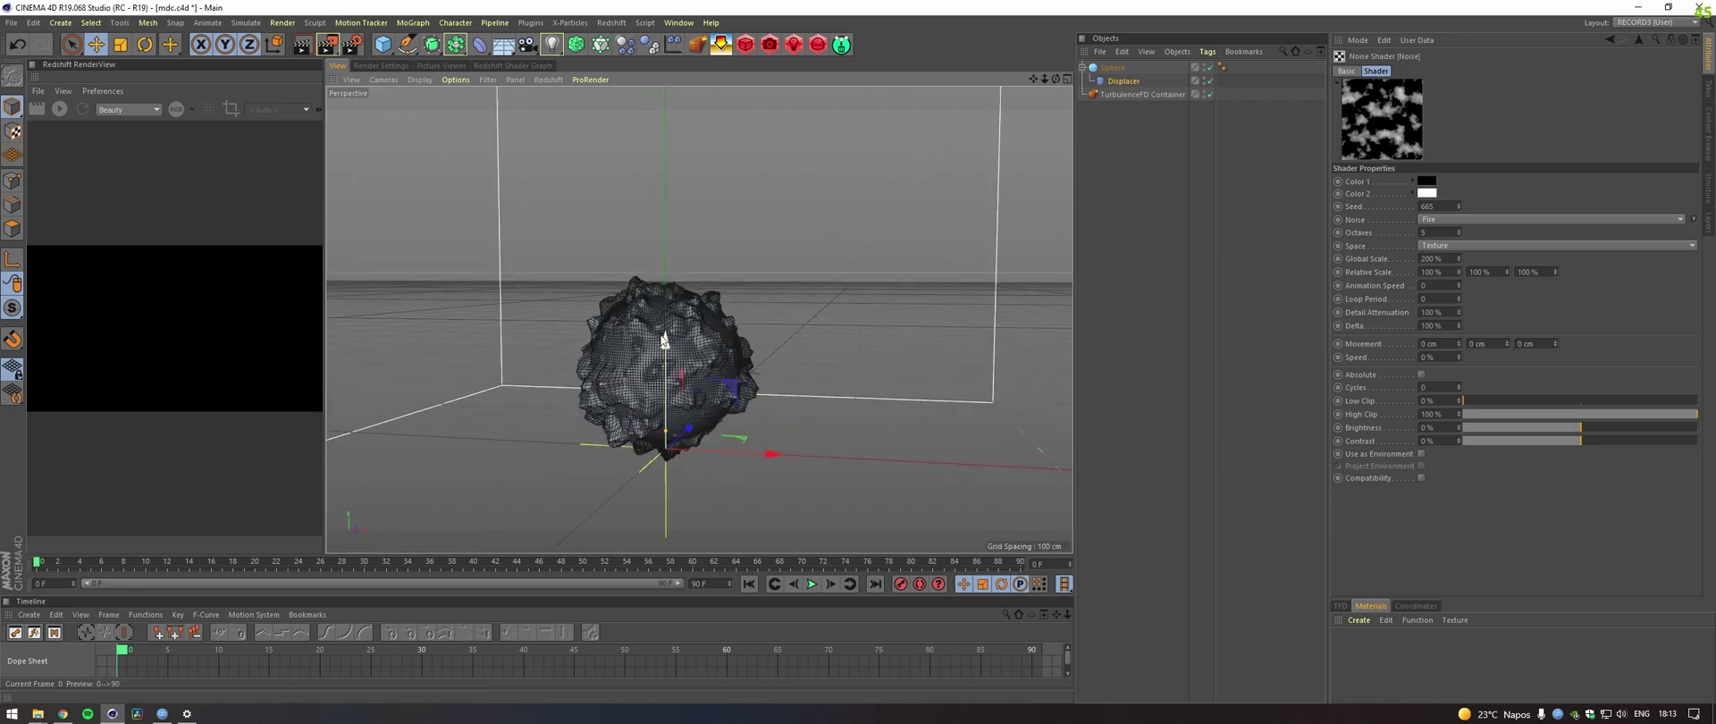
{"action": "left_click_drag", "start_coordinate": [663, 338], "coordinate": [666, 347]}
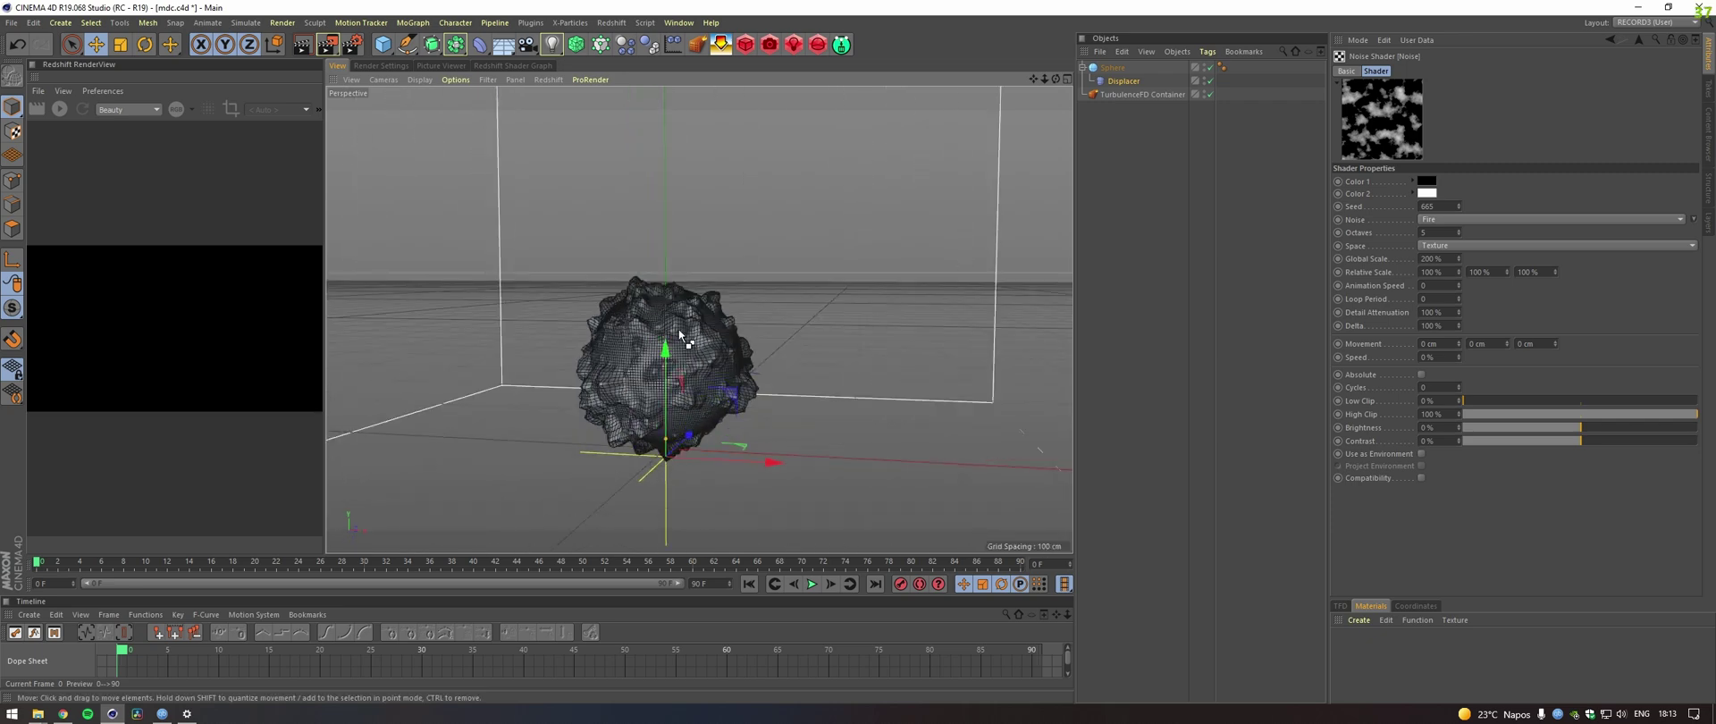
Nudge the sphere slightly down and give it a TurbulenceFD Emitter tag.
{"action": "left_click", "coordinate": [1112, 67]}
{"action": "left_click_drag", "start_coordinate": [665, 254], "coordinate": [663, 265]}
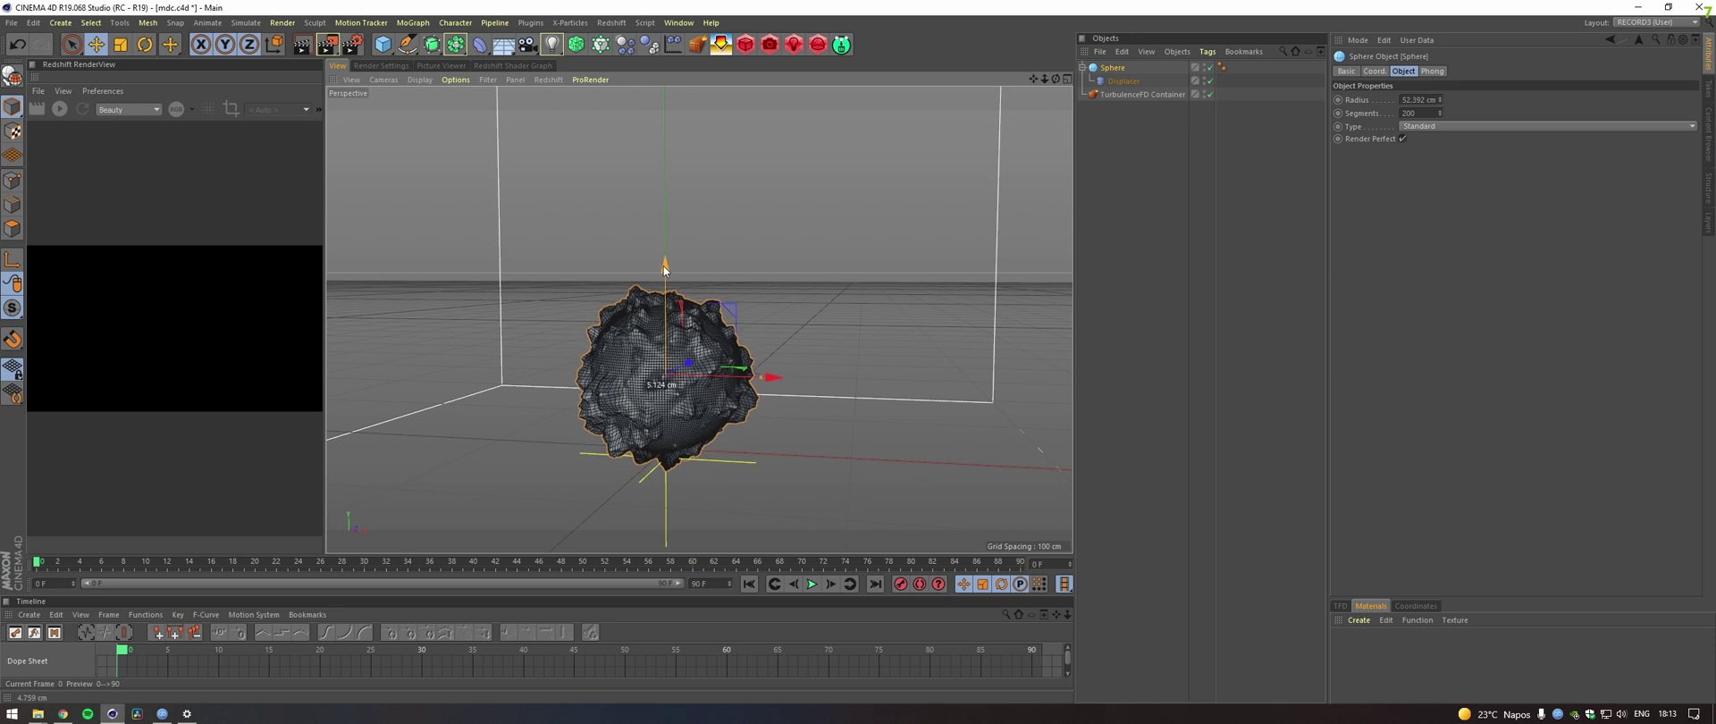
{"action": "left_click", "coordinate": [1126, 153]}
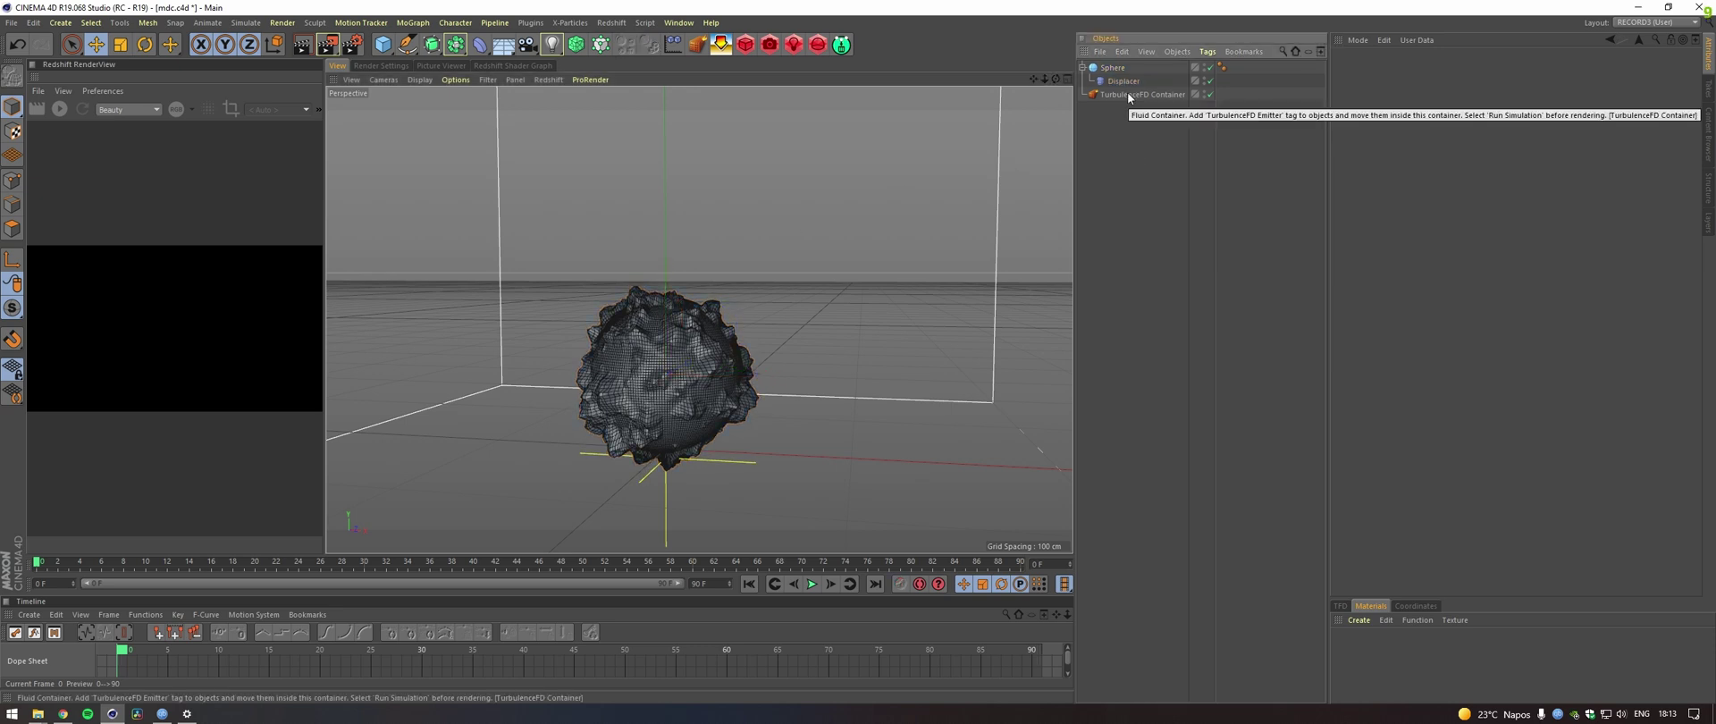
{"action": "left_click", "coordinate": [1113, 68]}
{"action": "right_click", "coordinate": [1114, 71]}
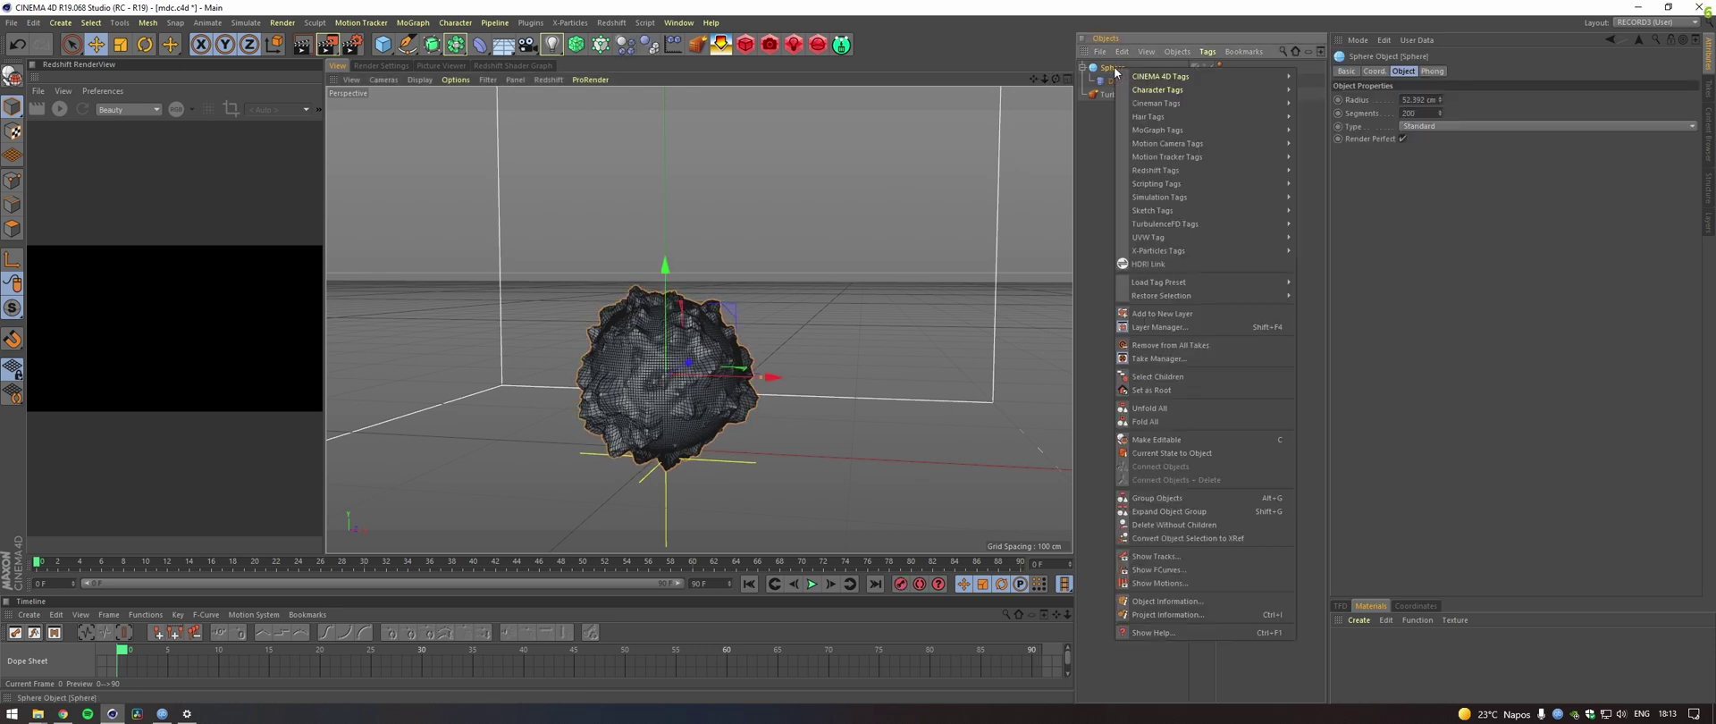
{"action": "mouse_move", "coordinate": [1265, 227]}
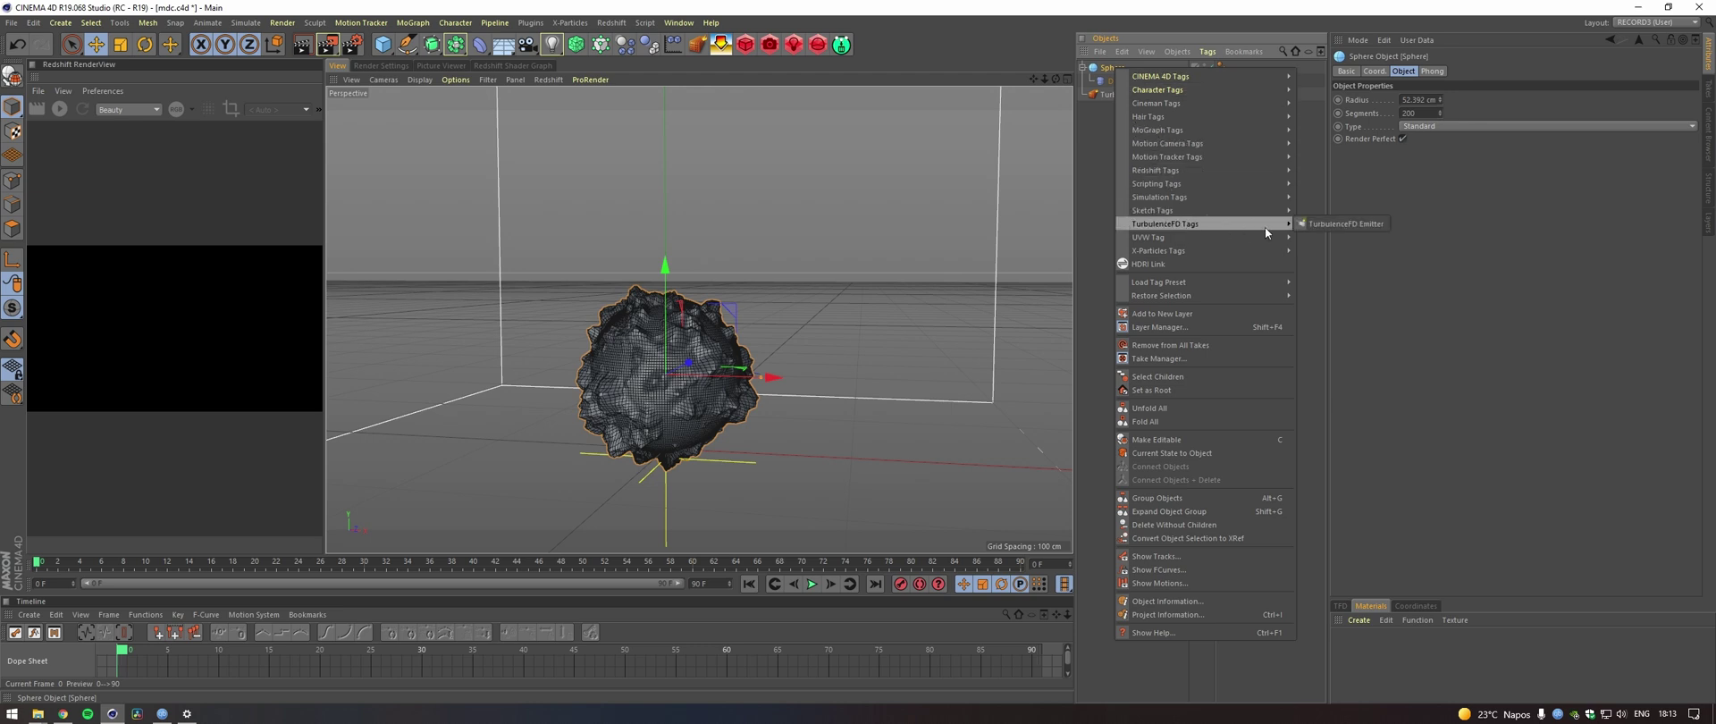
{"action": "left_click", "coordinate": [1339, 224]}
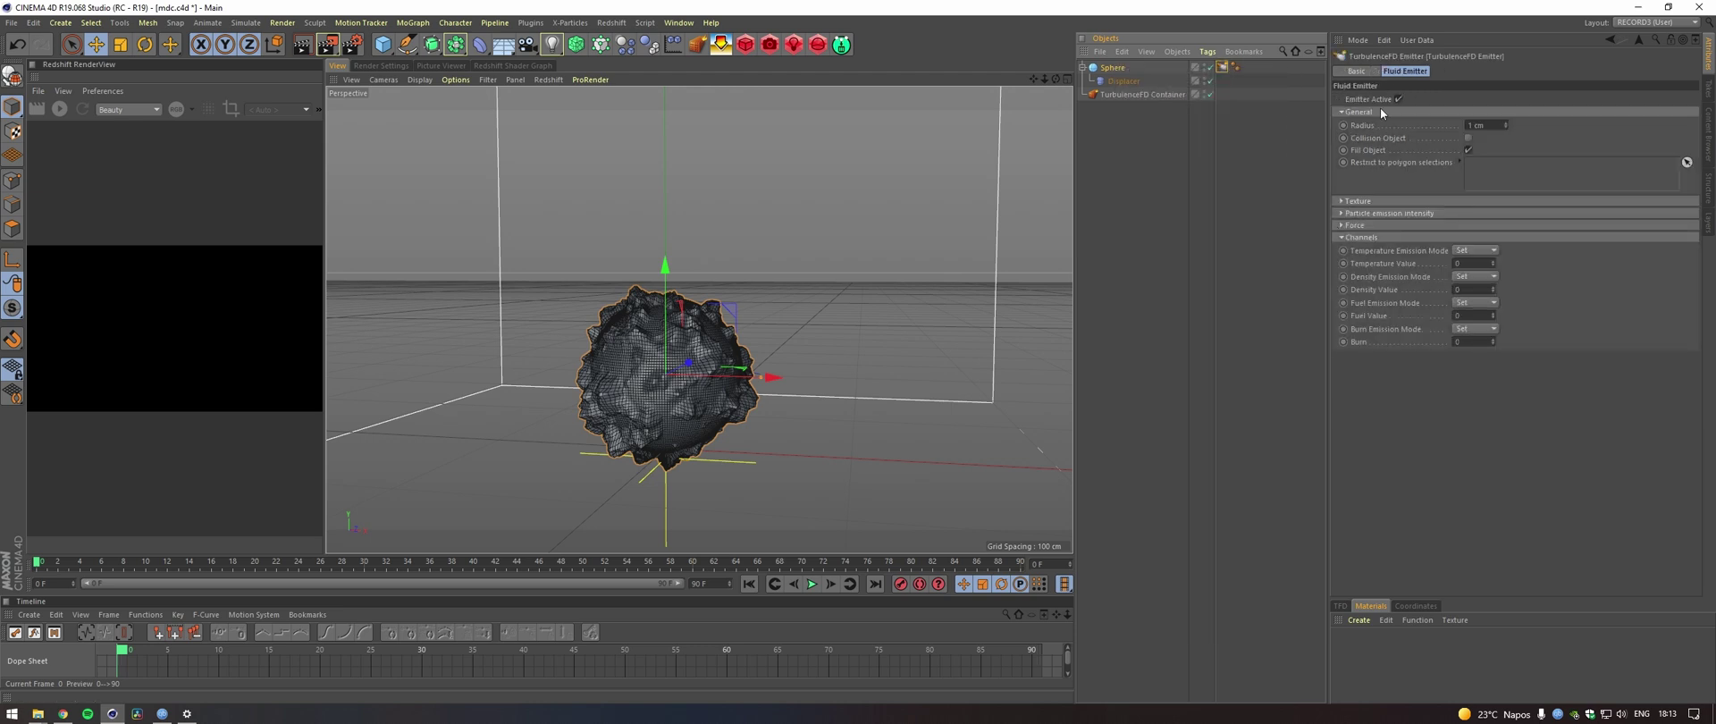
{"action": "left_click_drag", "start_coordinate": [318, 596], "coordinate": [320, 511]}
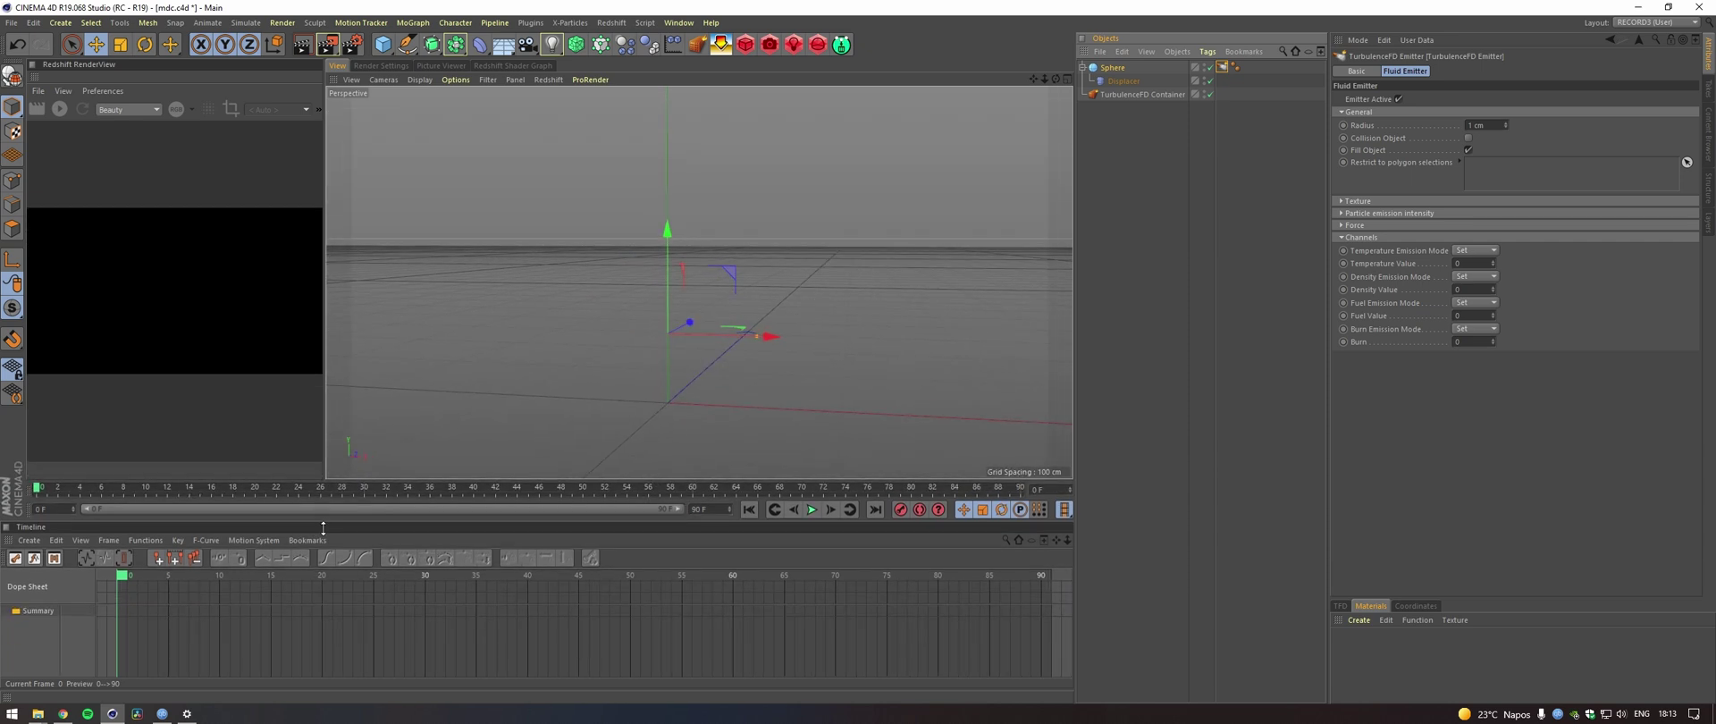
Keyframe the Sphere radius at 0 cm on frame 5.
{"action": "left_click", "coordinate": [1113, 68]}
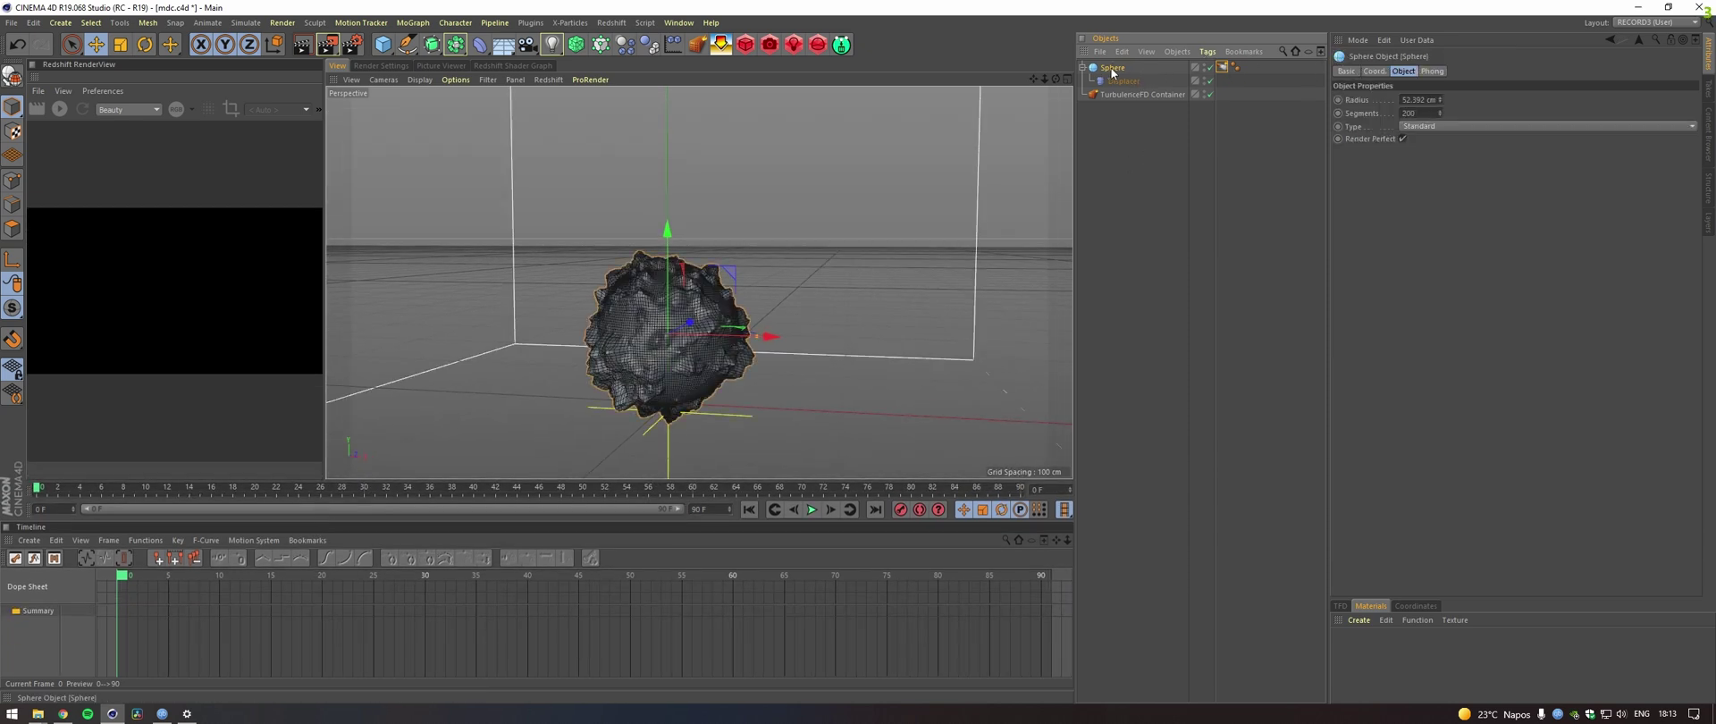
{"action": "key", "text": "F8"}
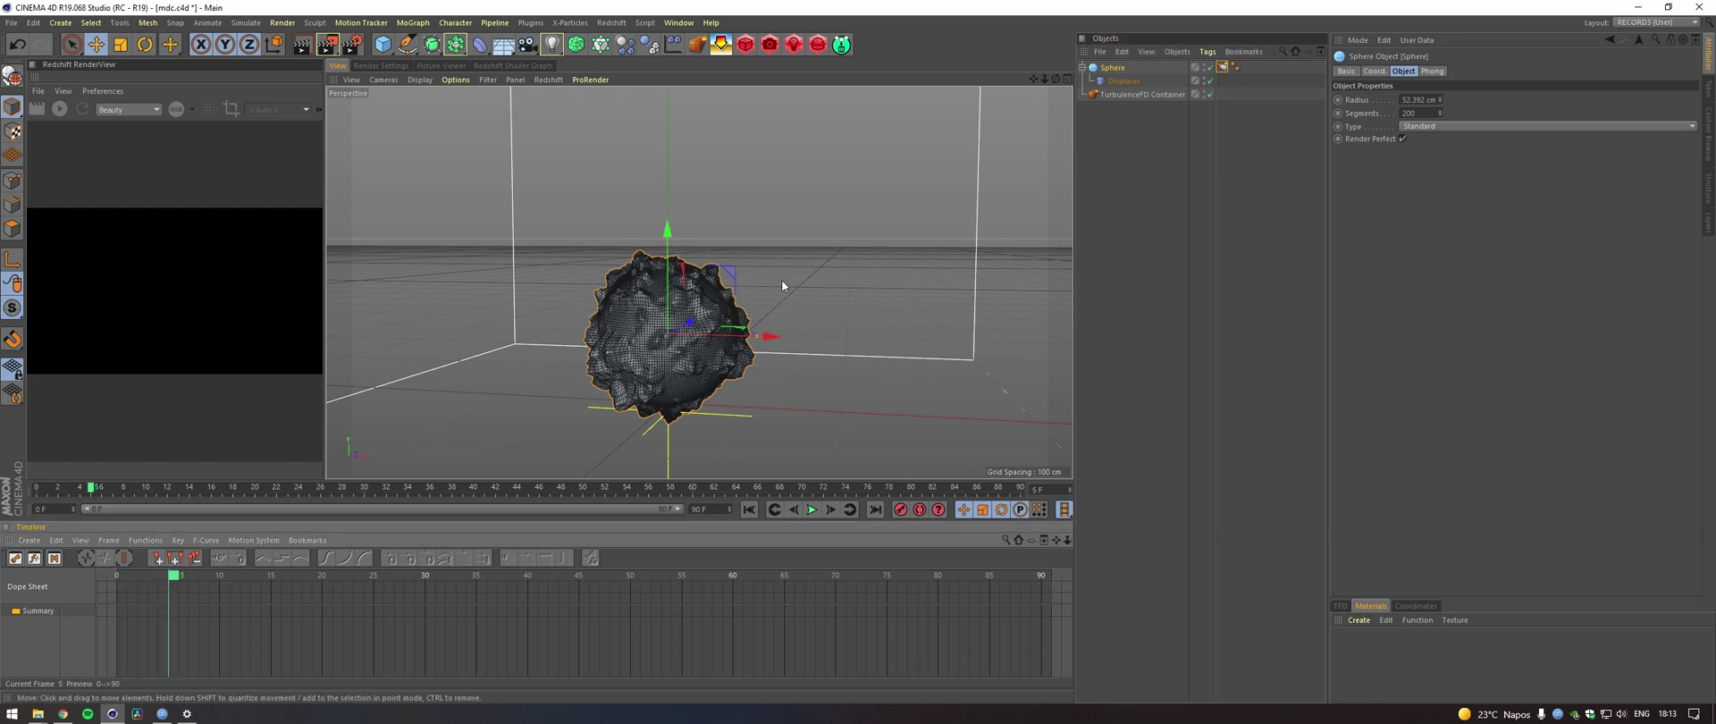
{"action": "left_click", "coordinate": [1426, 100]}
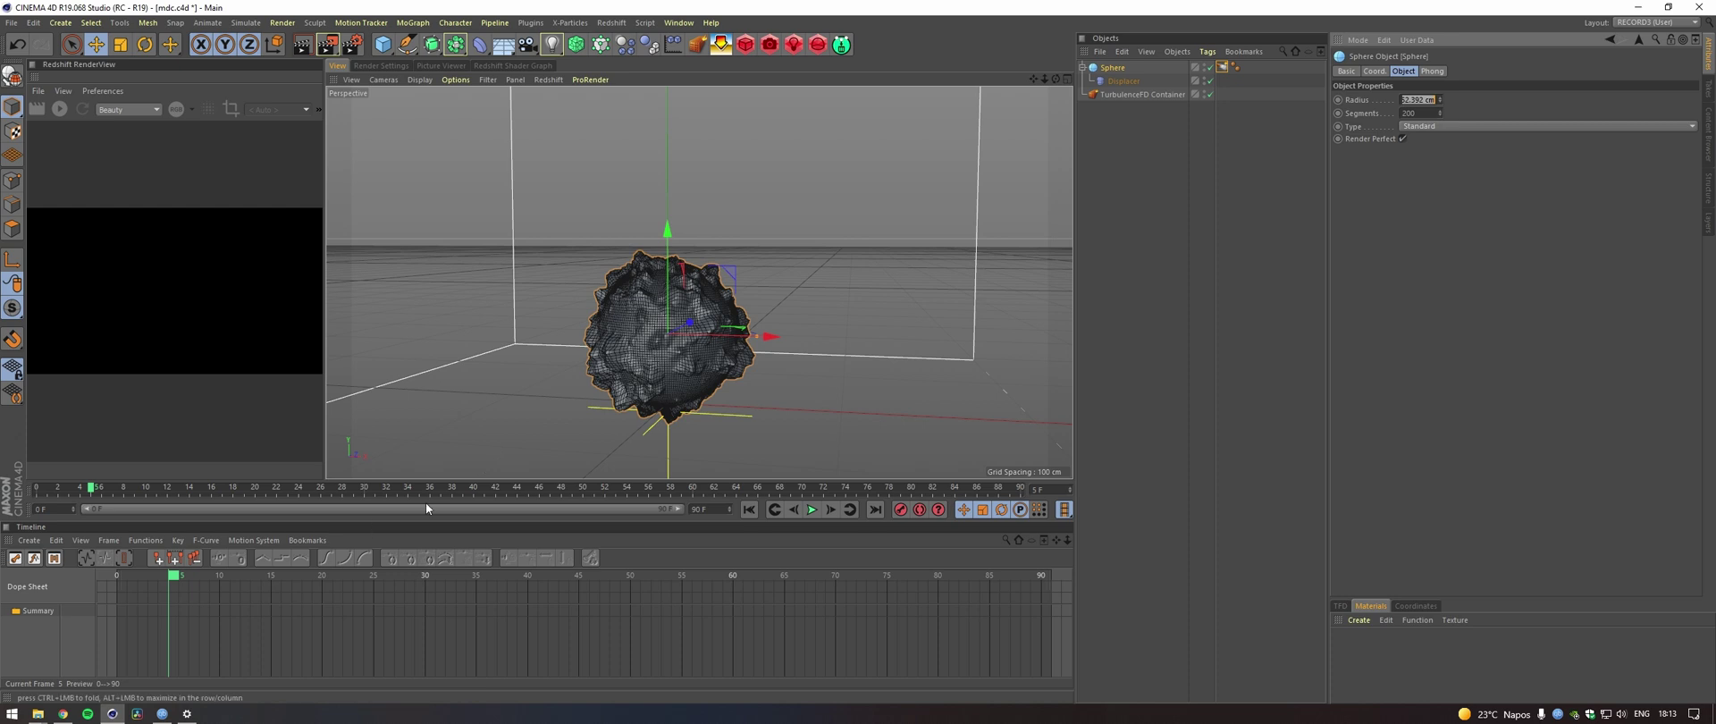
{"action": "type", "text": "0"}
{"action": "key", "text": "Return"}
{"action": "left_click", "coordinate": [1338, 99], "text": "ctrl"}
Keyframe the Sphere radius at 50 cm on frame 8.
{"action": "left_click", "coordinate": [206, 579]}
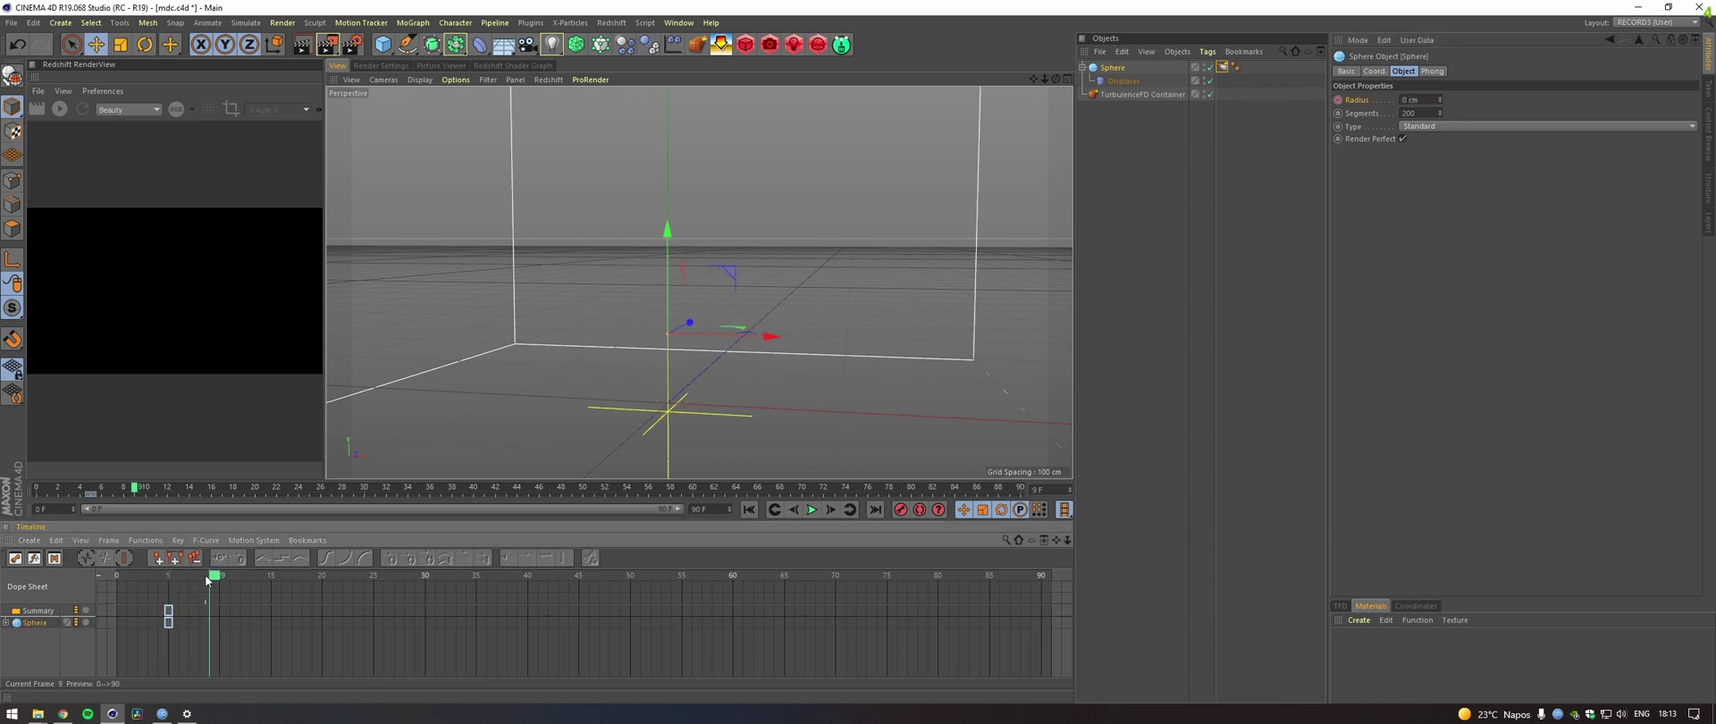
{"action": "left_click", "coordinate": [204, 579]}
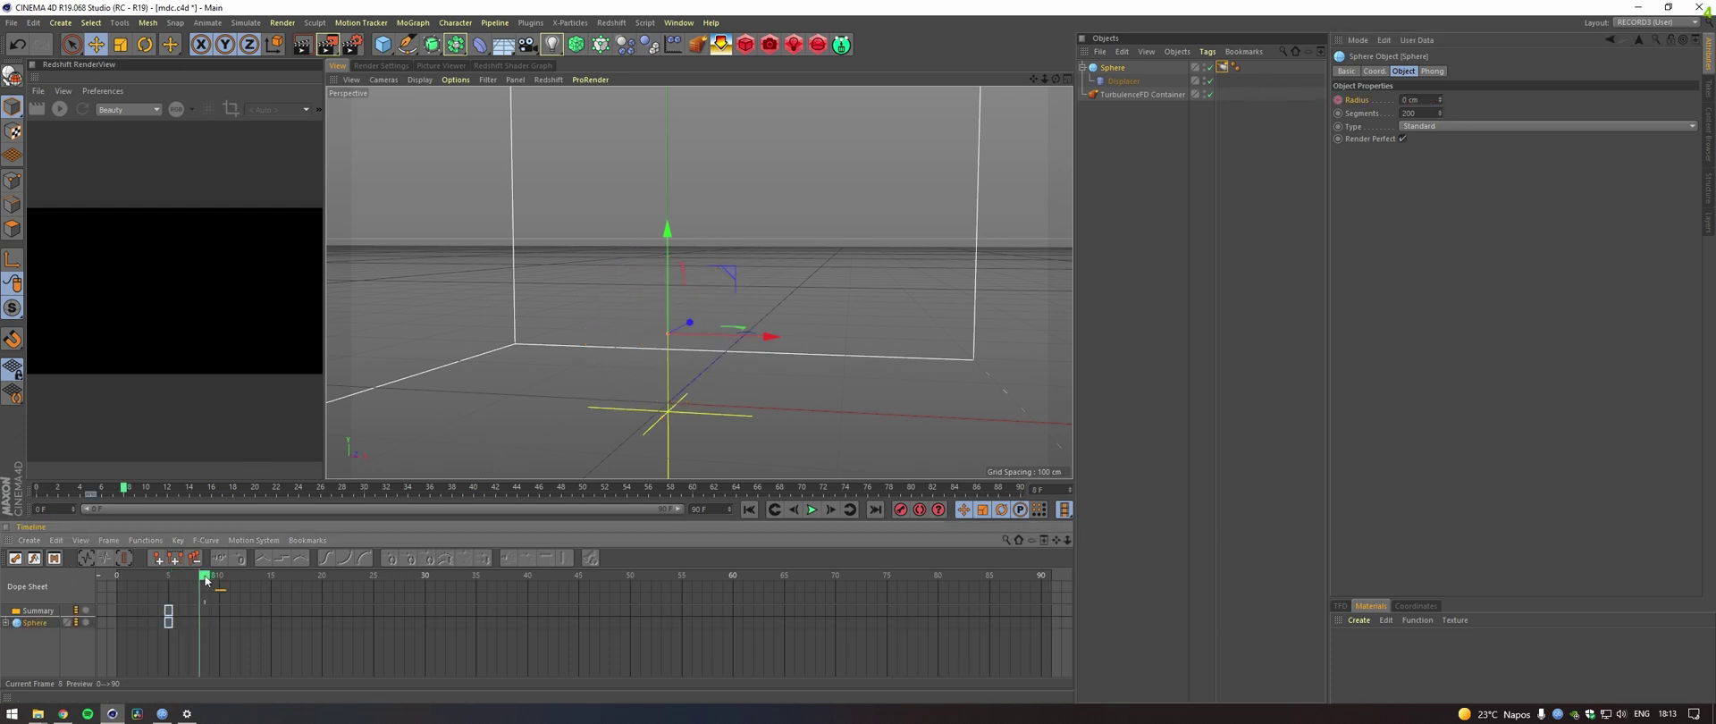
{"action": "left_click", "coordinate": [1420, 99]}
{"action": "type", "text": "50"}
{"action": "key", "text": "Return"}
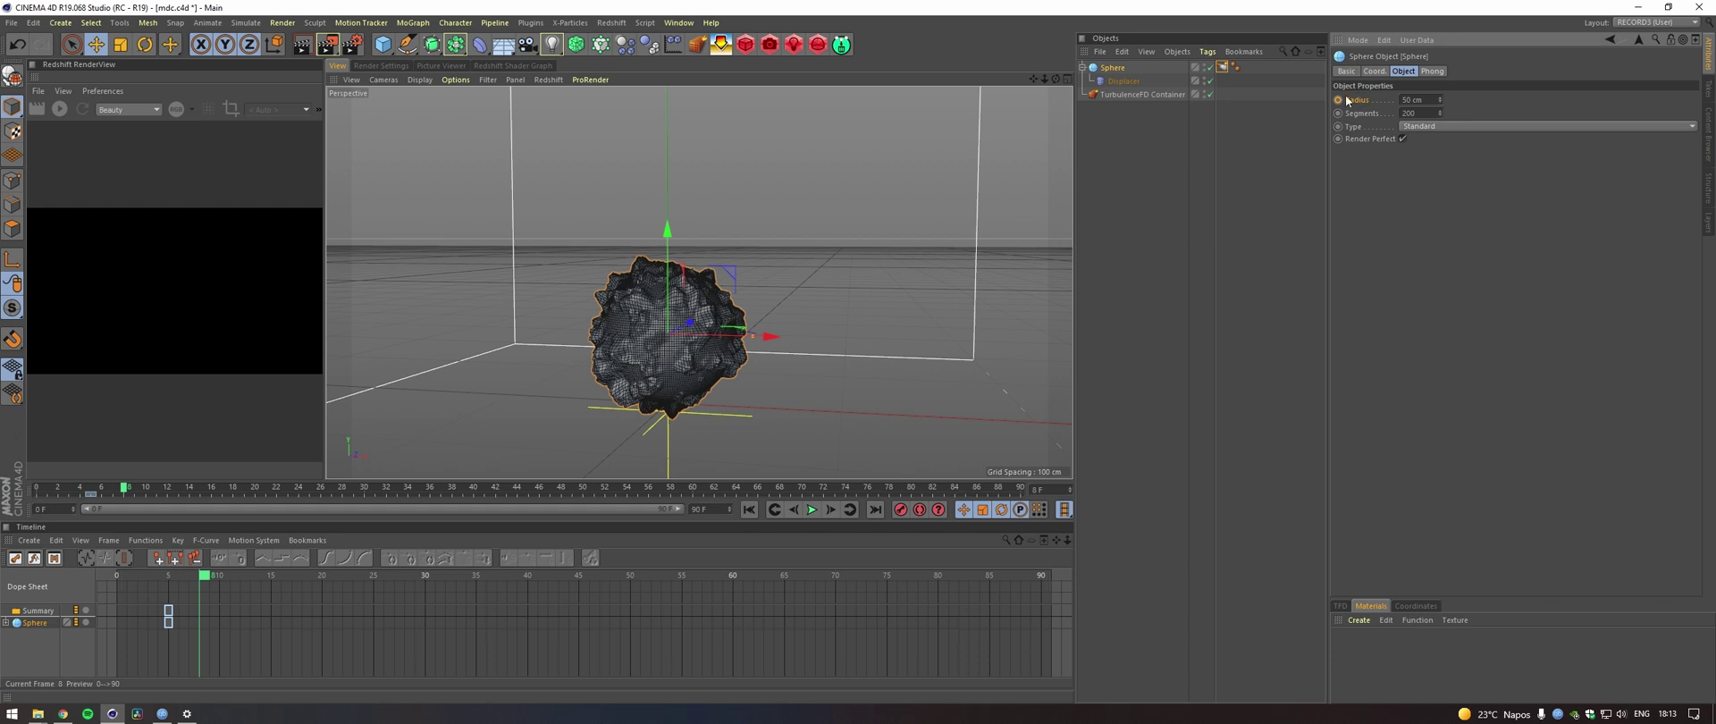
{"action": "left_click", "coordinate": [1338, 99], "text": "ctrl"}
Keyframe the radius back to 0 cm on frame 22 and preview the animation.
{"action": "left_click_drag", "start_coordinate": [207, 578], "coordinate": [347, 577]}
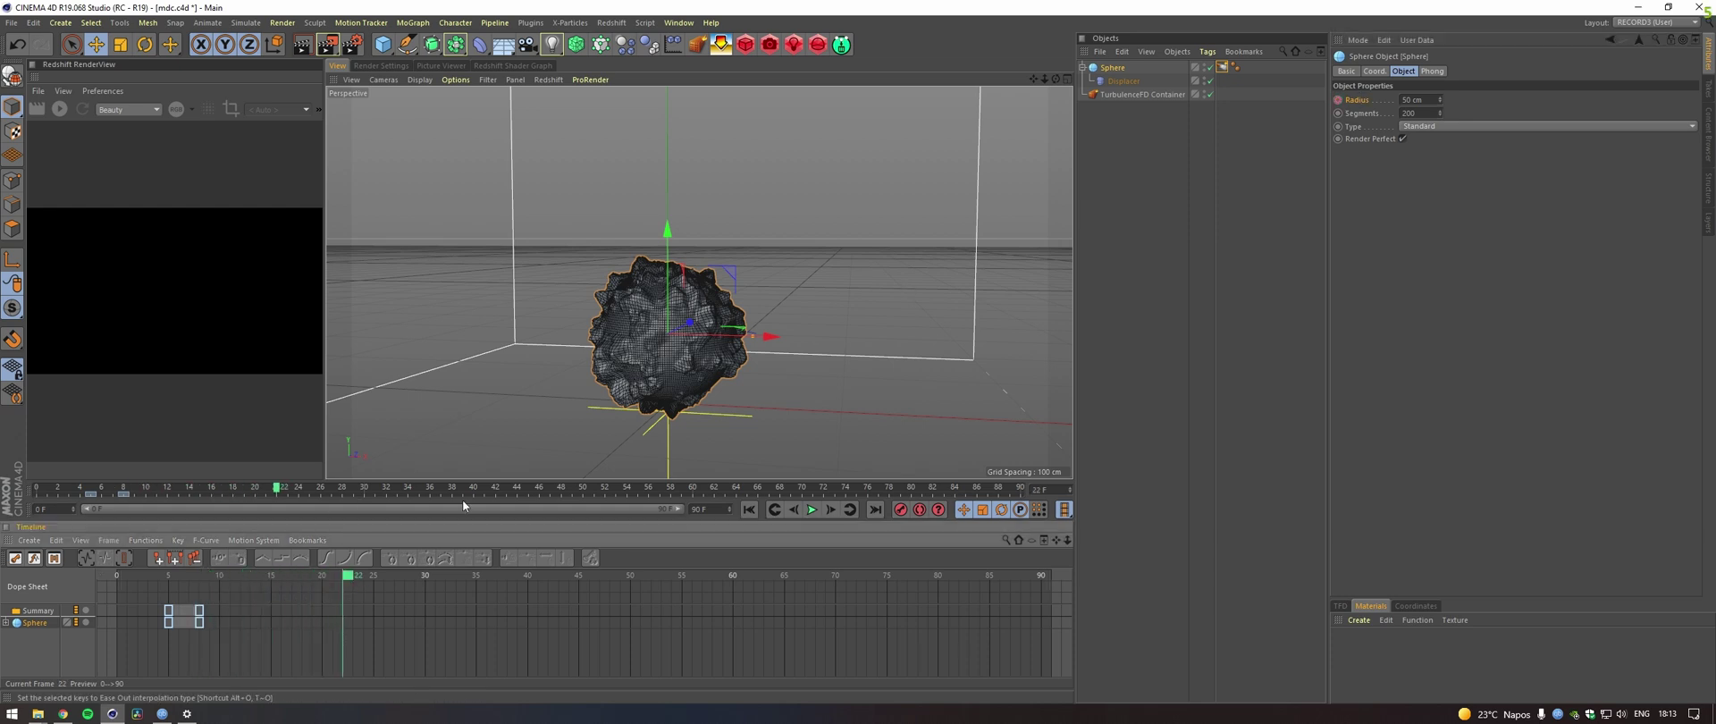
{"action": "double_click", "coordinate": [1430, 100]}
{"action": "type", "text": "0"}
{"action": "key", "text": "Return"}
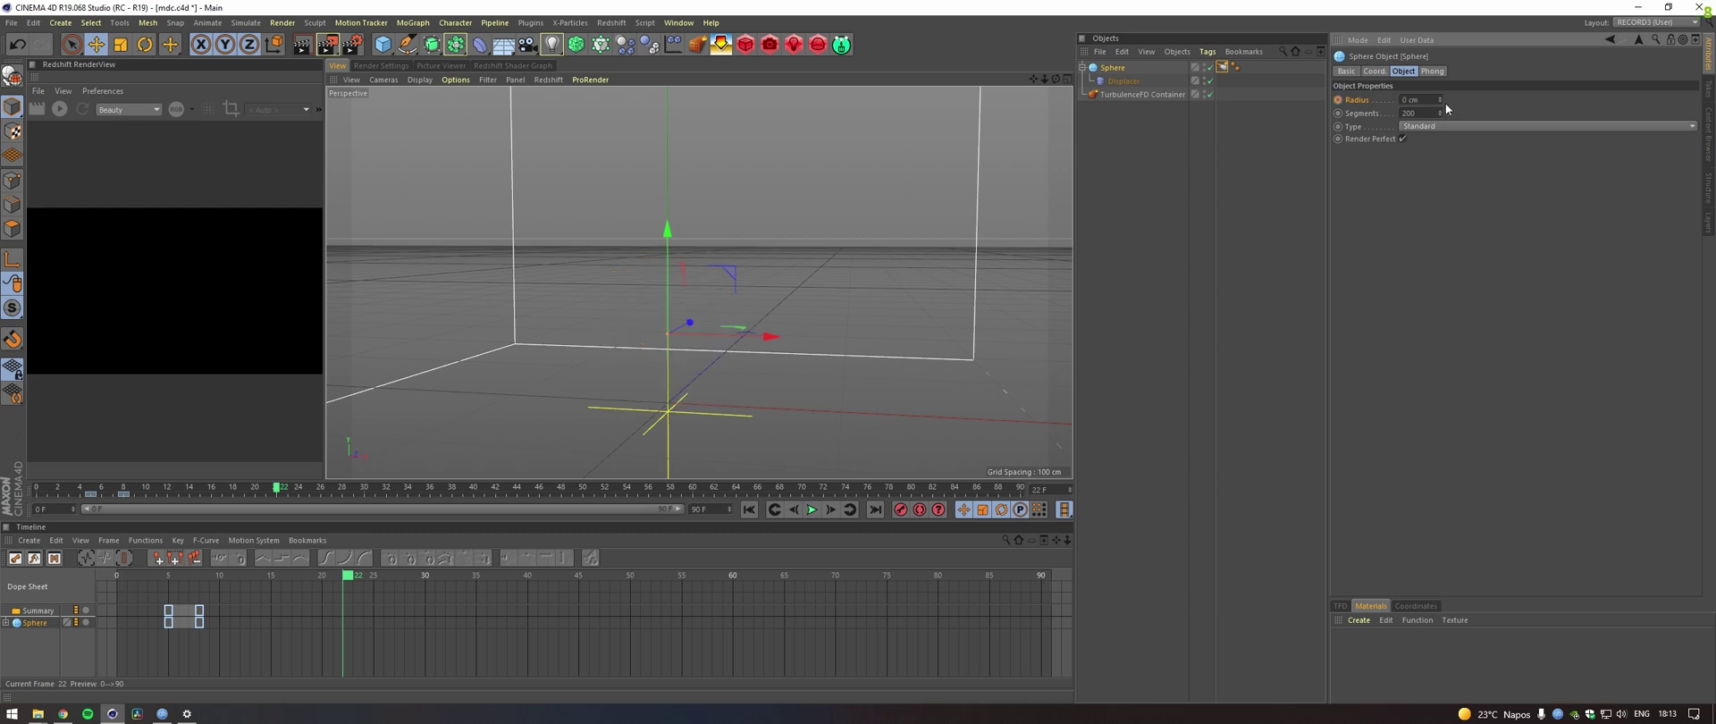
{"action": "left_click", "coordinate": [1338, 99], "text": "ctrl"}
{"action": "left_click", "coordinate": [749, 510]}
{"action": "left_click", "coordinate": [811, 509]}
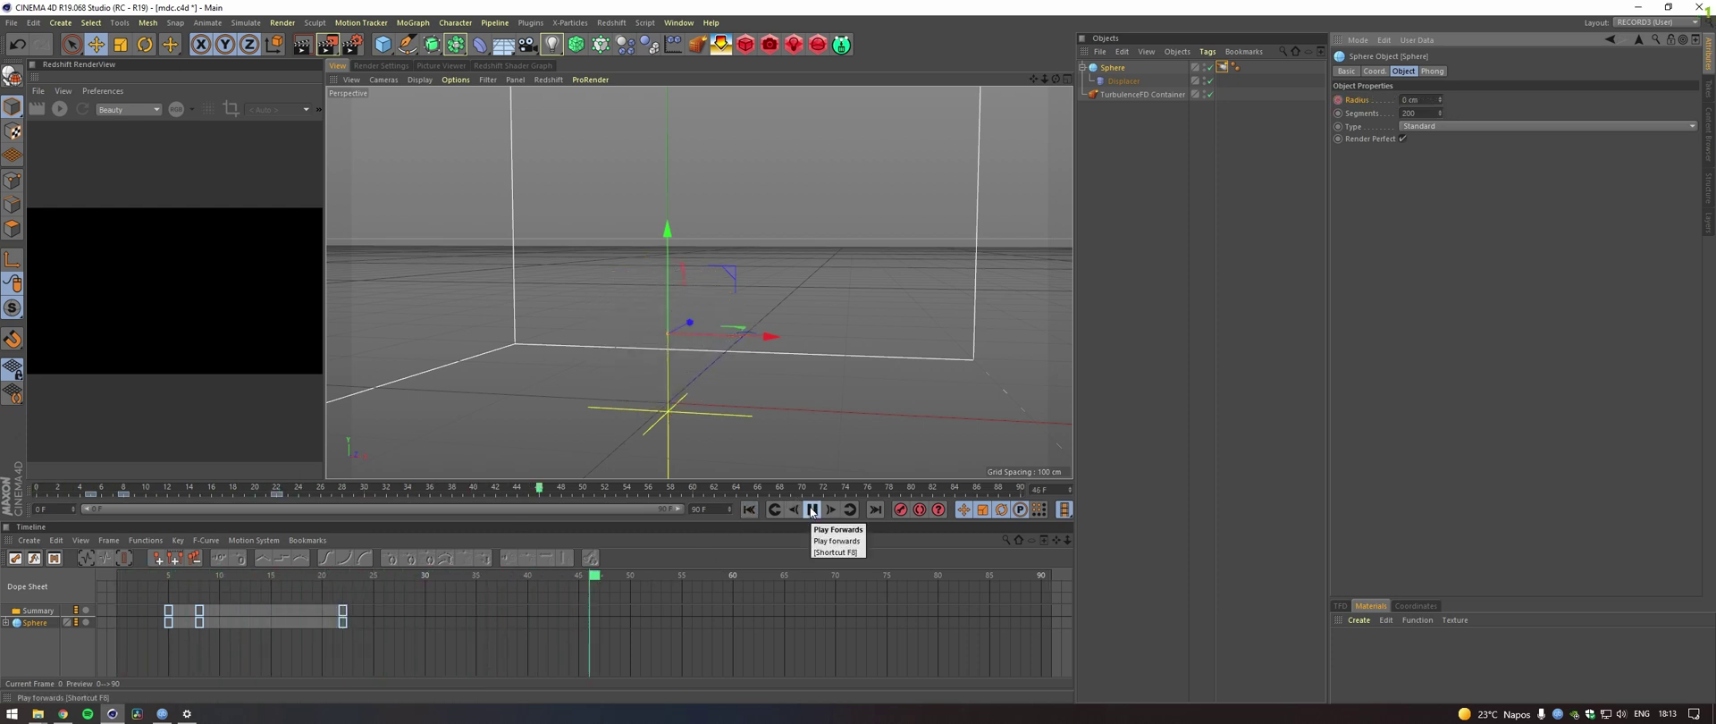
{"action": "left_click", "coordinate": [811, 509]}
Keyframe the TurbulenceFD Emitter radius at 4 cm on frame 5.
{"action": "left_click", "coordinate": [749, 509]}
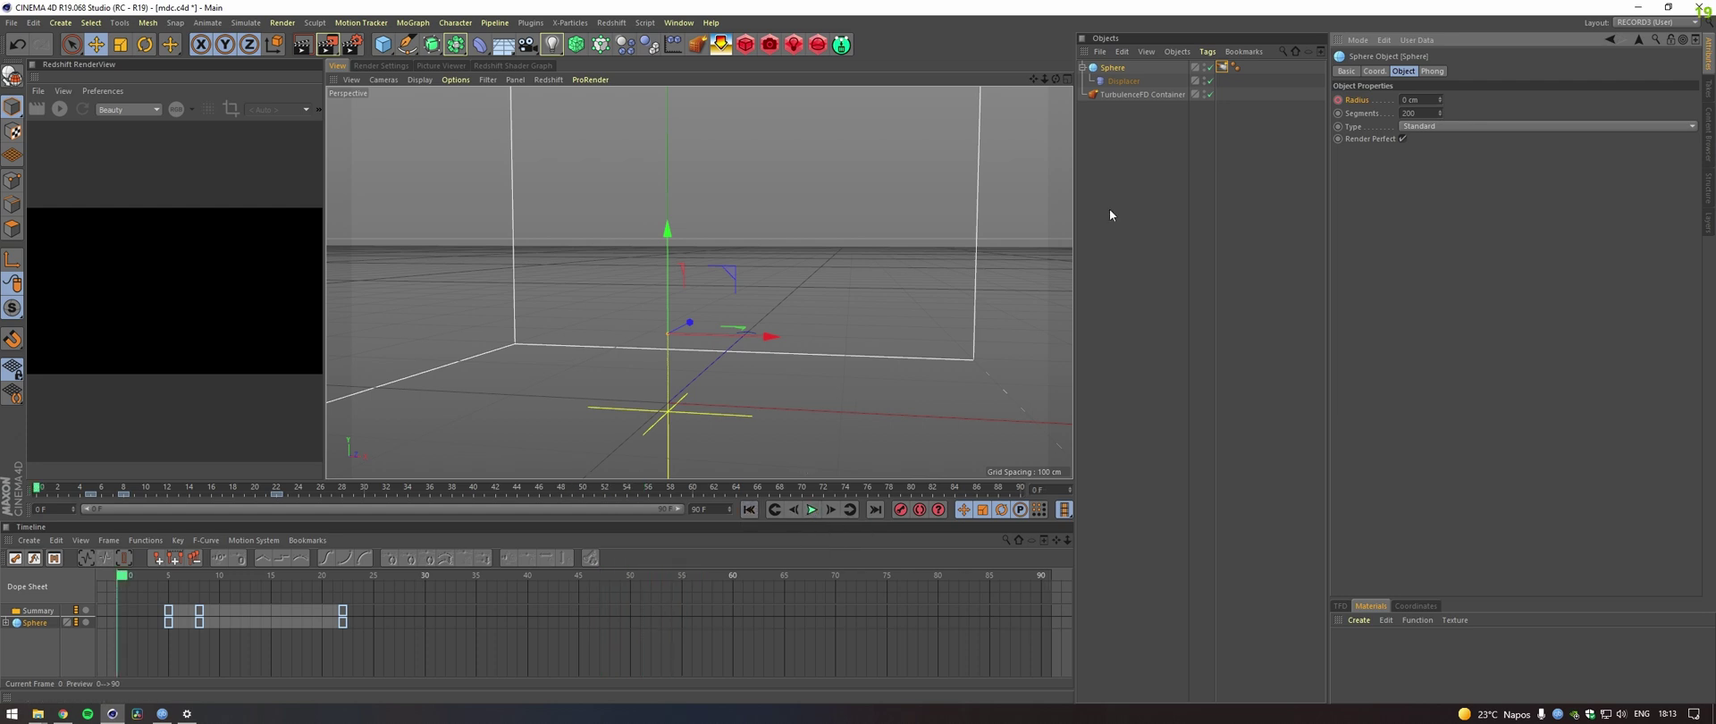
{"action": "left_click", "coordinate": [1222, 67]}
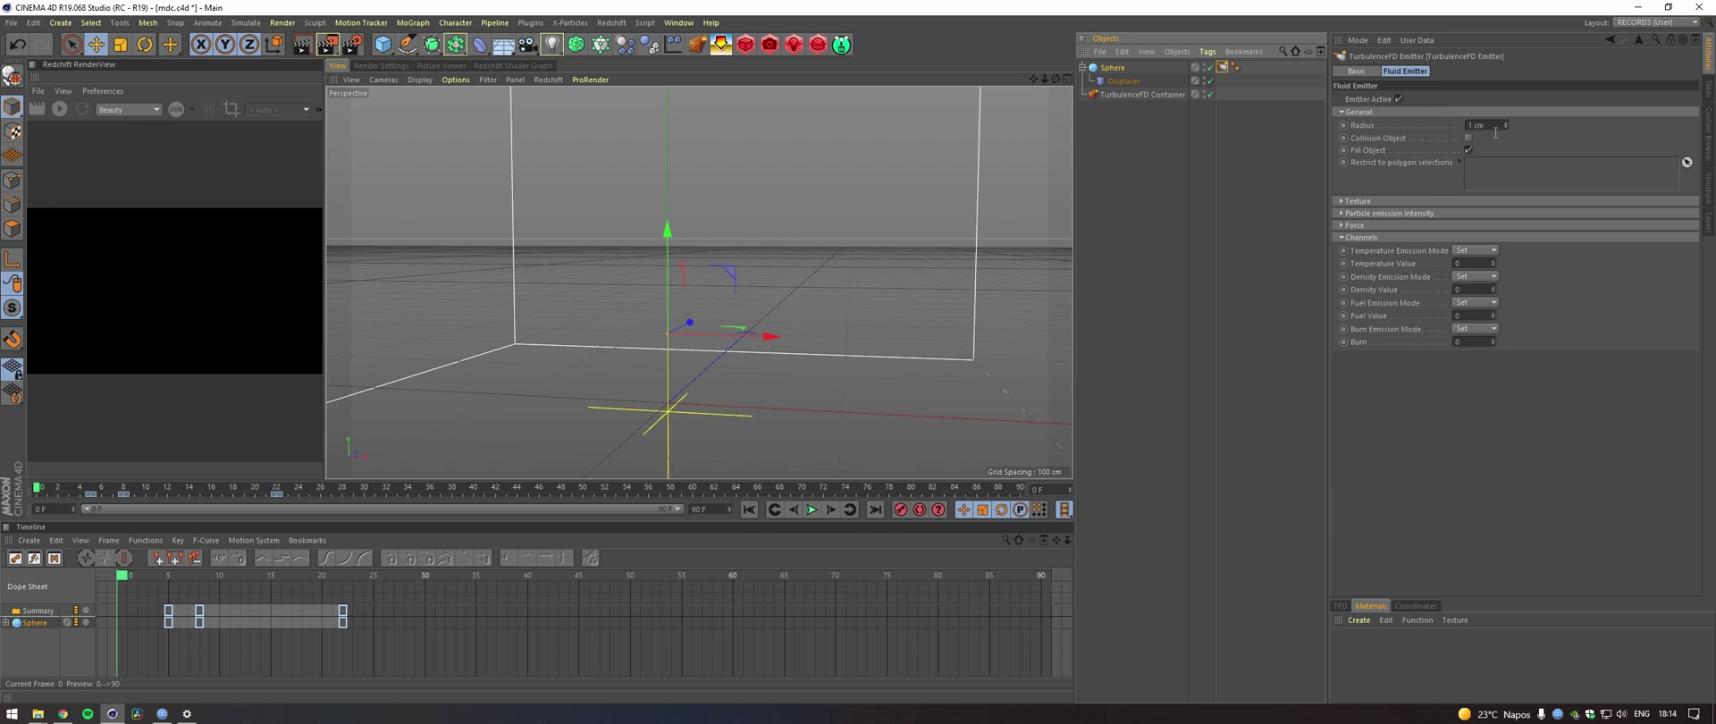
{"action": "left_click", "coordinate": [173, 575]}
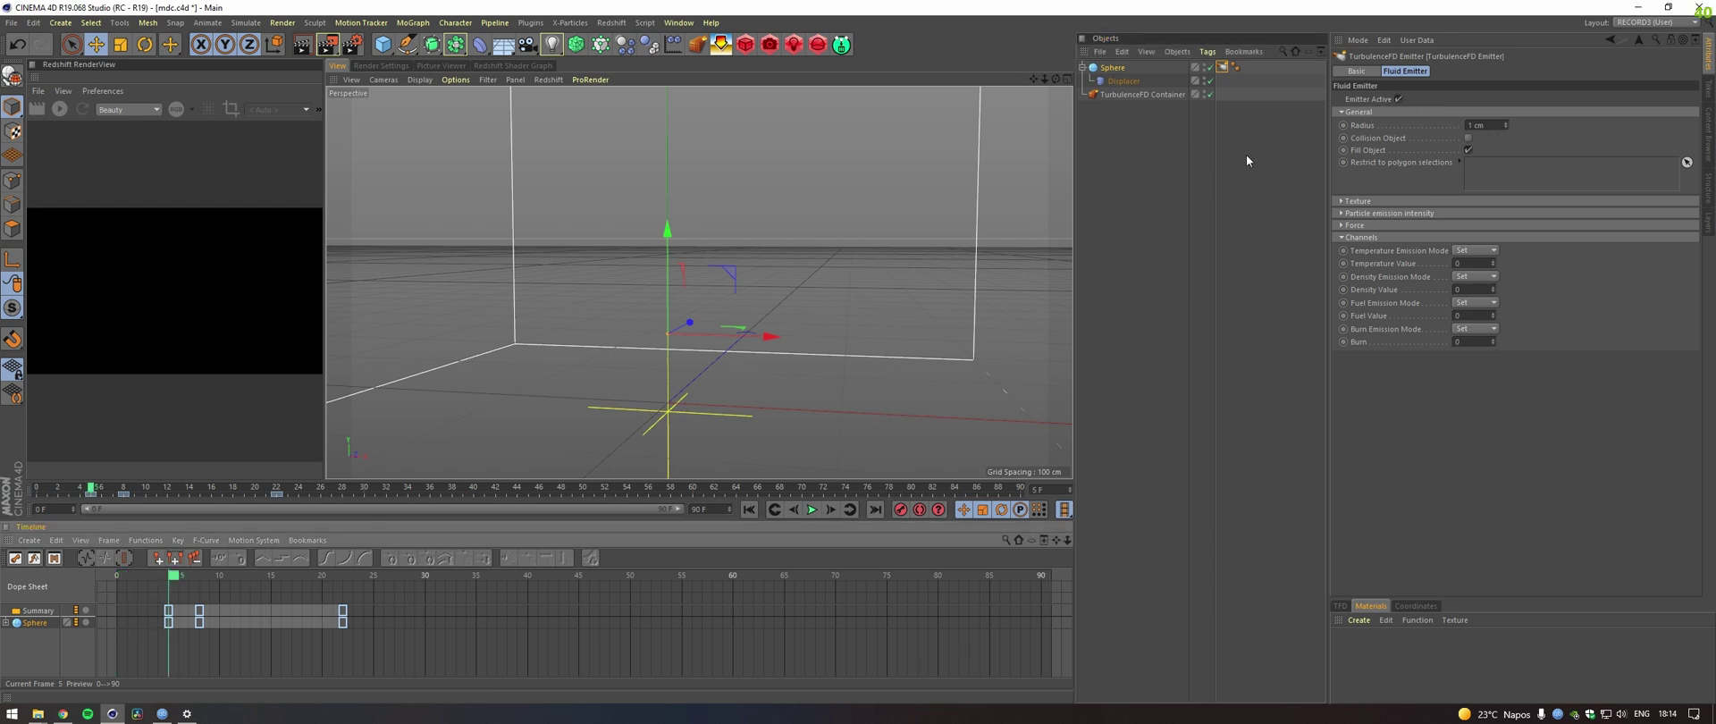
{"action": "left_click", "coordinate": [1495, 126]}
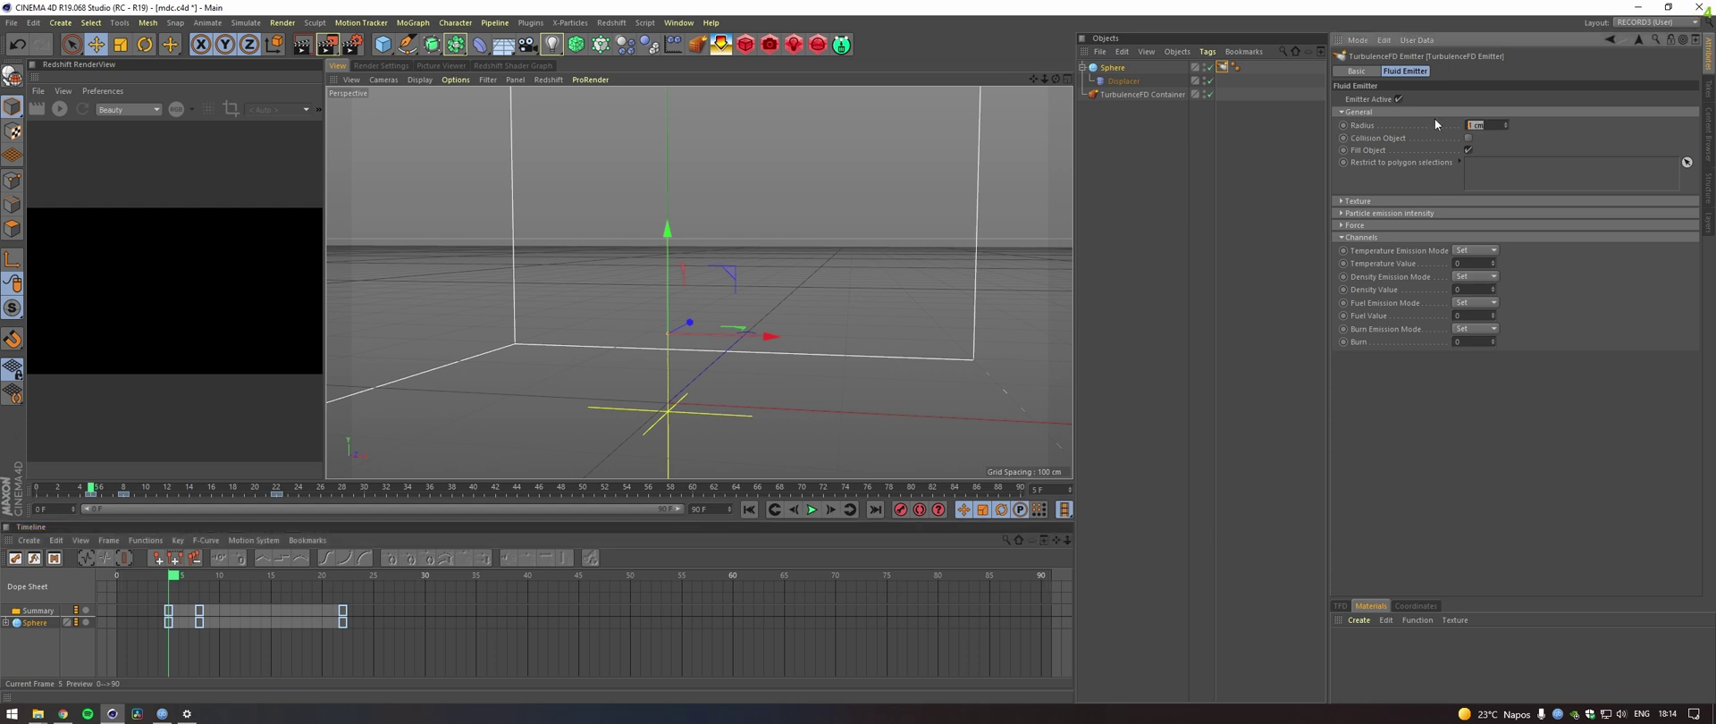
{"action": "type", "text": "4"}
{"action": "left_click", "coordinate": [1342, 125], "text": "ctrl"}
{"action": "left_click", "coordinate": [6, 622]}
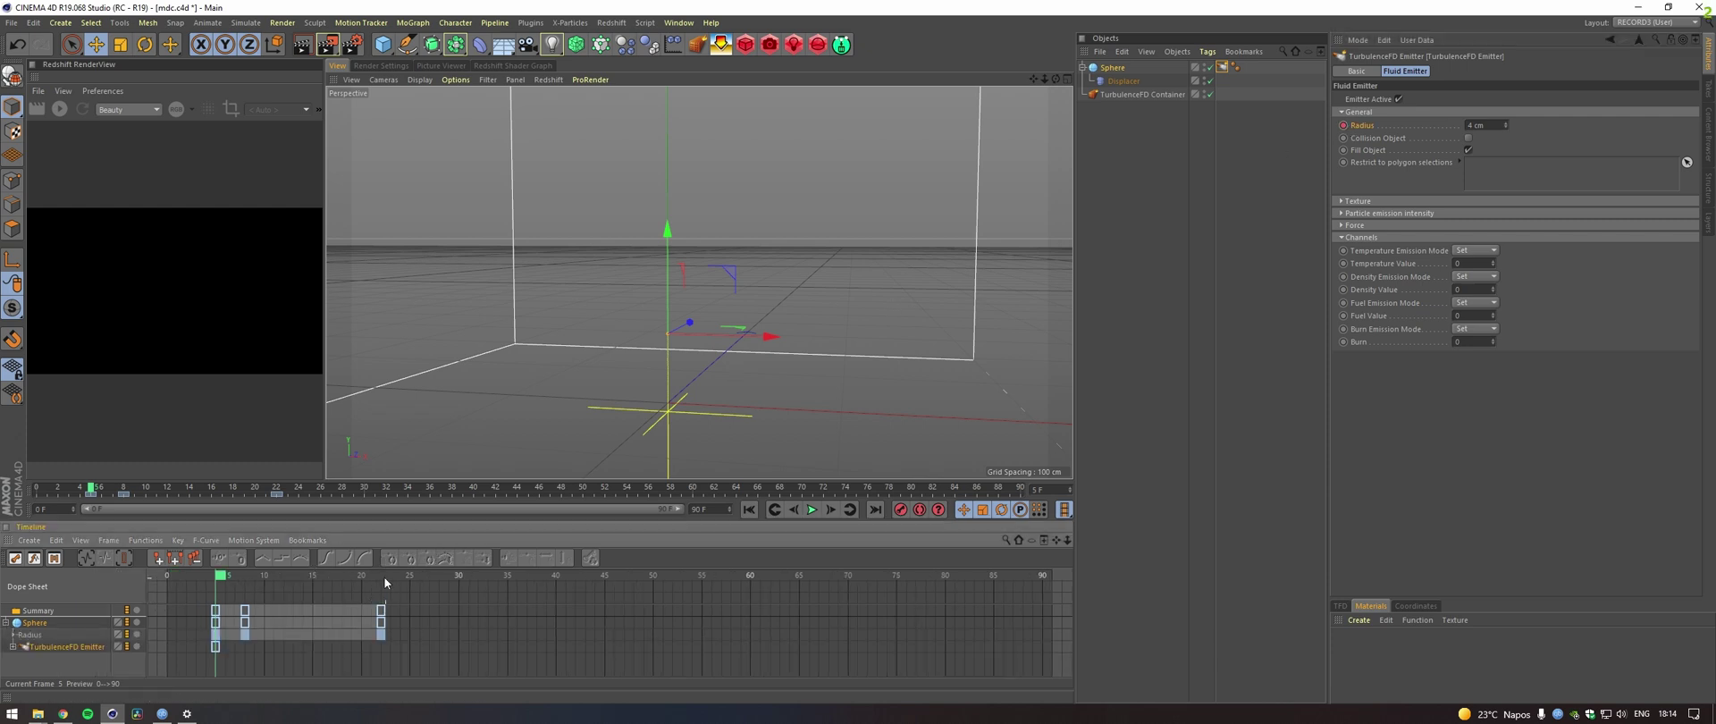
Keyframe the emitter radius at 0.5 cm on frame 22.
{"action": "left_click", "coordinate": [380, 575]}
{"action": "left_click", "coordinate": [1486, 126]}
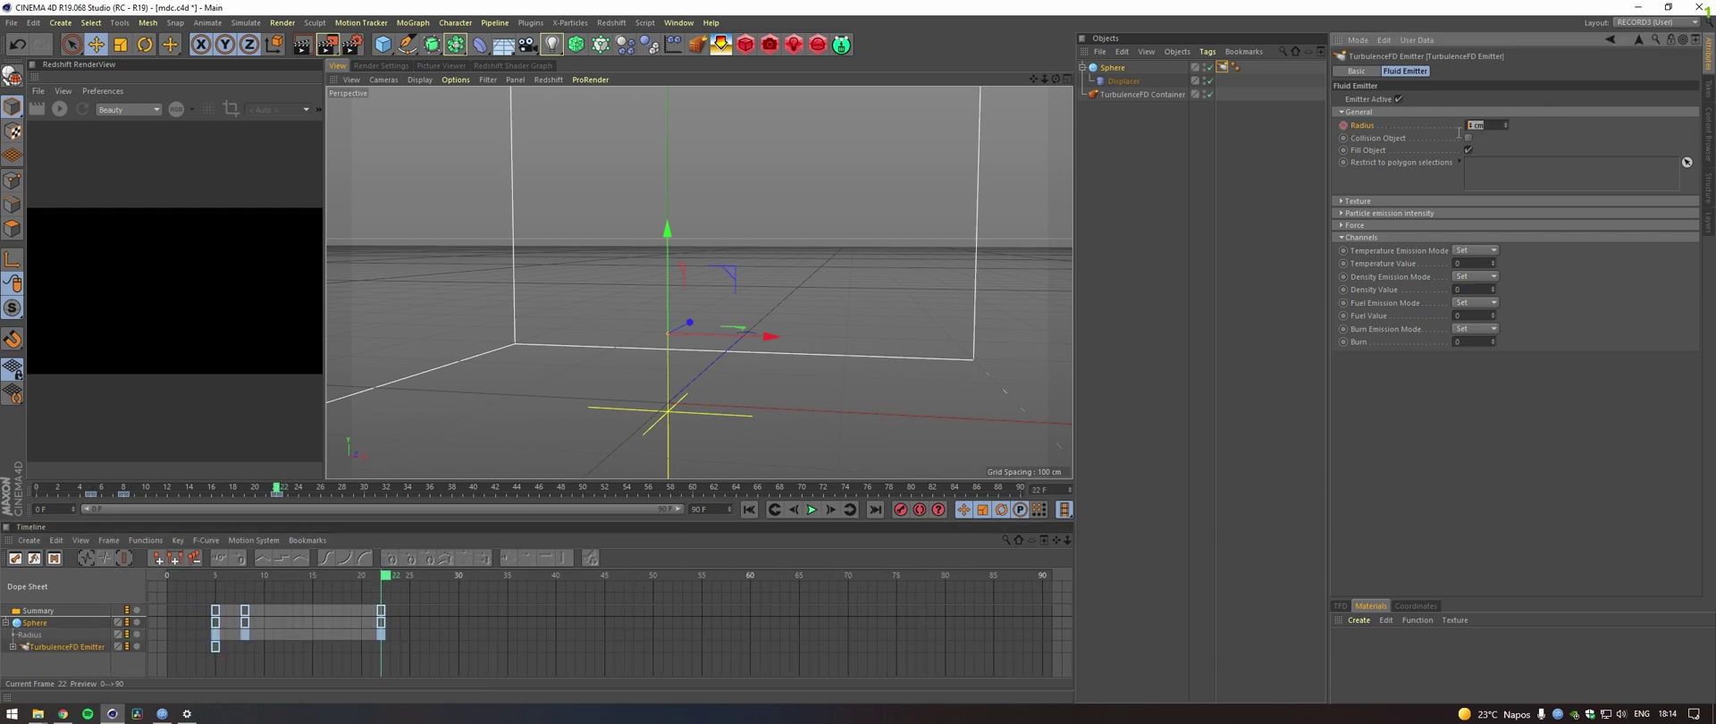
{"action": "type", "text": "6"}
{"action": "left_click", "coordinate": [1342, 125]}
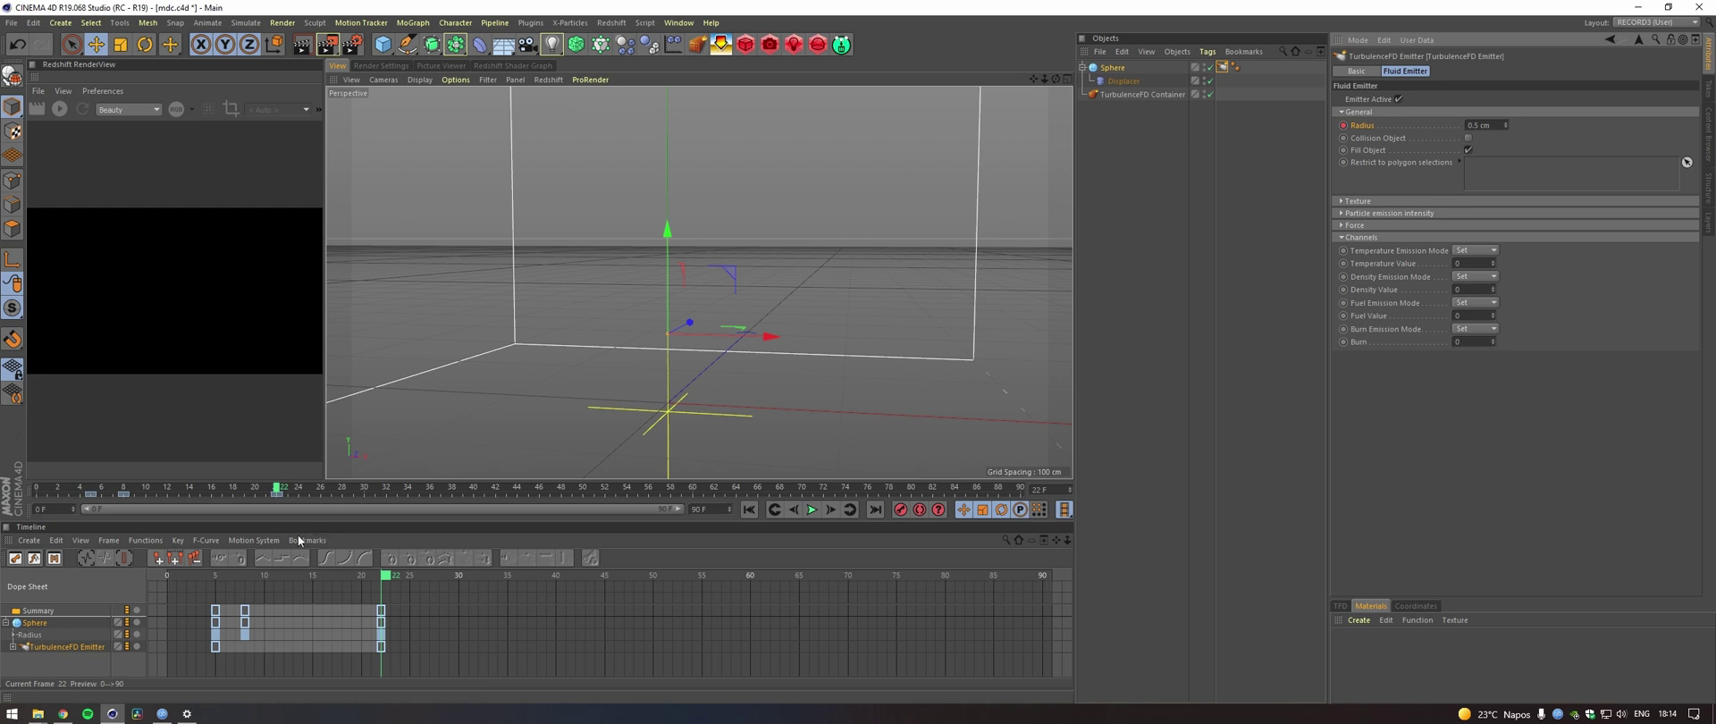
Load a Fire-type Noise volume texture at 200% global scale on the emitter.
{"action": "left_click", "coordinate": [1342, 200]}
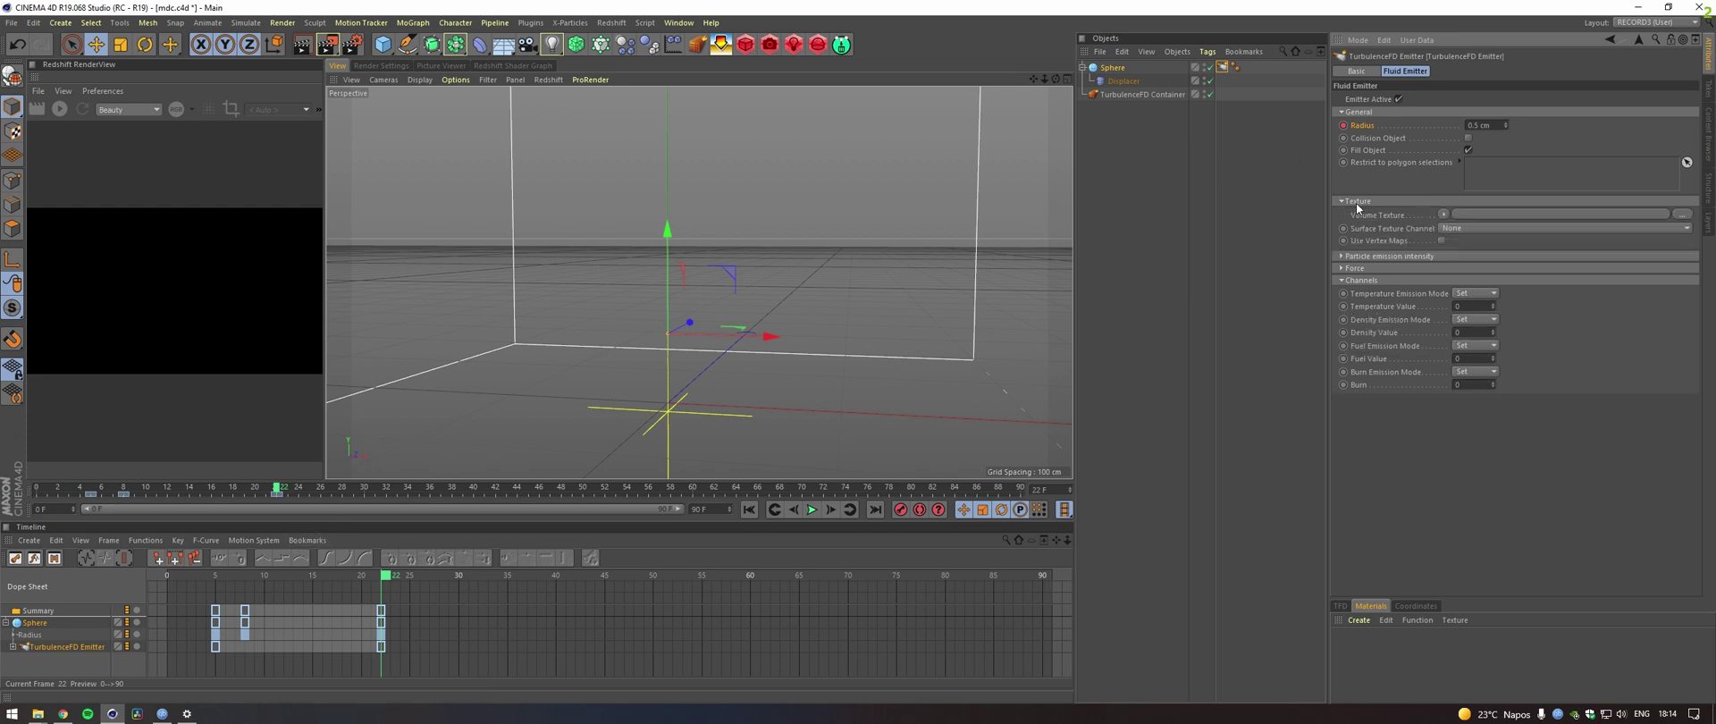
{"action": "left_click", "coordinate": [1443, 214]}
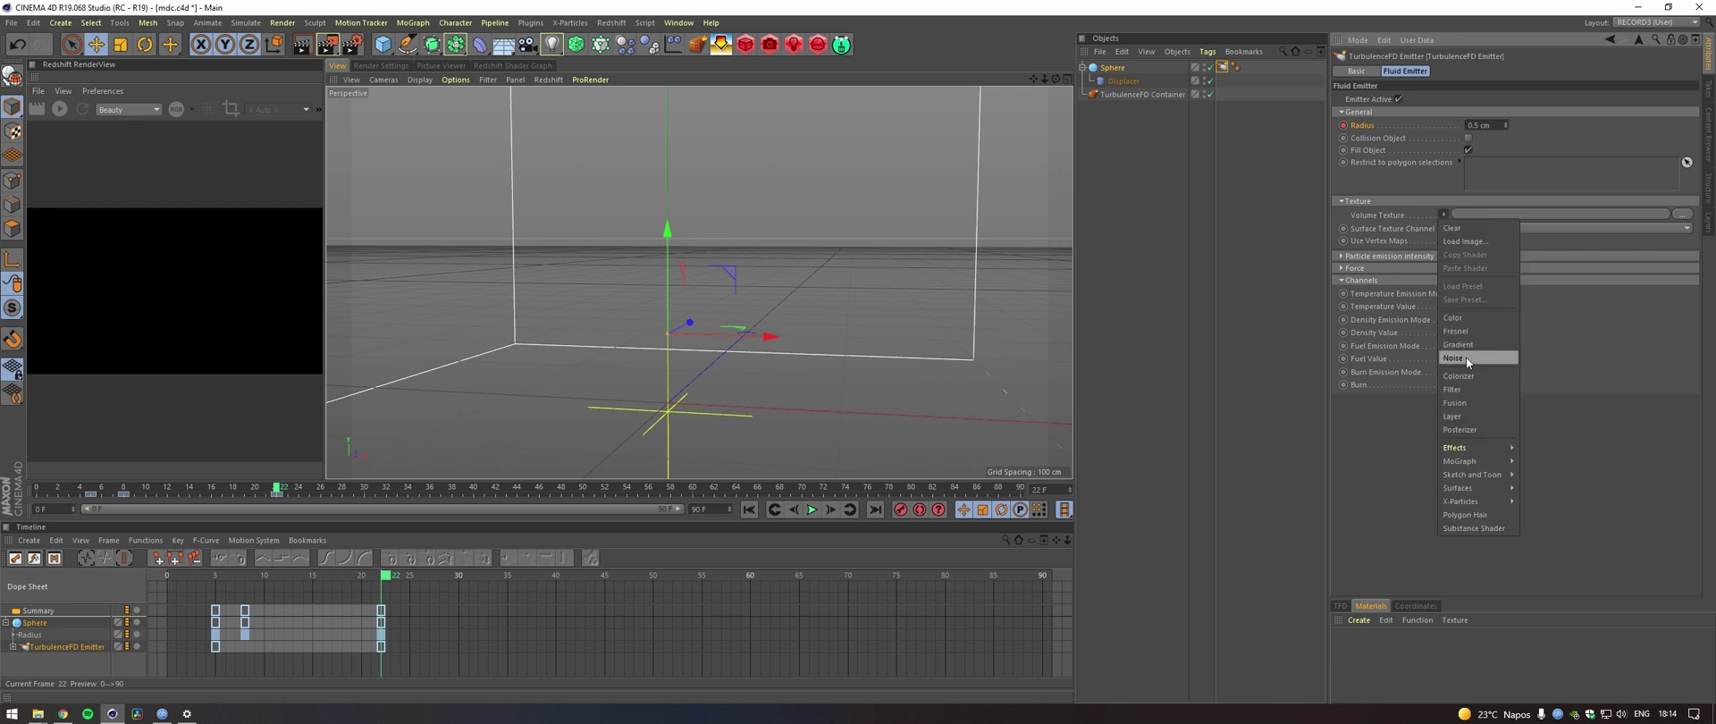
{"action": "left_click", "coordinate": [1466, 357]}
{"action": "left_click", "coordinate": [1459, 242]}
{"action": "left_click", "coordinate": [1455, 218]}
{"action": "left_click", "coordinate": [1448, 354]}
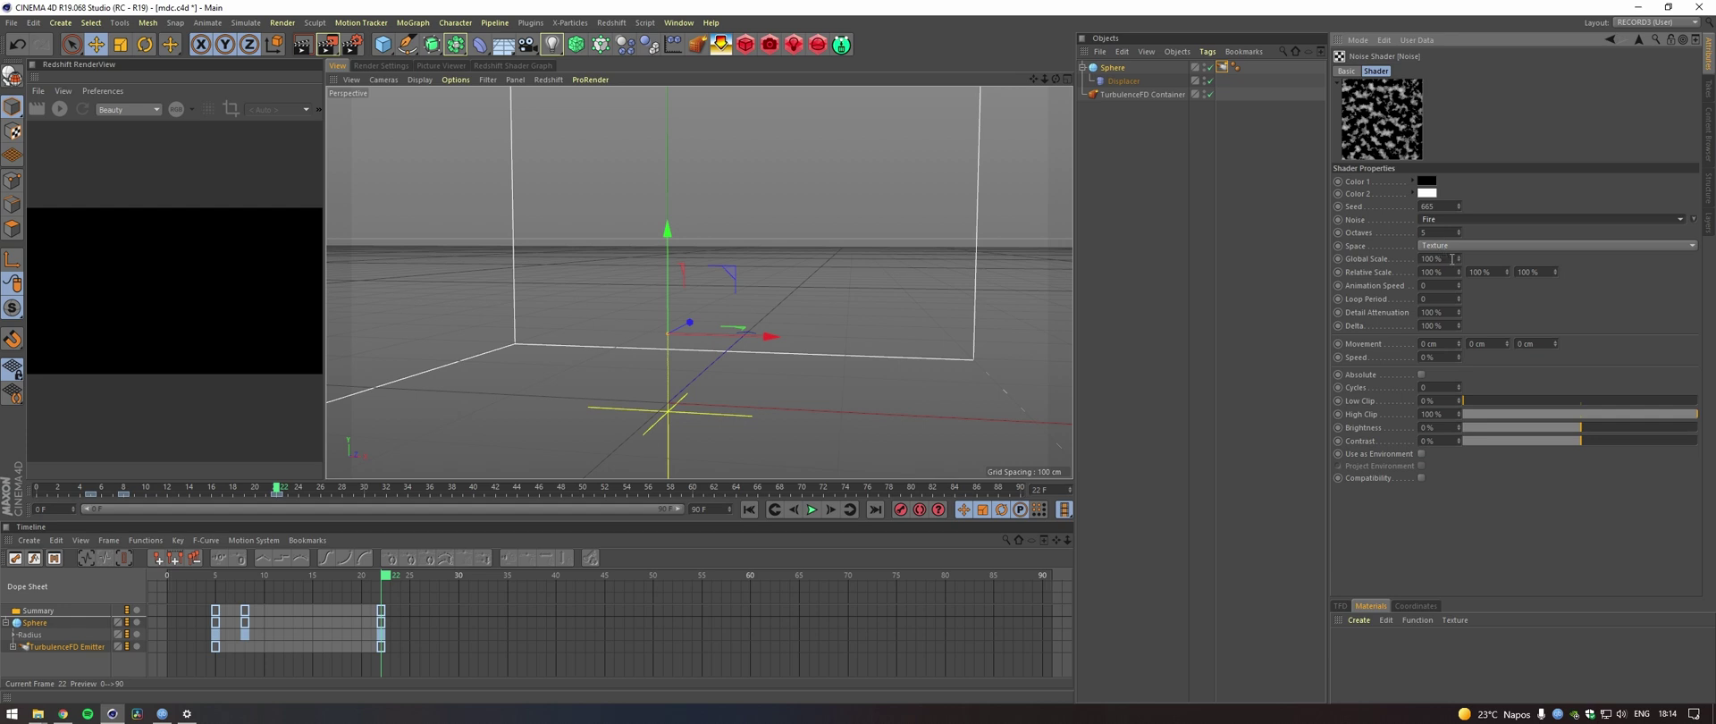
{"action": "left_click", "coordinate": [1452, 259]}
{"action": "type", "text": "200"}
{"action": "key", "text": "Return"}
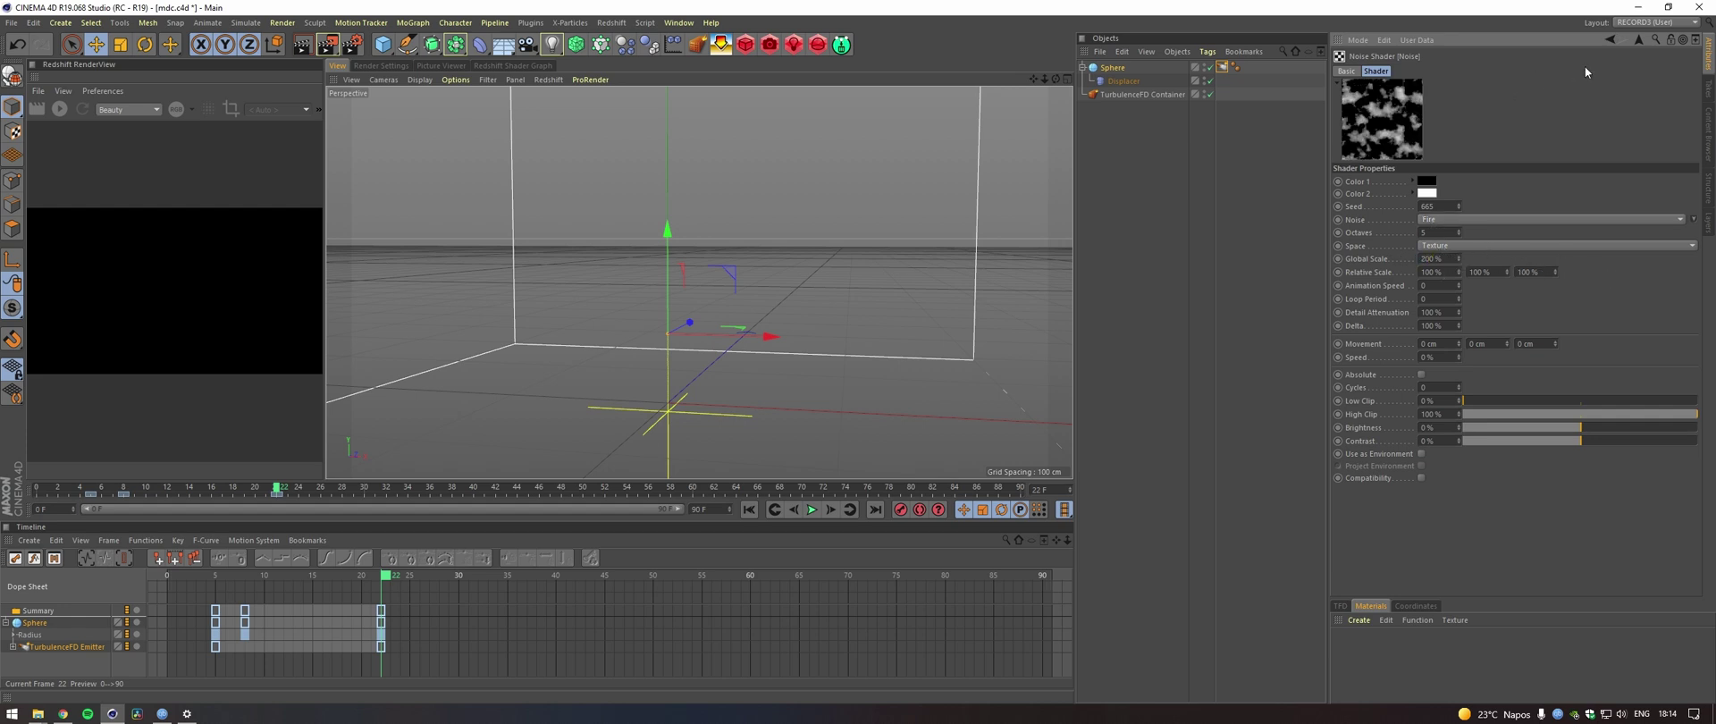
Set the emitter's Fuel Value to 2 and save the scene.
{"action": "left_click", "coordinate": [1637, 40]}
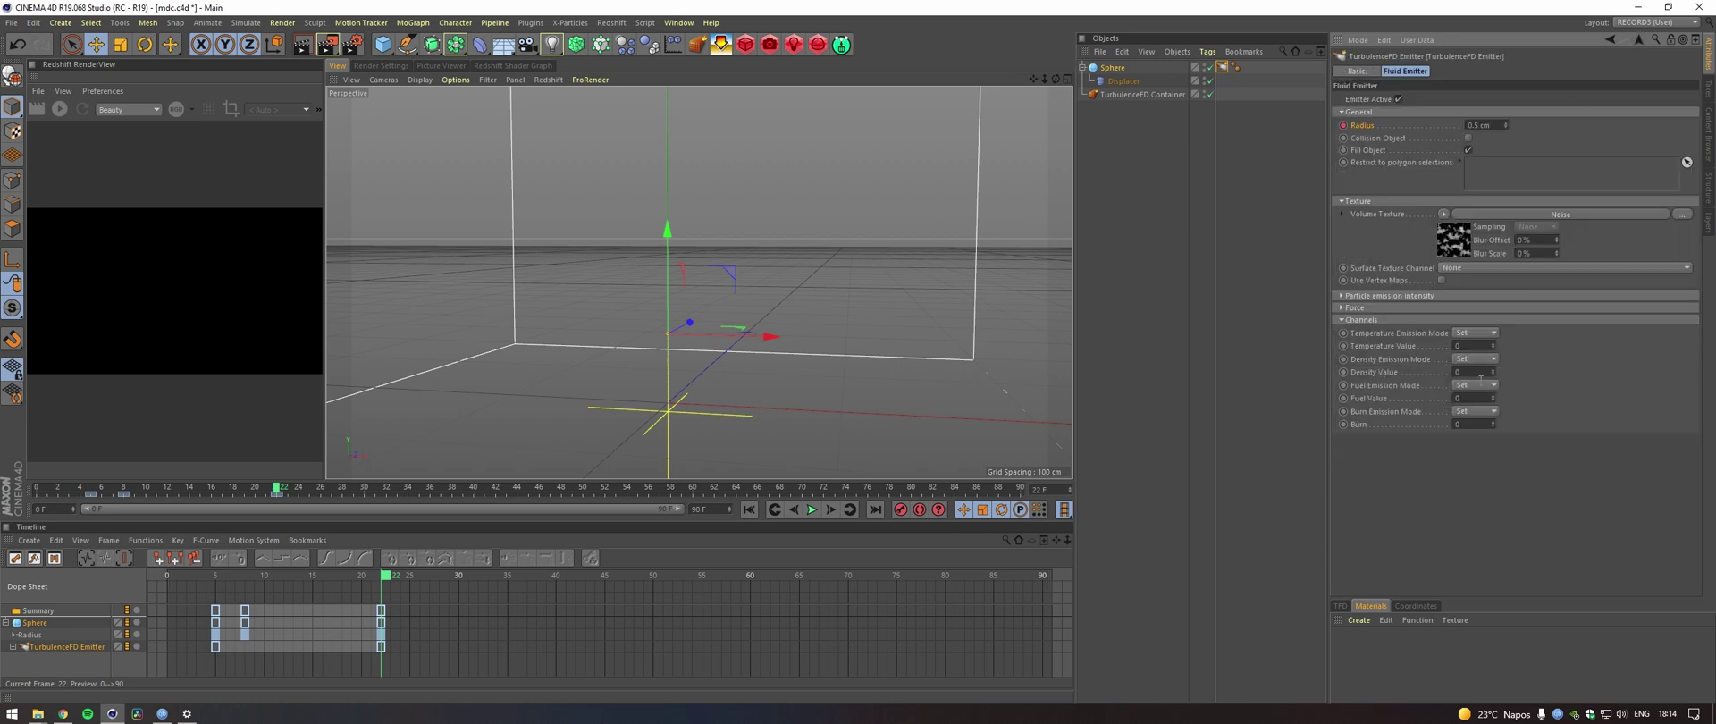
{"action": "type", "text": "2"}
{"action": "key", "text": "Return"}
{"action": "key", "text": "ctrl+s"}
Set the container's Turbulence Intensity to 100 cm and expand the Fuel section.
{"action": "left_click", "coordinate": [1128, 94]}
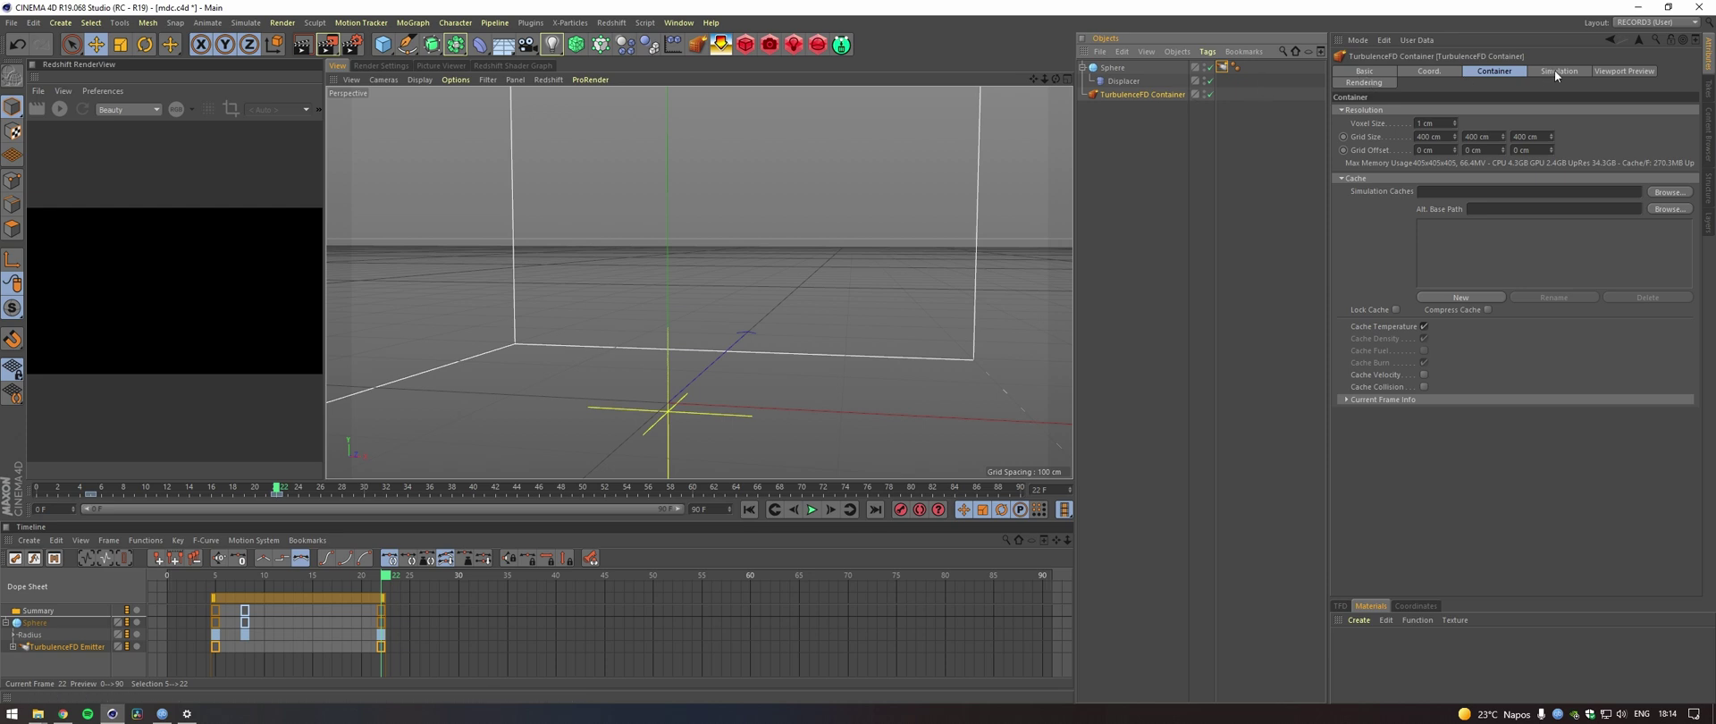
{"action": "left_click", "coordinate": [1555, 71]}
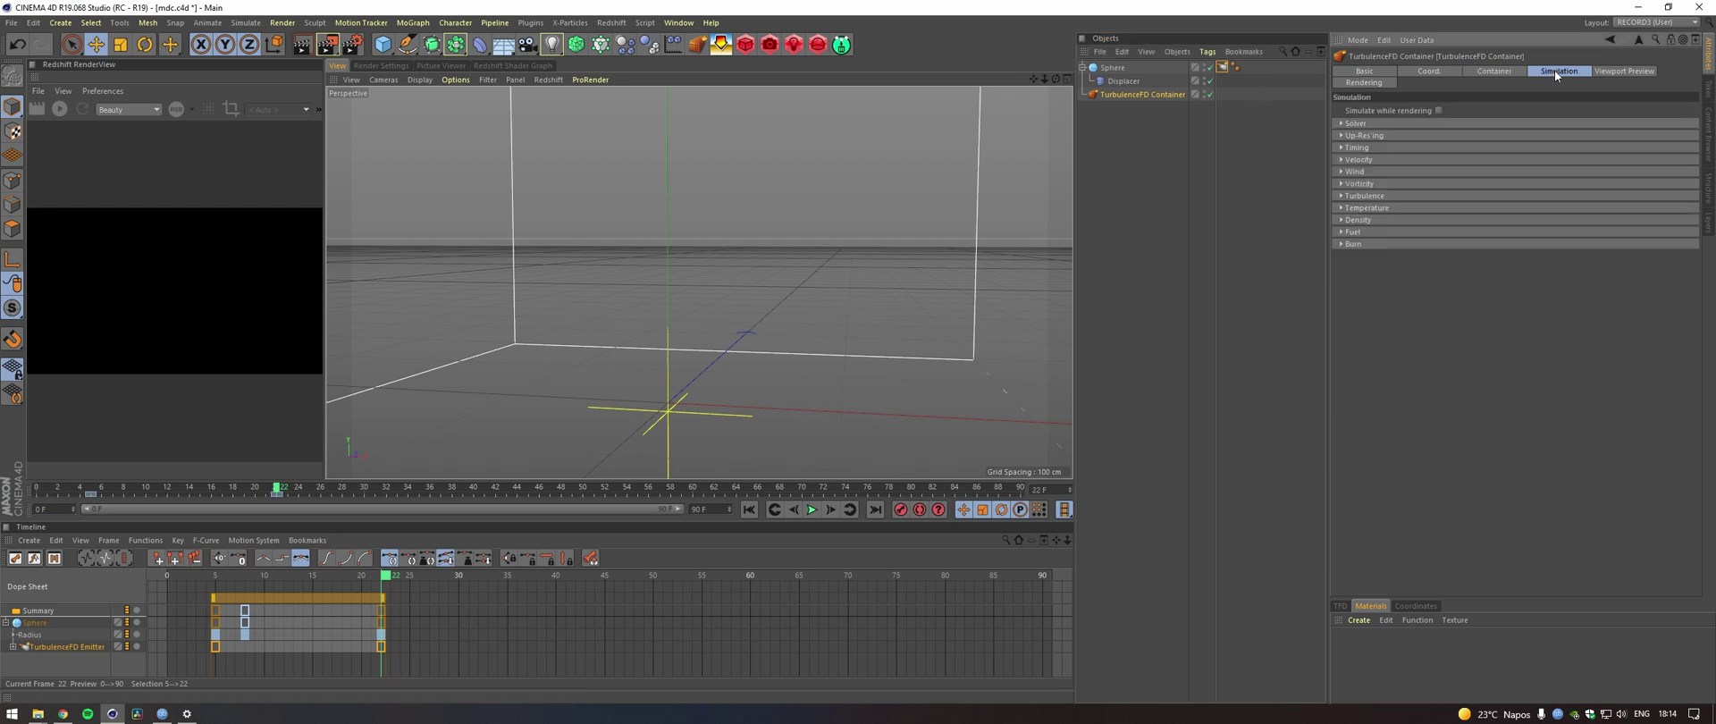
{"action": "left_click", "coordinate": [1365, 183]}
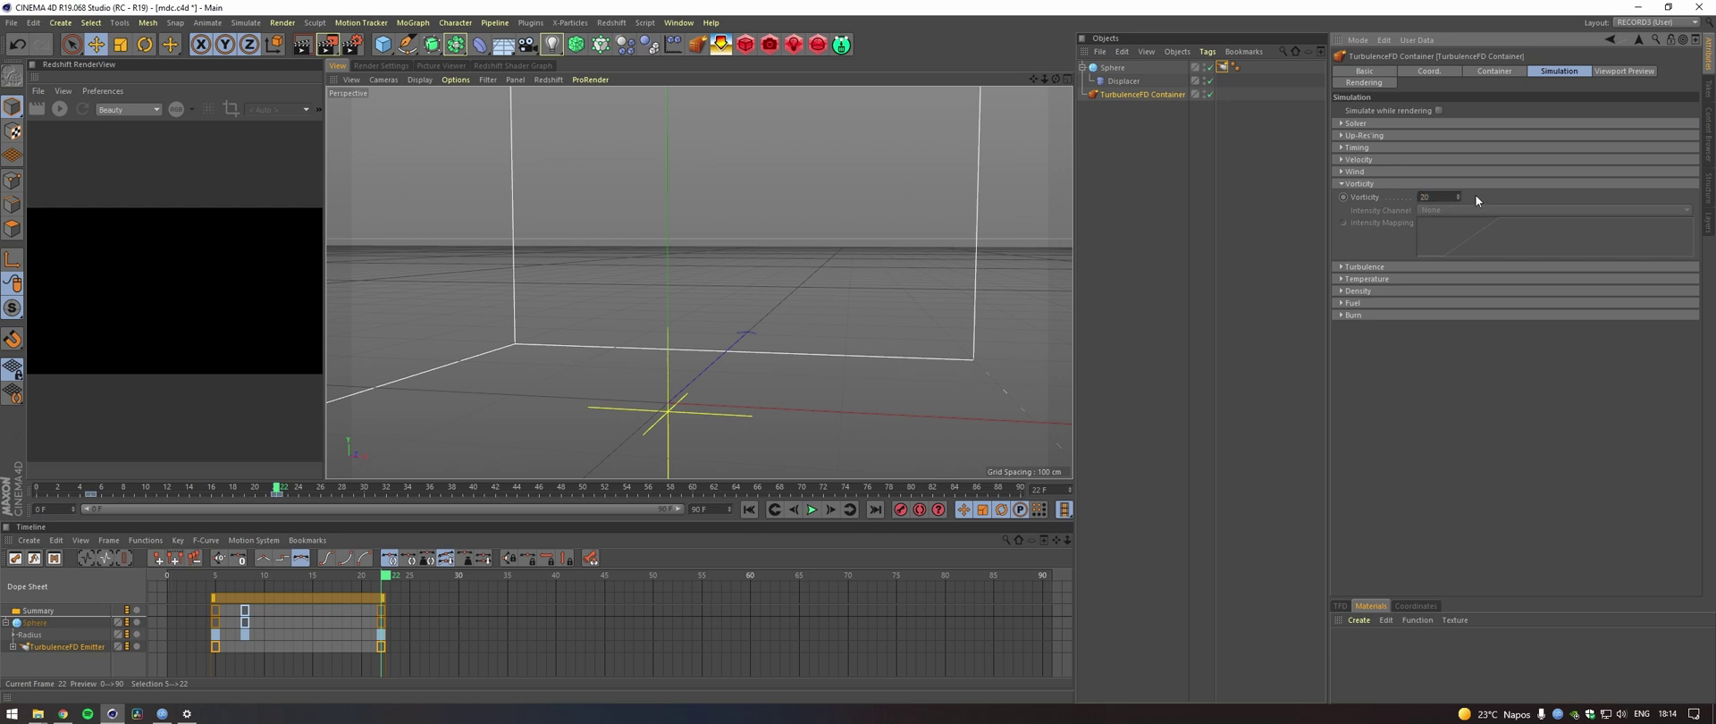
{"action": "left_click", "coordinate": [1350, 183]}
{"action": "left_click", "coordinate": [1357, 195]}
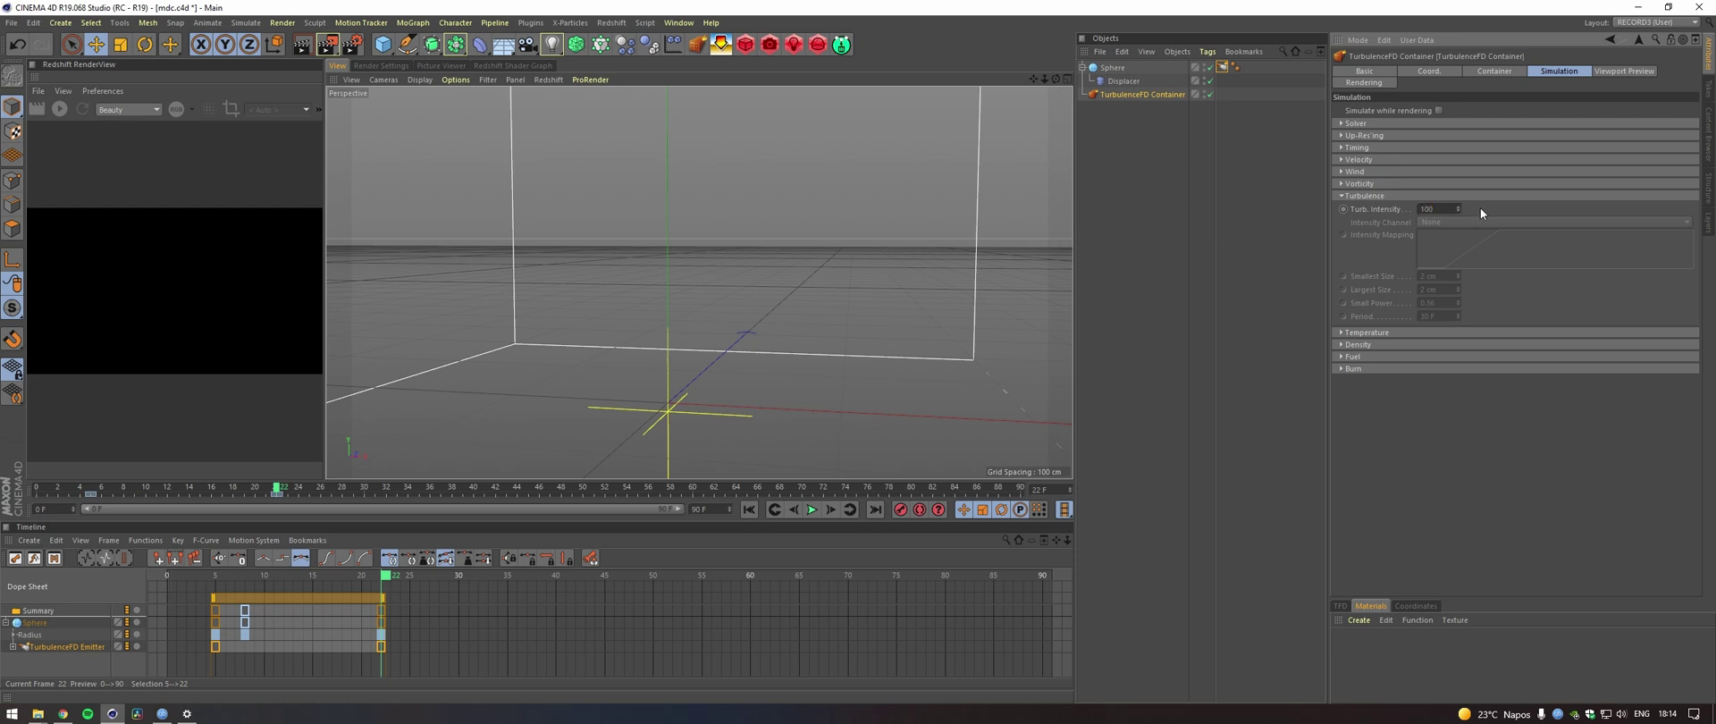
{"action": "key", "text": "Return"}
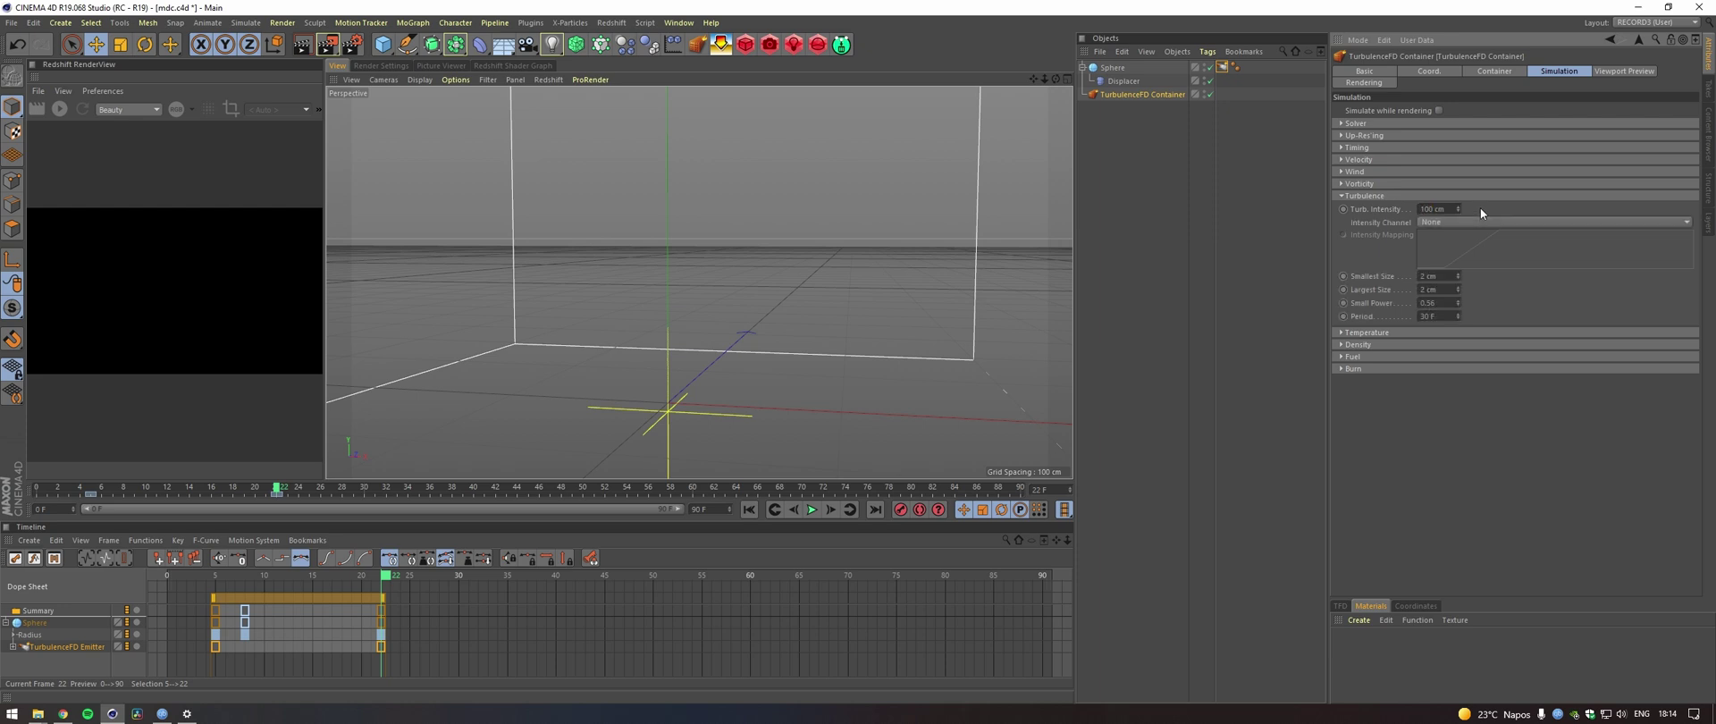
{"action": "left_click", "coordinate": [1341, 196]}
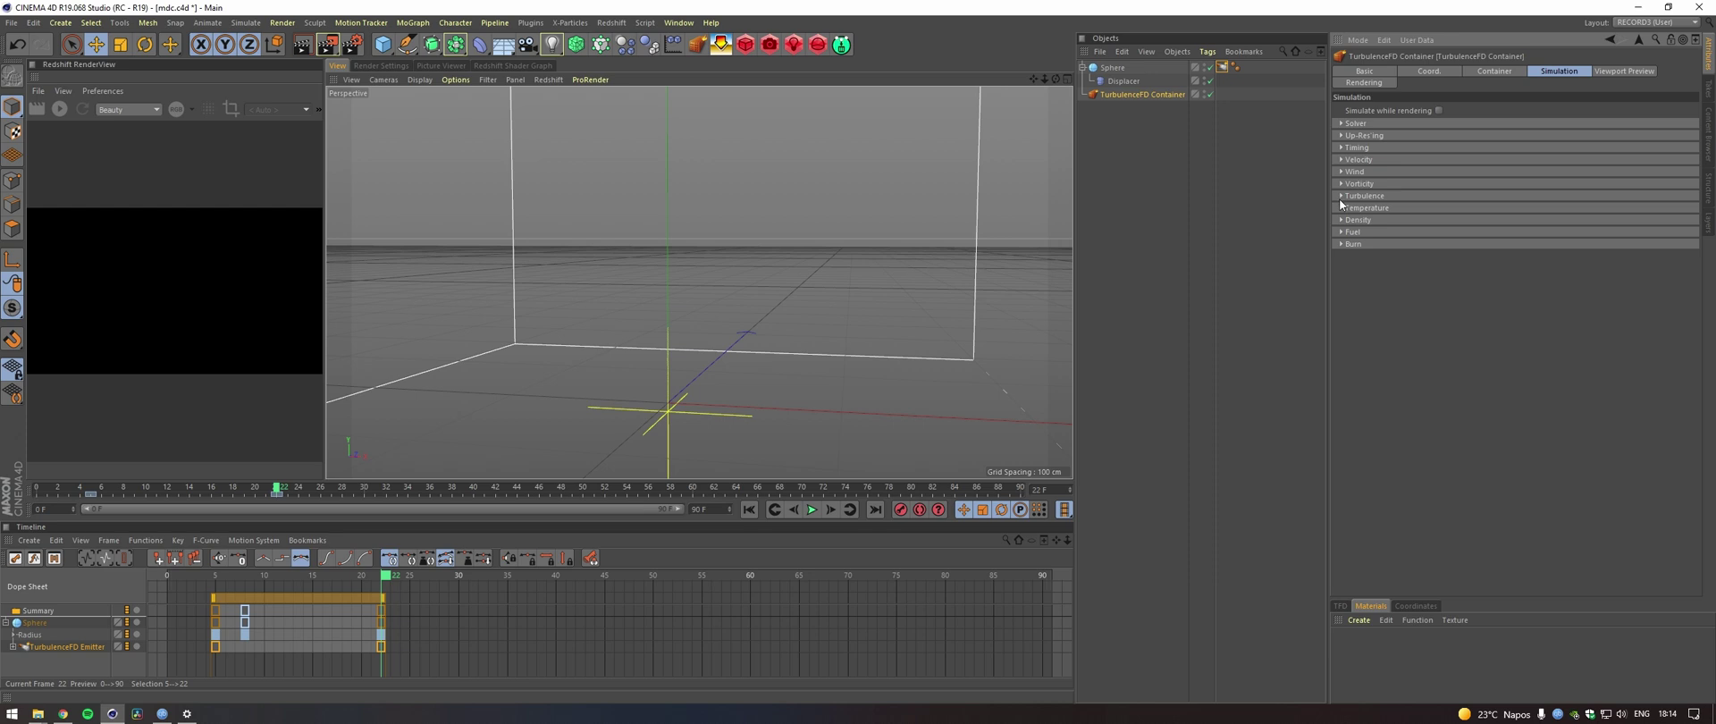
{"action": "left_click", "coordinate": [1341, 219]}
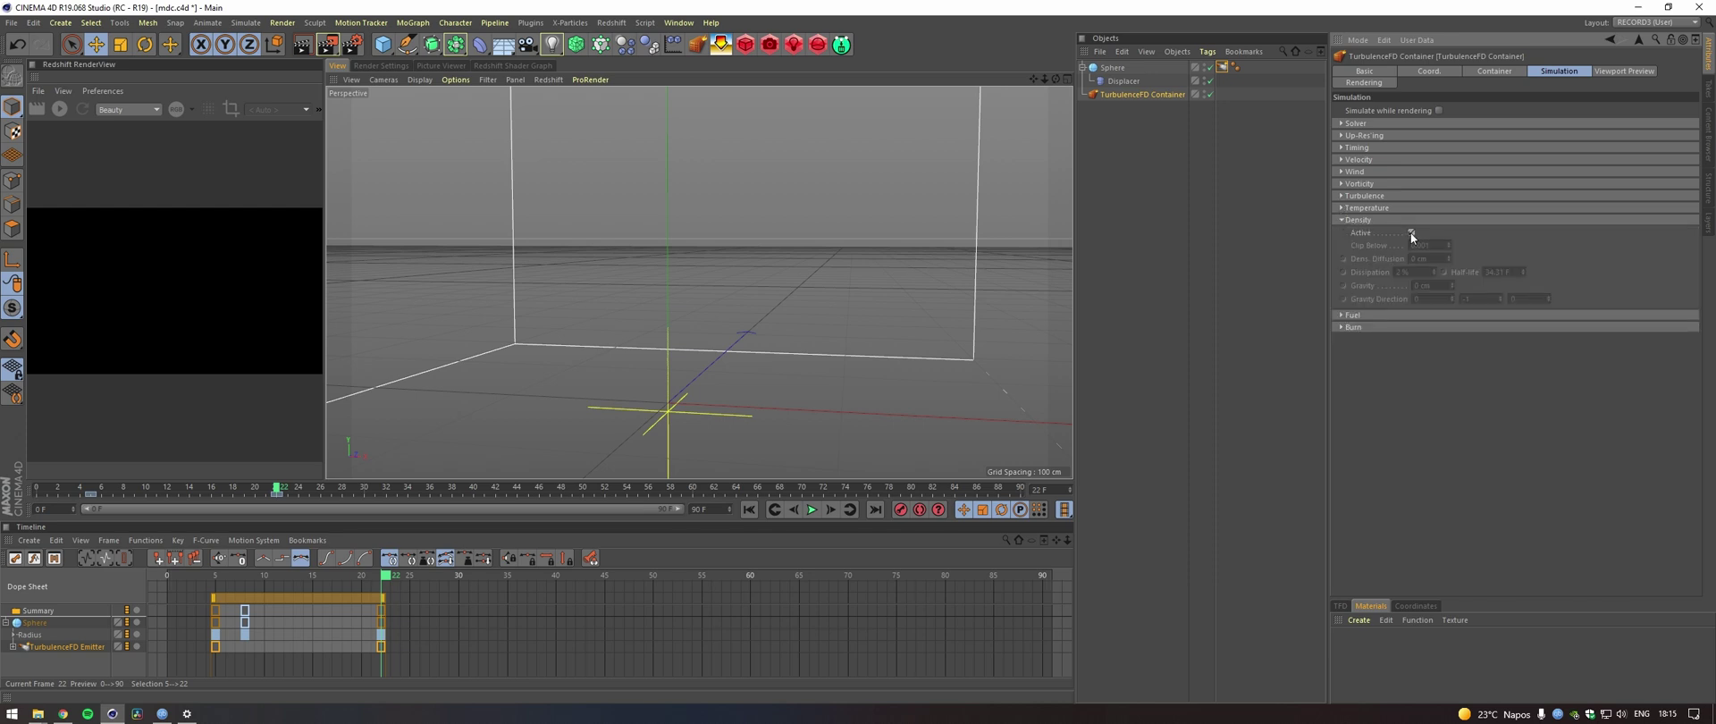
{"action": "left_click", "coordinate": [1341, 219]}
{"action": "left_click", "coordinate": [1341, 231]}
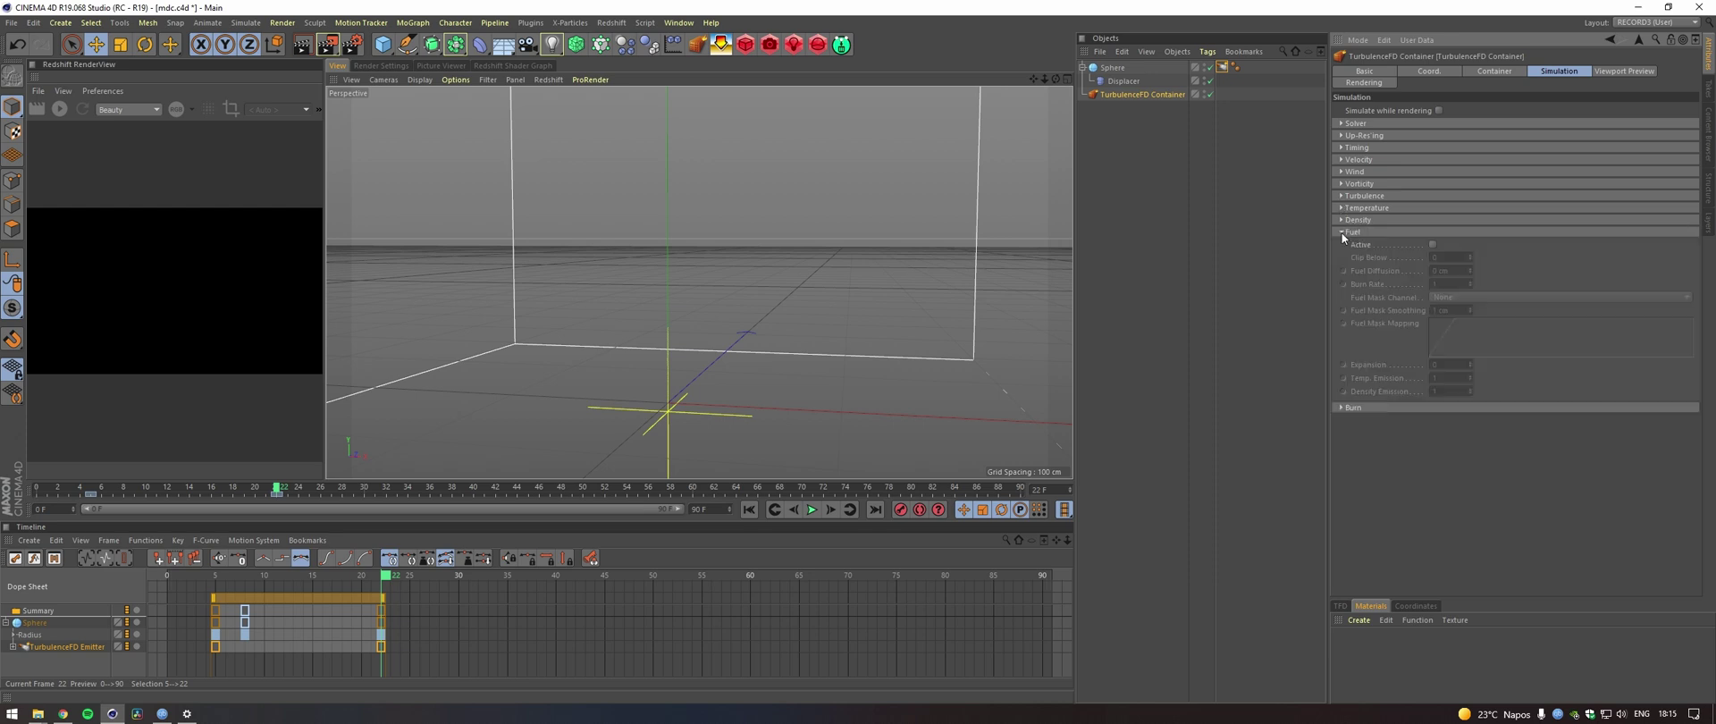
Enable fuel simulation with 0.3 diffusion and temperature emission 6.
{"action": "left_click", "coordinate": [1432, 244]}
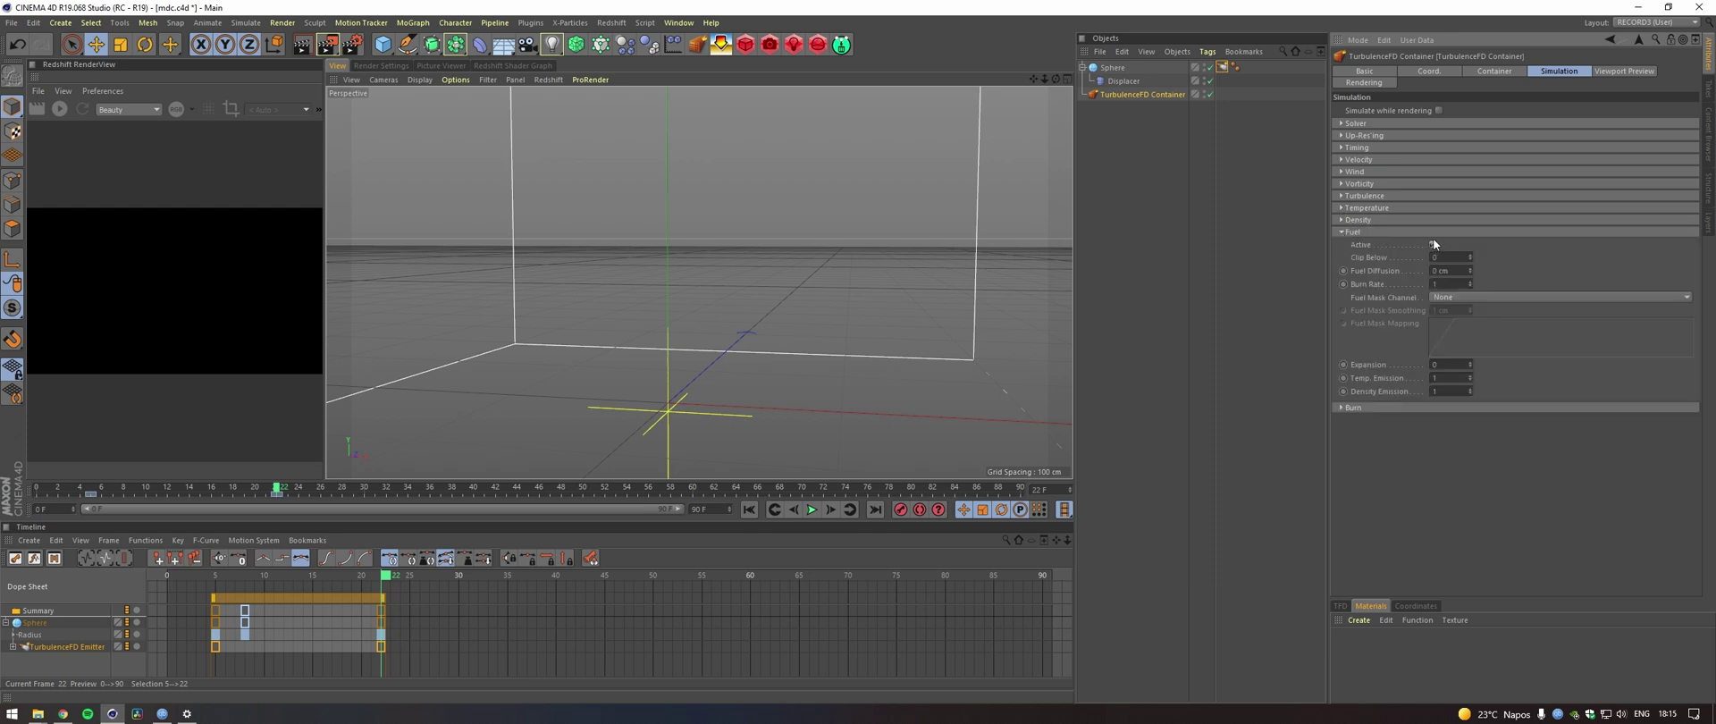
{"action": "left_click", "coordinate": [1469, 271]}
{"action": "type", "text": "0.3"}
{"action": "key", "text": "Return"}
{"action": "type", "text": "6"}
{"action": "key", "text": "Return"}
Enable Burn and set its Decay to 0.01.
{"action": "left_click", "coordinate": [1385, 407]}
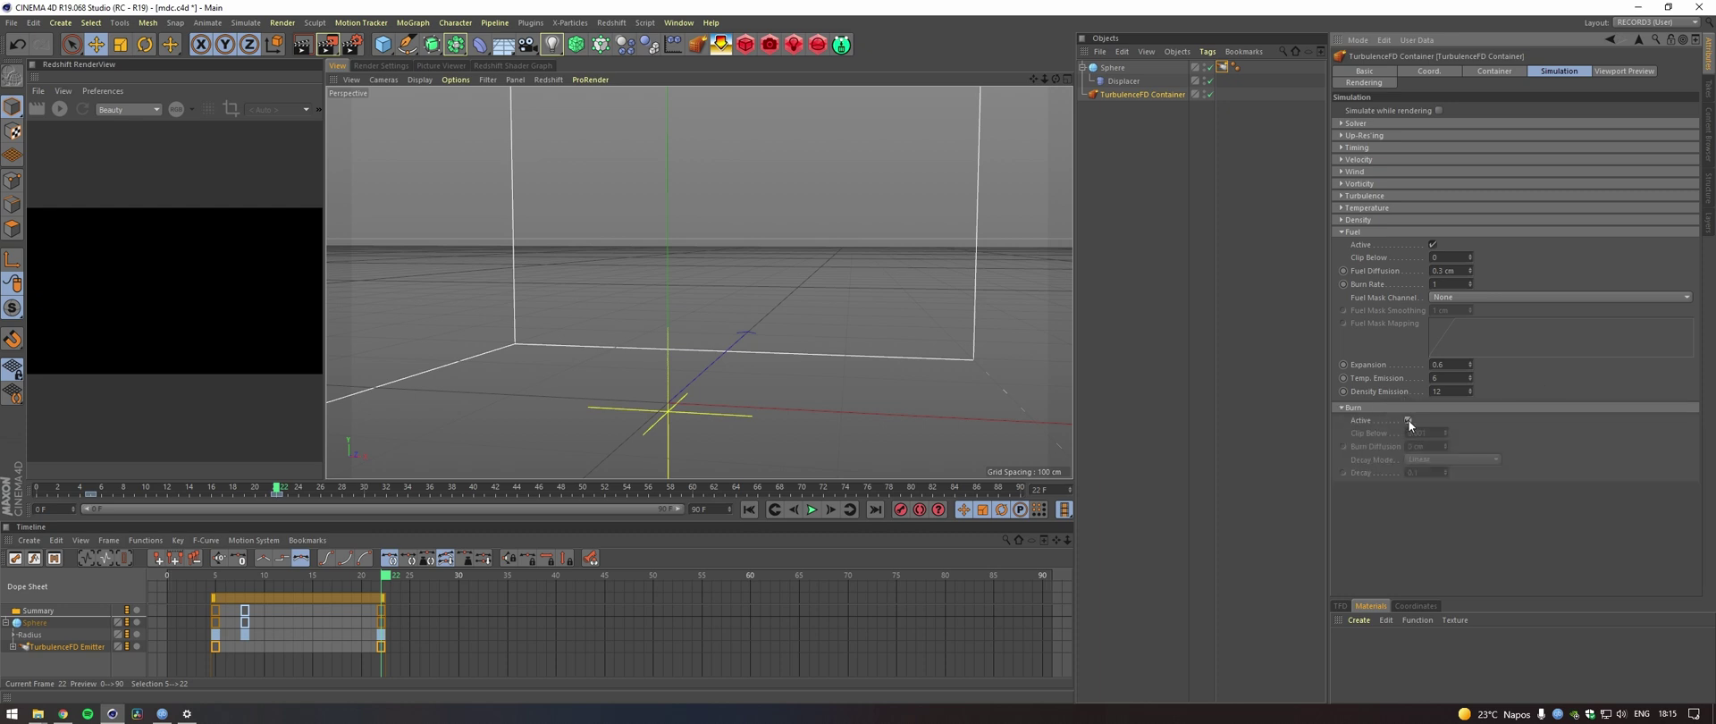
{"action": "left_click", "coordinate": [1407, 420]}
{"action": "left_click", "coordinate": [1423, 475]}
{"action": "type", "text": ".1"}
{"action": "key", "text": "Return"}
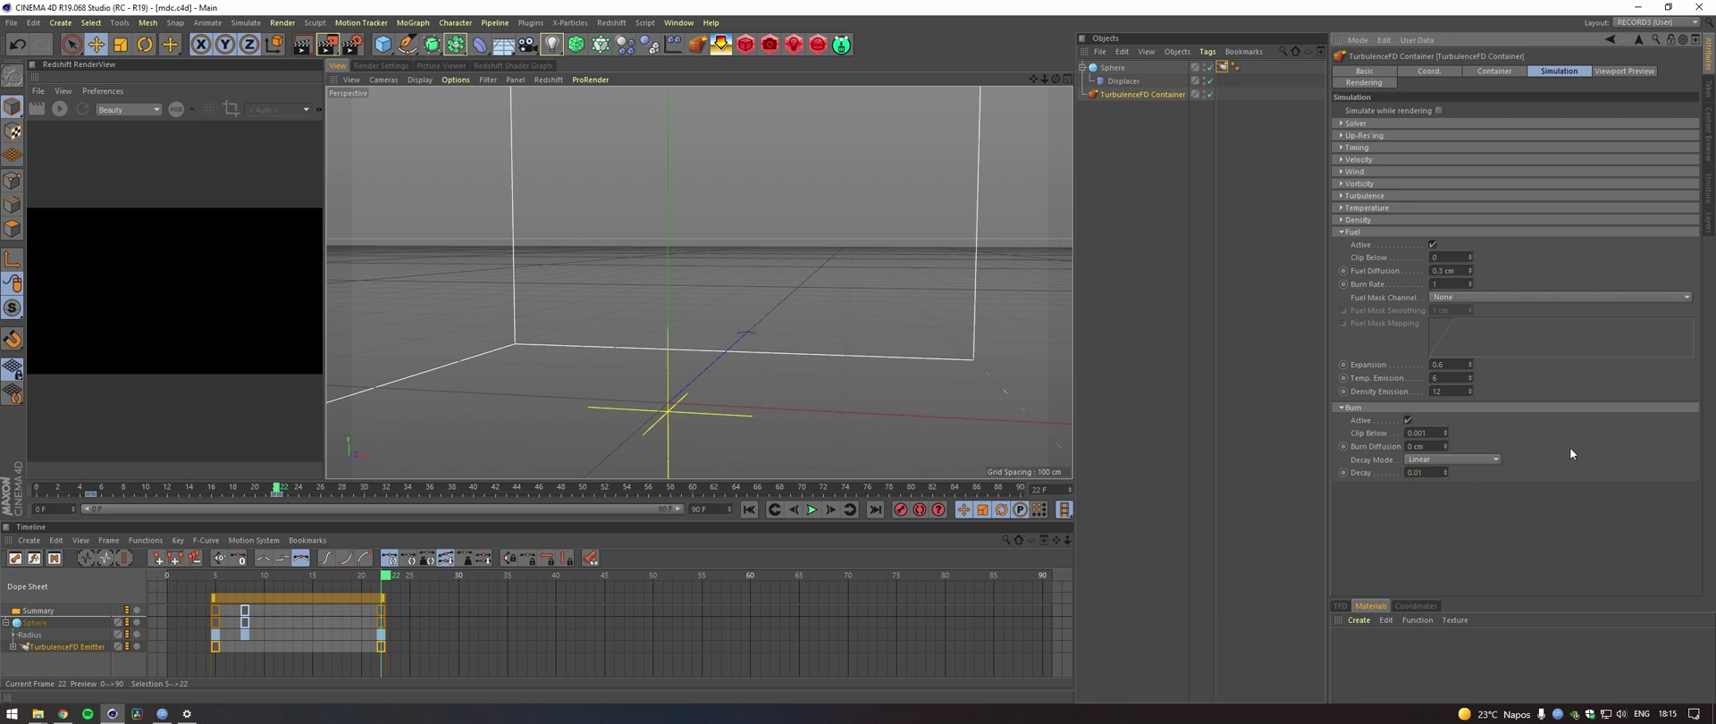
{"action": "type", "text": "1"}
{"action": "key", "text": "Return"}
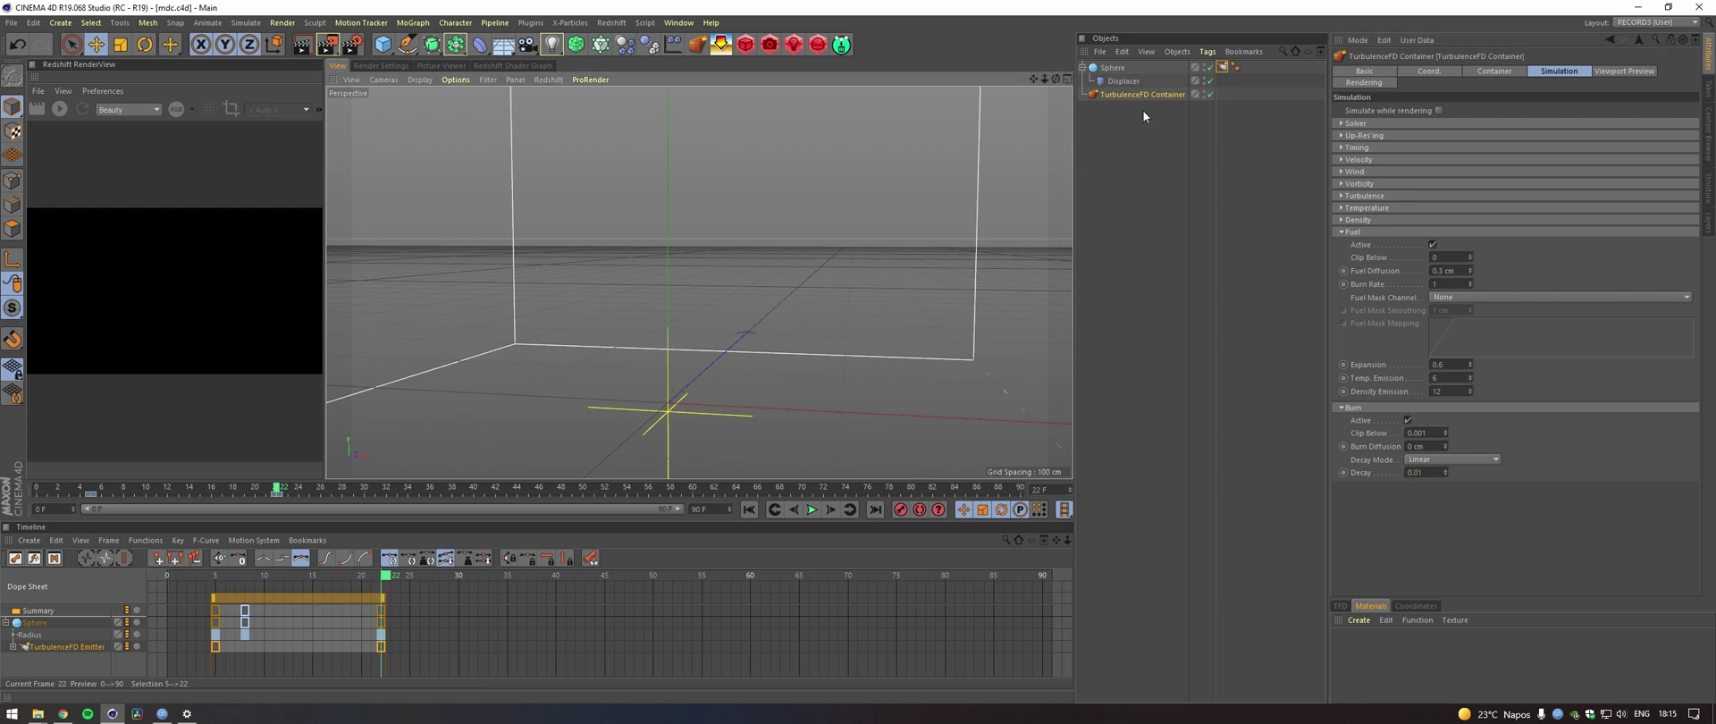
Uncheck Update Editor Time-line in the TFD Container settings, save the scene, and start the simulation.
{"action": "left_click", "coordinate": [1341, 606]}
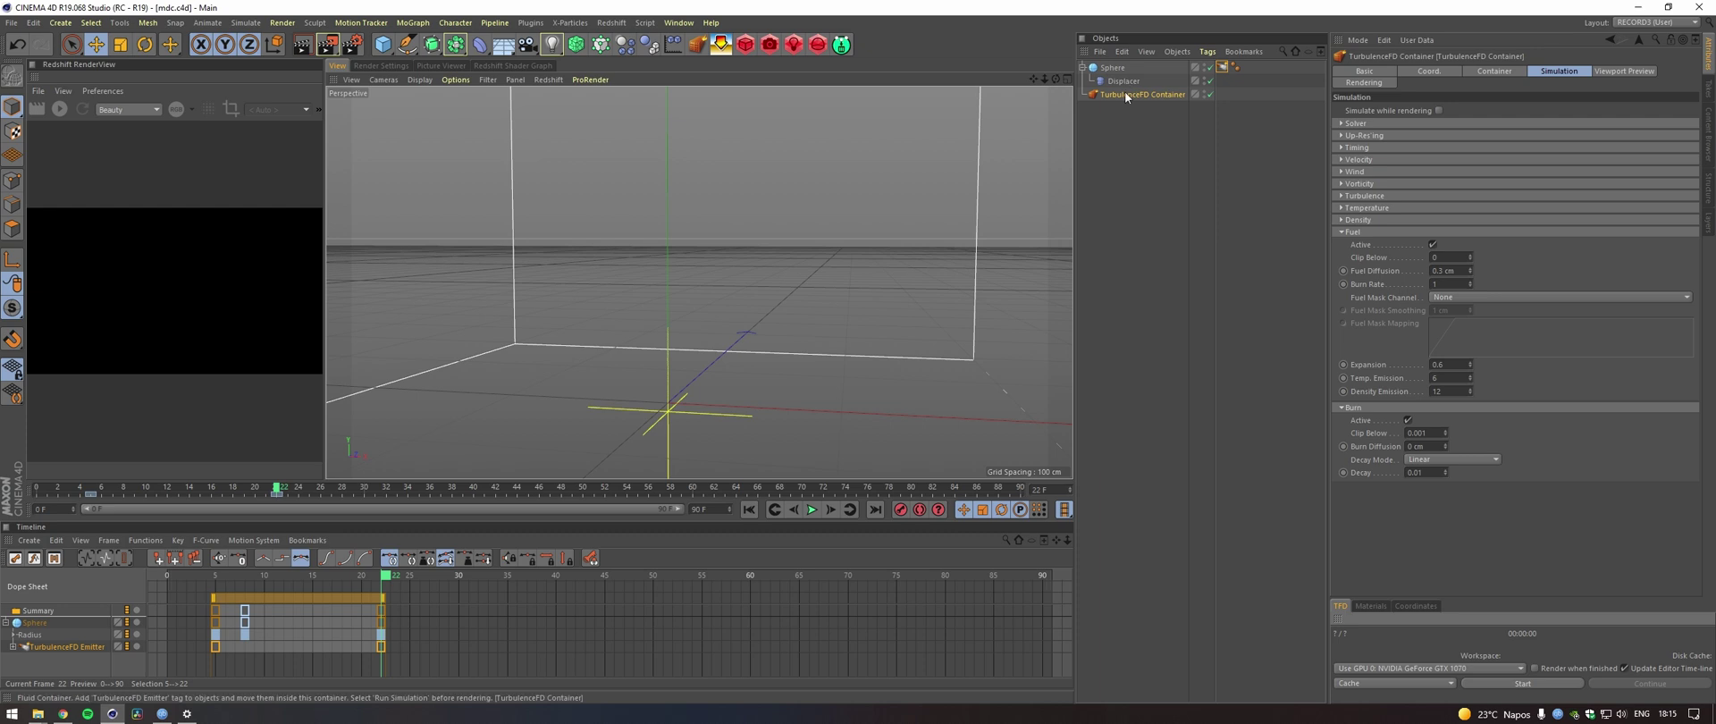
{"action": "left_click", "coordinate": [1491, 72]}
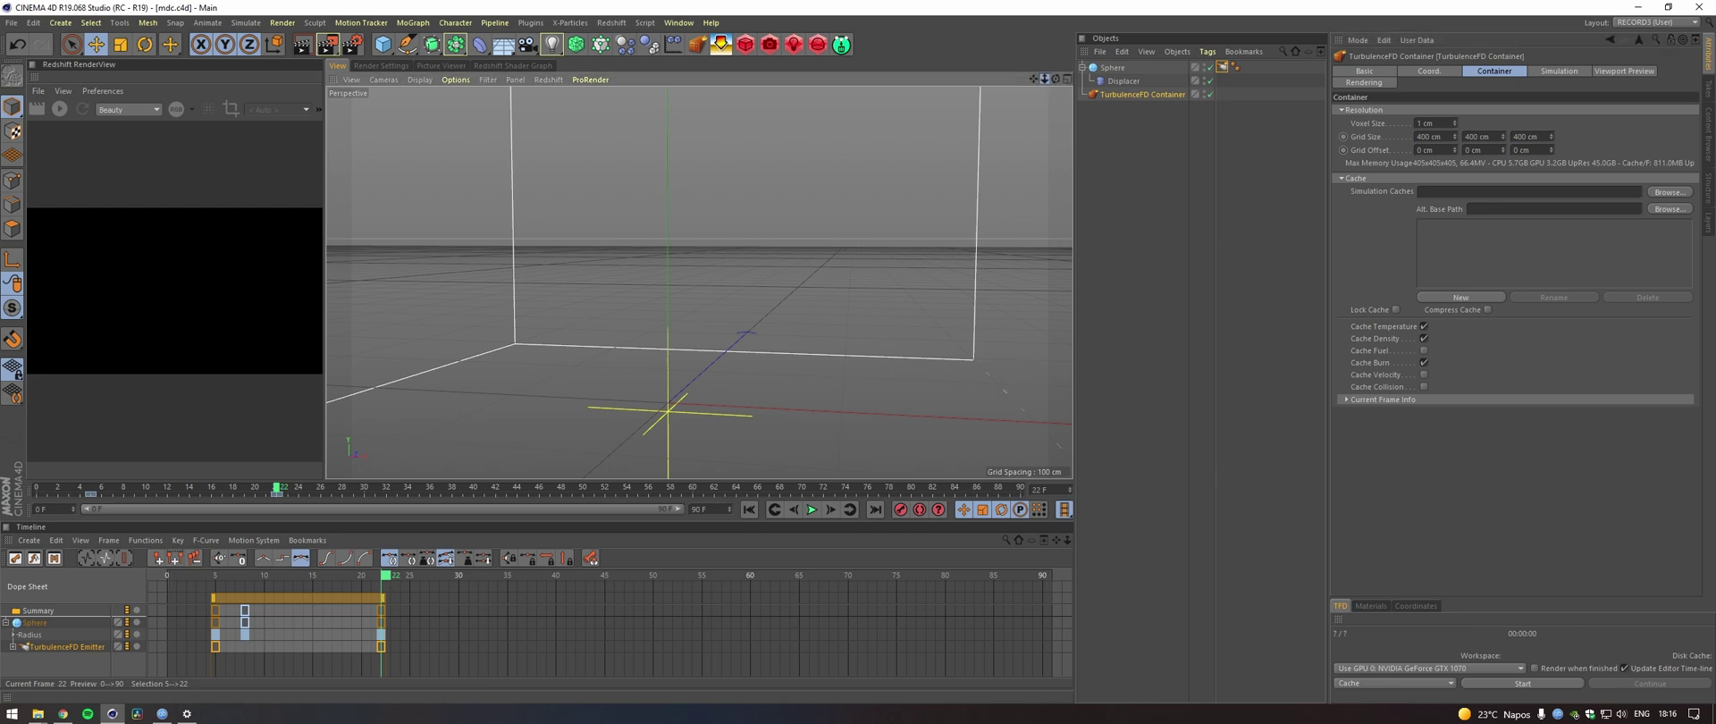
{"action": "scroll", "coordinate": [693, 277], "scroll_direction": "down", "scroll_amount": 1}
{"action": "left_click", "coordinate": [1623, 668]}
{"action": "key", "text": "ctrl+s"}
{"action": "left_click", "coordinate": [1522, 683]}
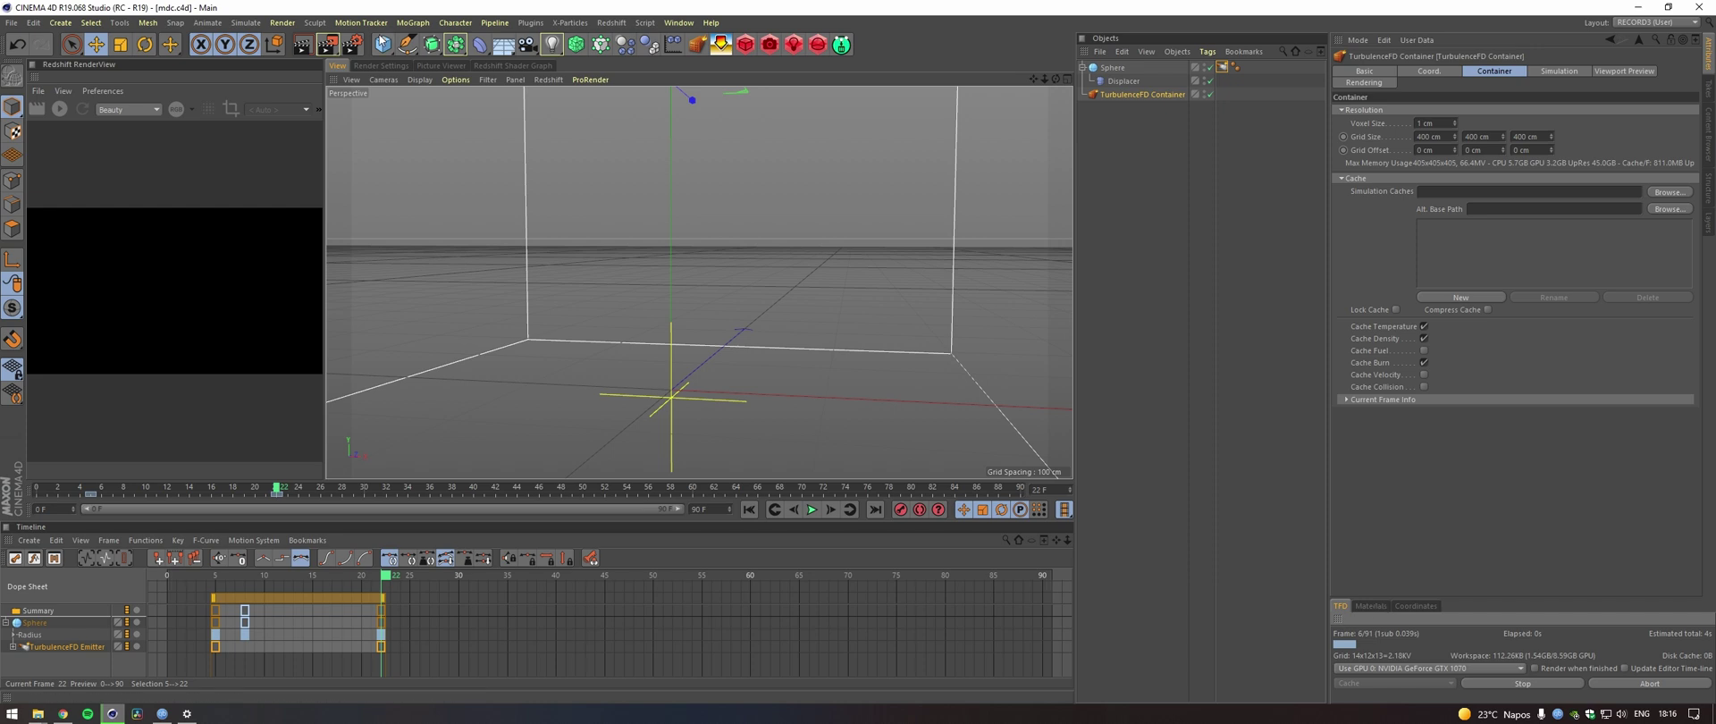
Create a new Redshift RS Volume material.
{"action": "left_click", "coordinate": [1370, 605]}
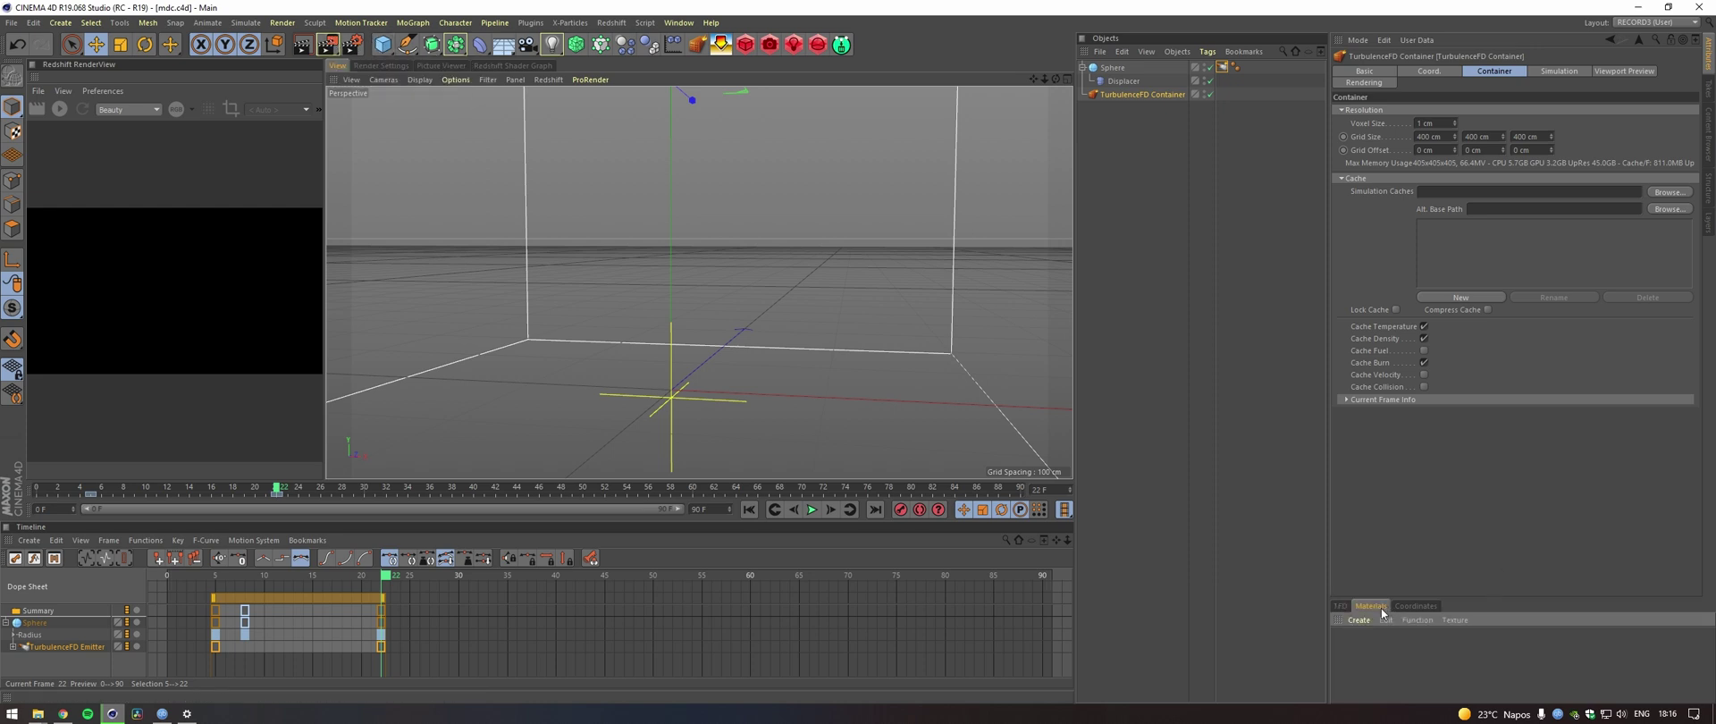
{"action": "left_click", "coordinate": [1371, 618]}
{"action": "mouse_move", "coordinate": [1380, 523]}
{"action": "mouse_move", "coordinate": [1521, 524]}
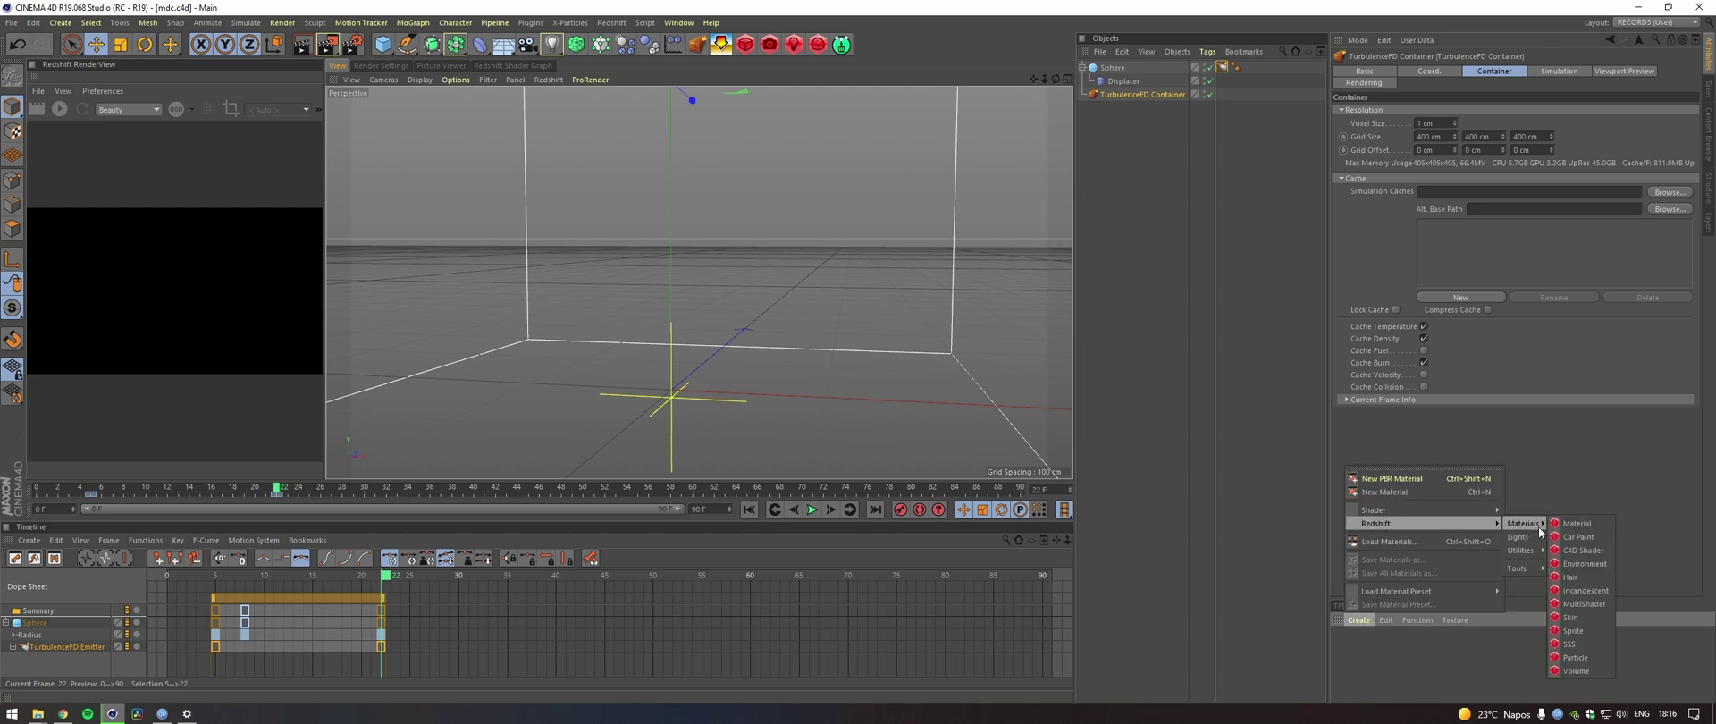
{"action": "left_click", "coordinate": [1576, 670]}
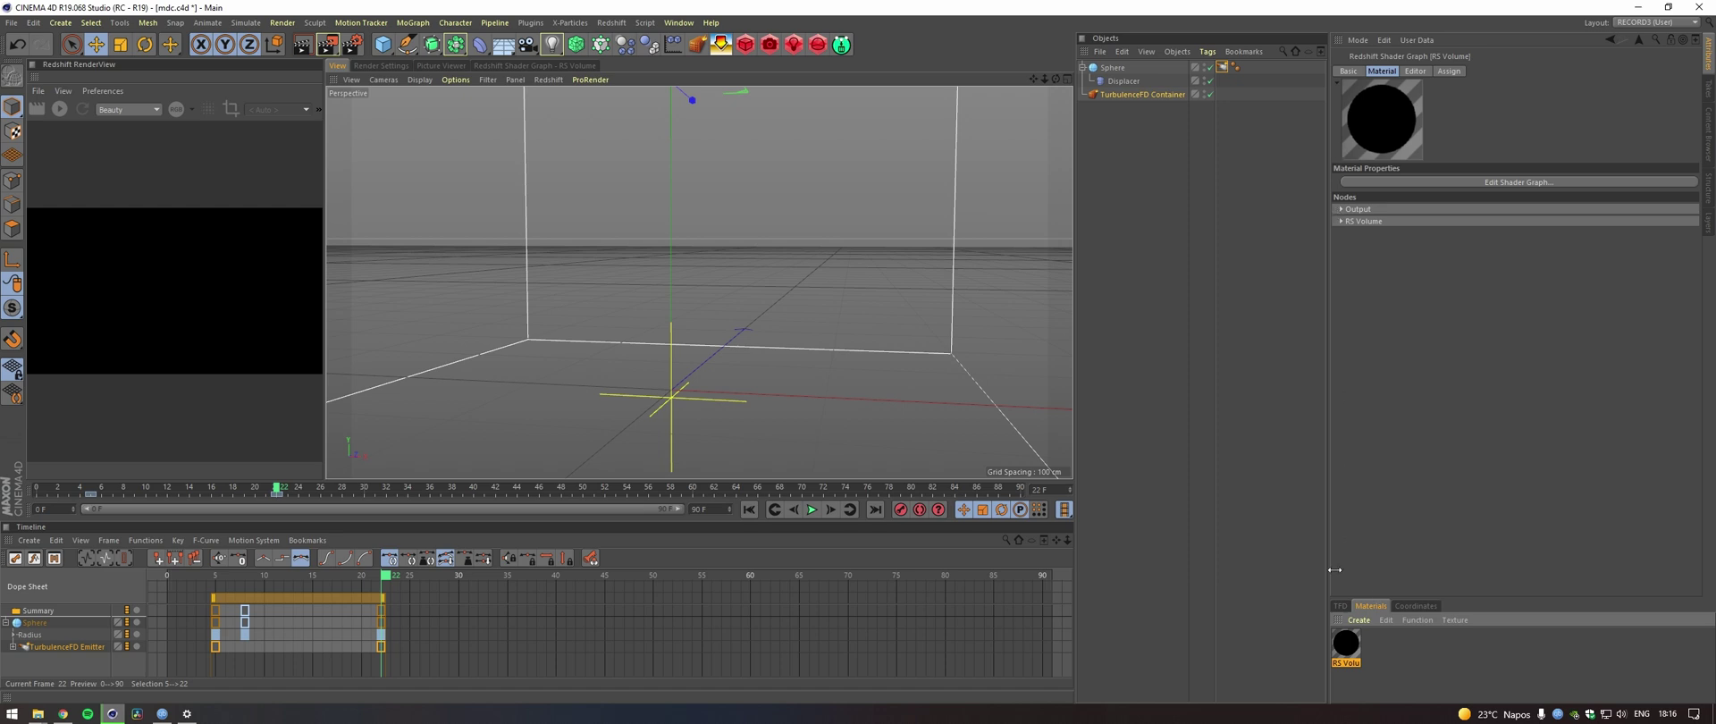
In its Shader Graph, set Scatter Channel to density and Emission Channel to temperature.
{"action": "double_click", "coordinate": [1349, 645]}
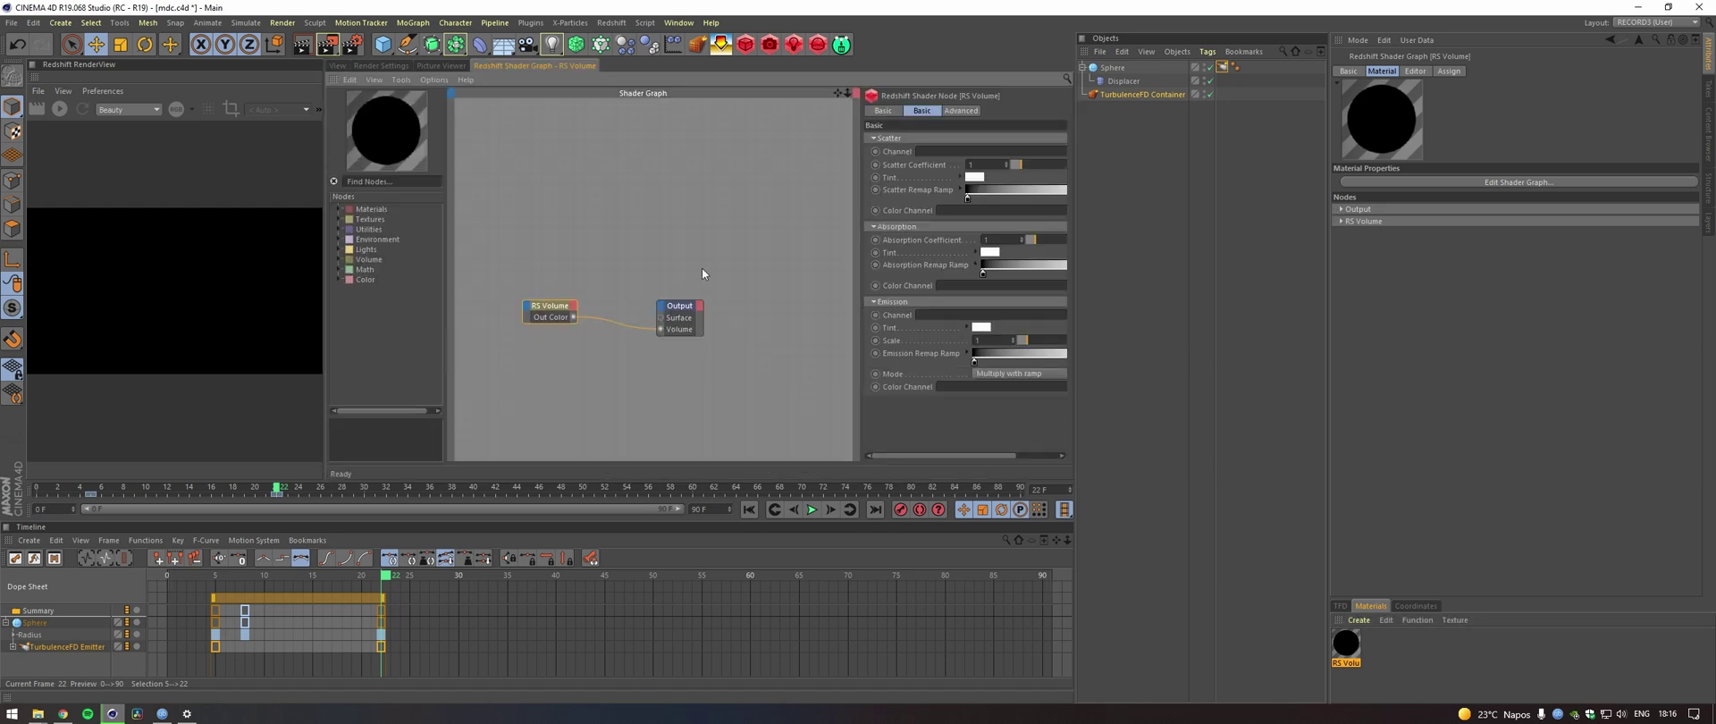
{"action": "left_click", "coordinate": [961, 152]}
{"action": "left_click", "coordinate": [959, 316]}
{"action": "type", "text": "temperature"}
Drag the RS Volume material onto TurbulenceFD Container and reopen the material's properties.
{"action": "left_click", "coordinate": [885, 111]}
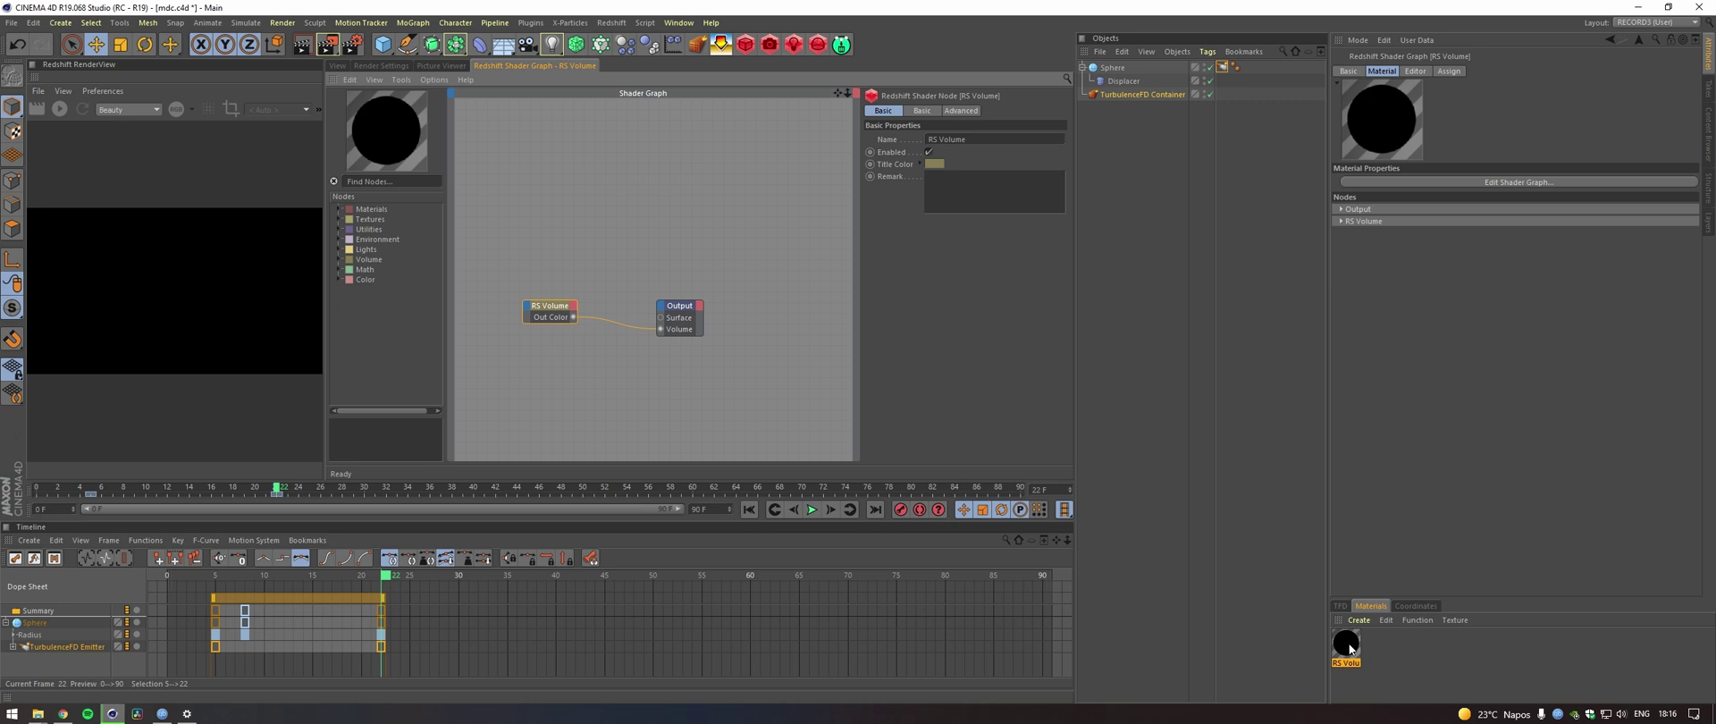
{"action": "left_click_drag", "start_coordinate": [1351, 649], "coordinate": [1152, 152]}
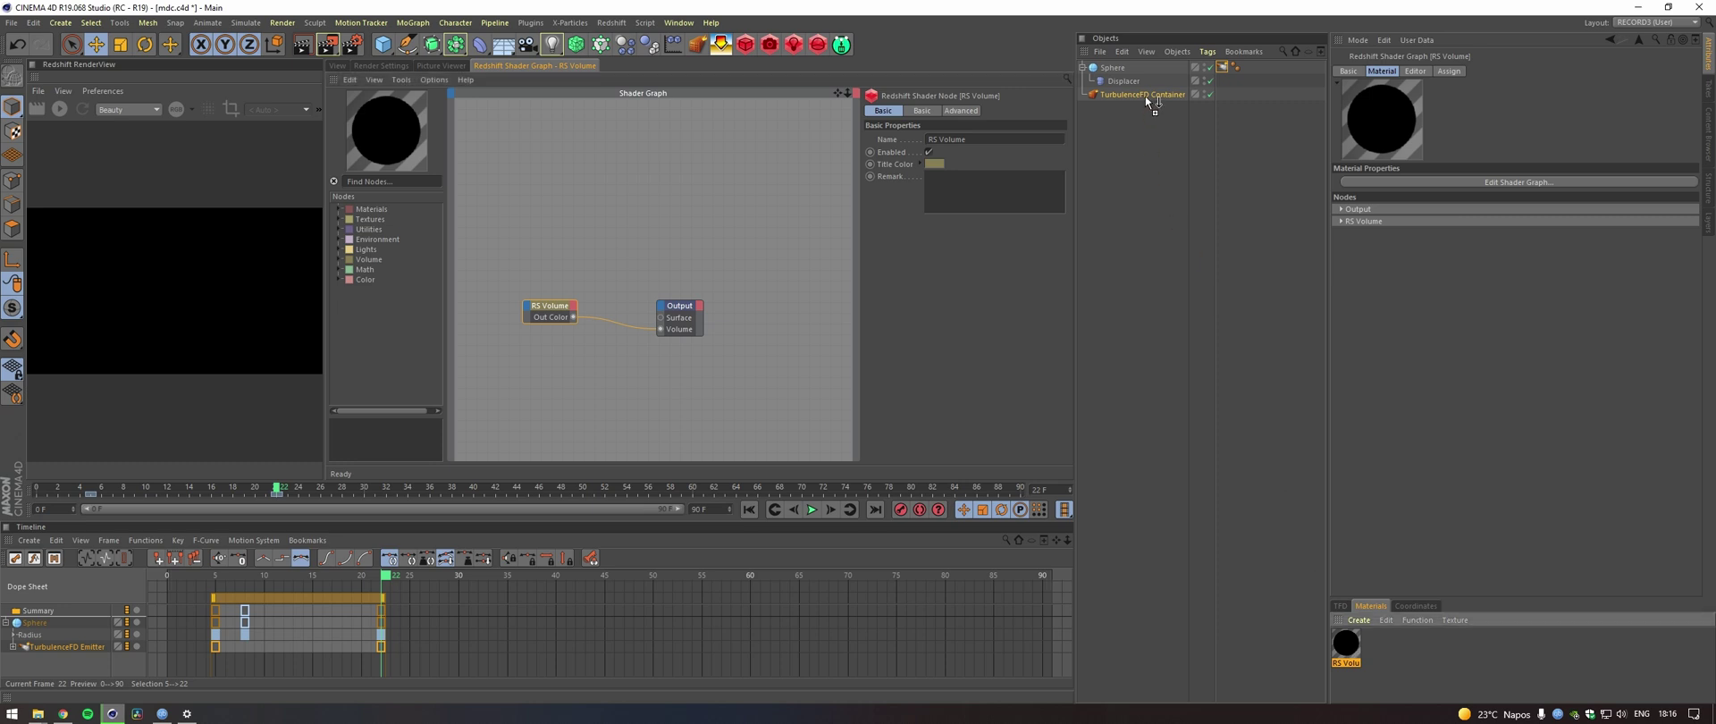
{"action": "left_click_drag", "start_coordinate": [1145, 94], "coordinate": [1144, 94]}
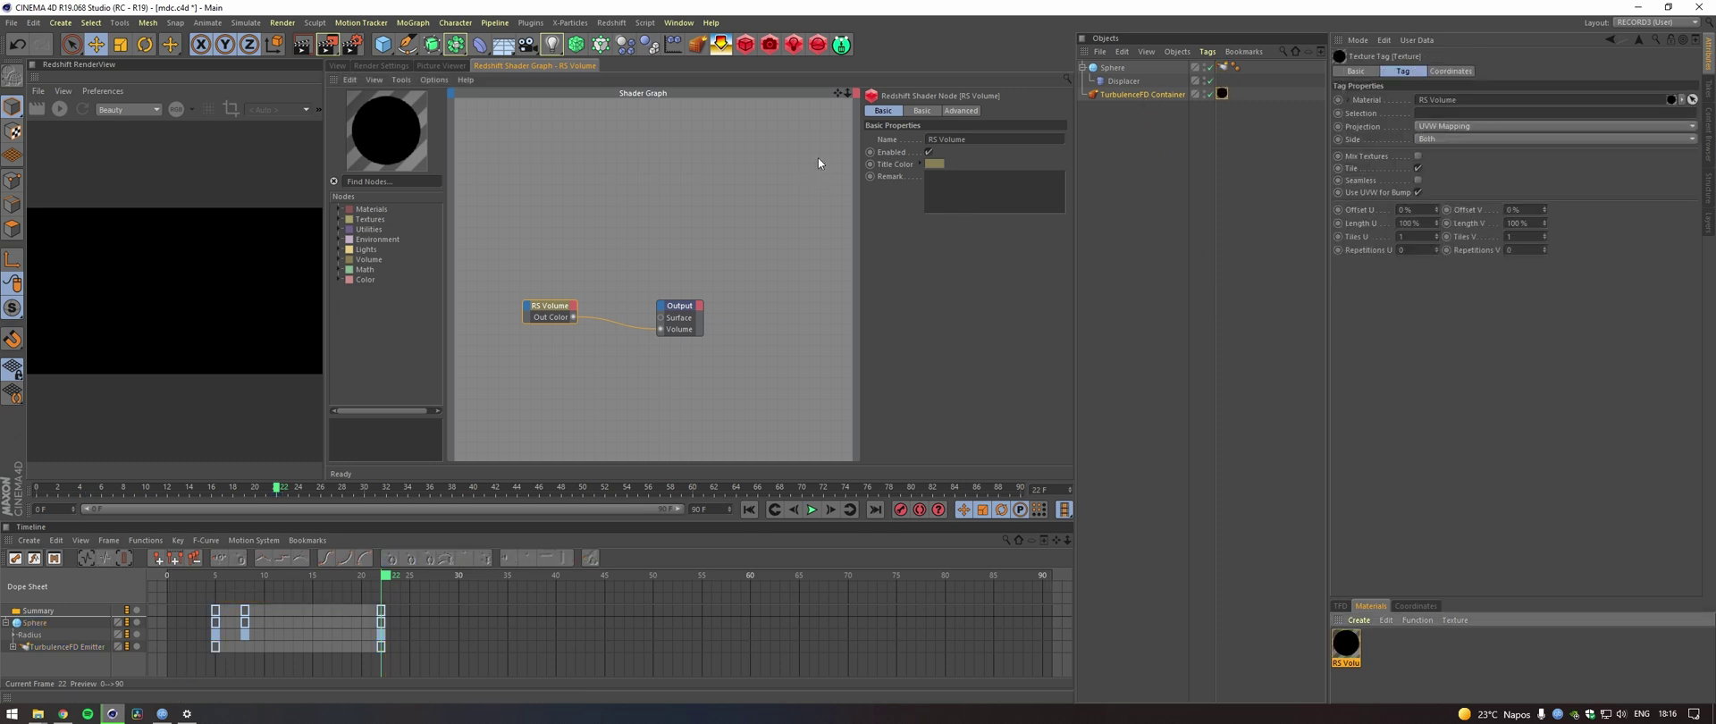
{"action": "left_click", "coordinate": [1346, 607]}
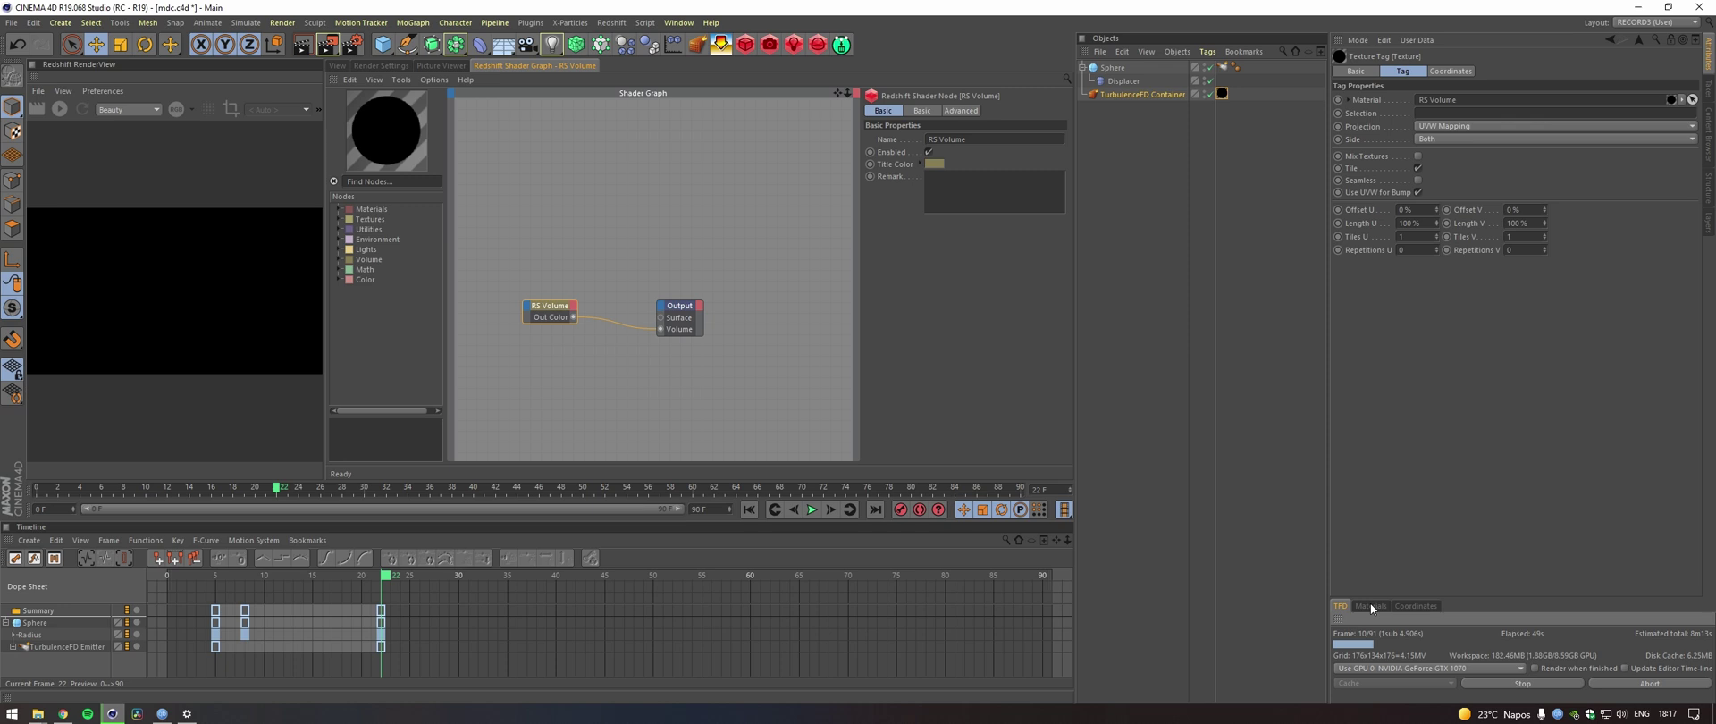
{"action": "left_click", "coordinate": [1370, 607]}
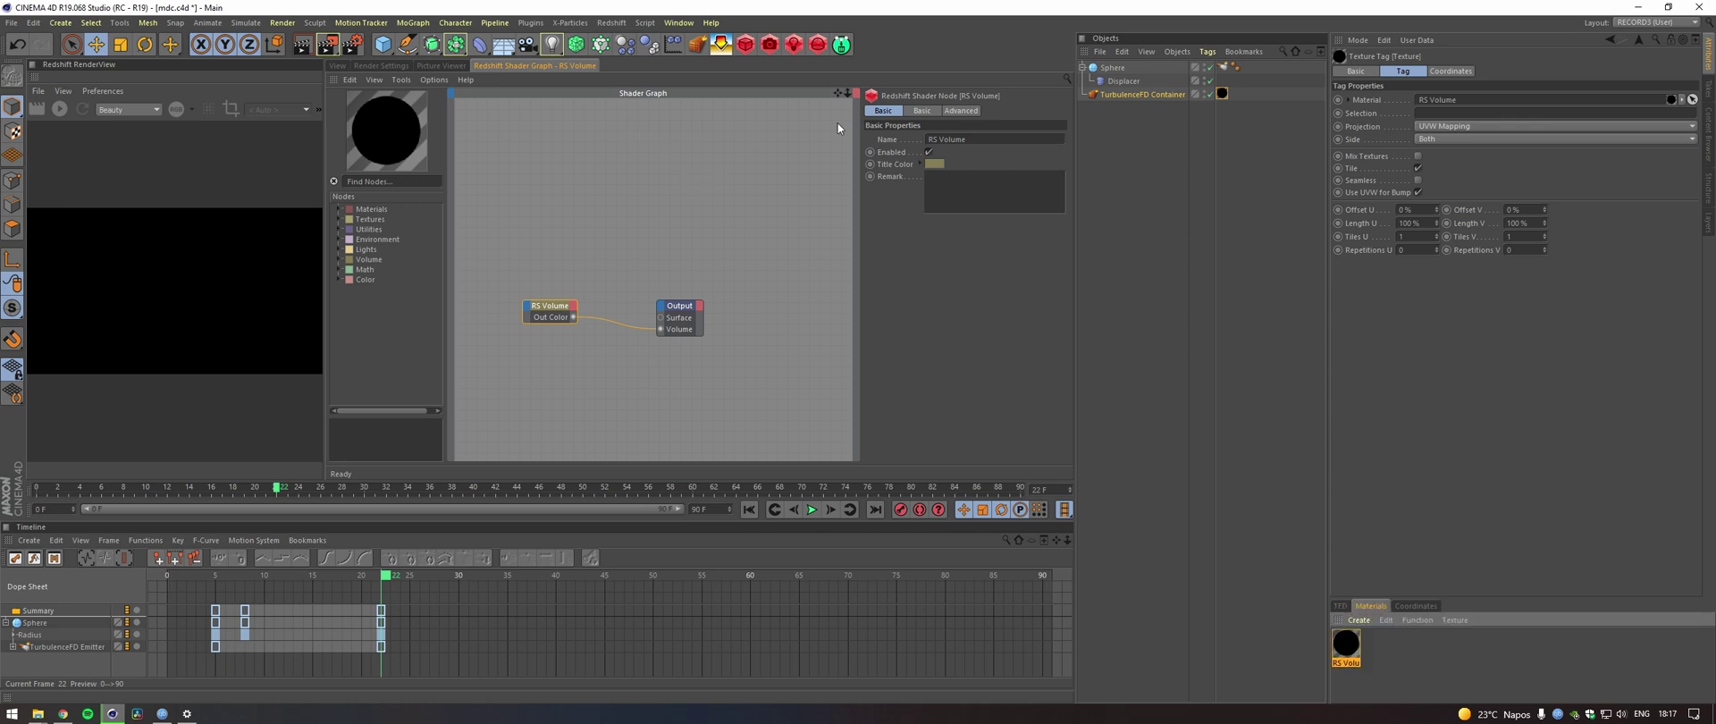
{"action": "double_click", "coordinate": [1222, 94]}
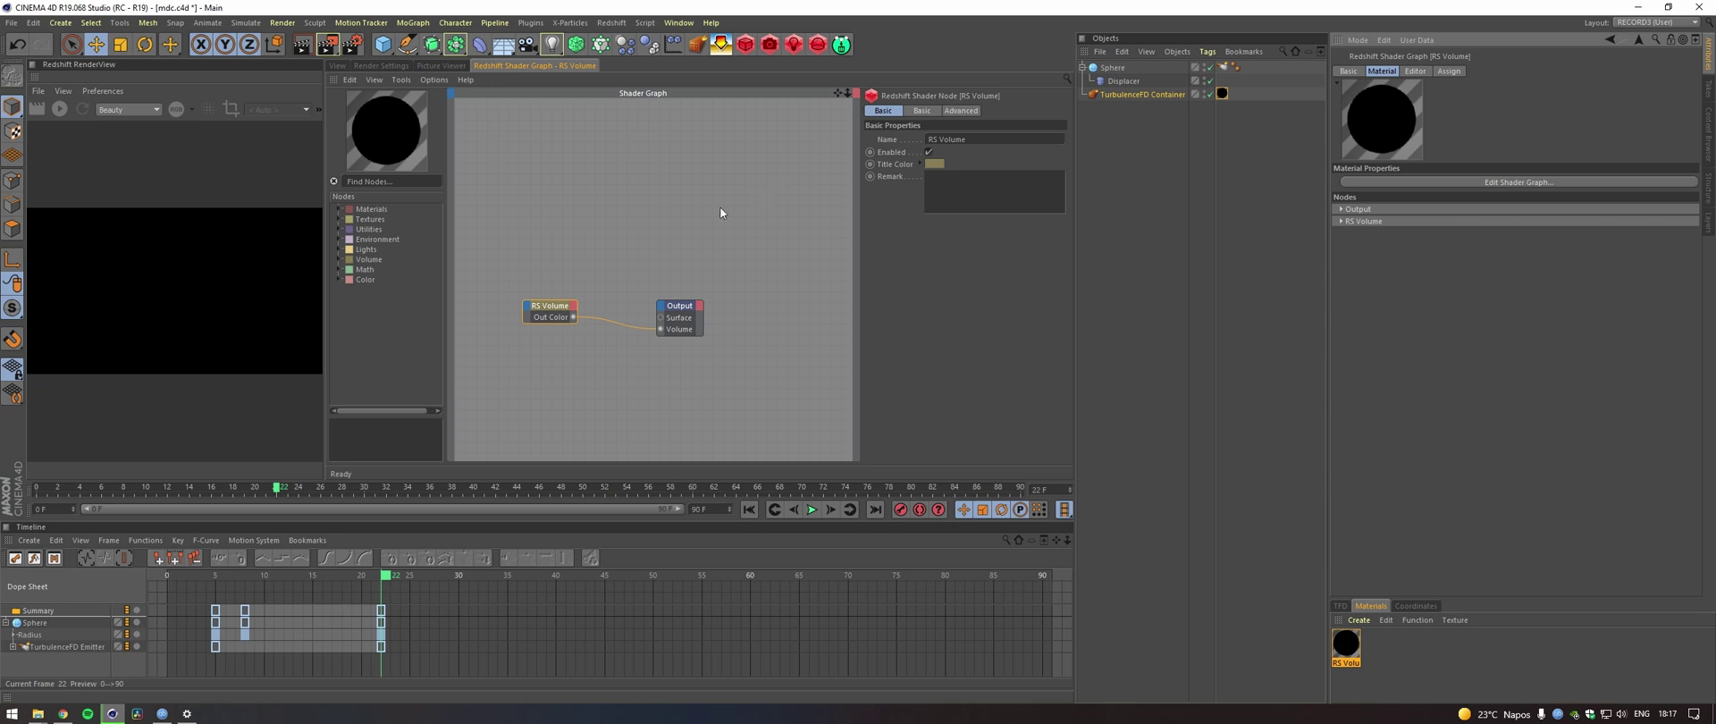
Load the Flame 1 preset into the Emission Remap Ramp and shift one colour knot.
{"action": "left_click", "coordinate": [938, 112]}
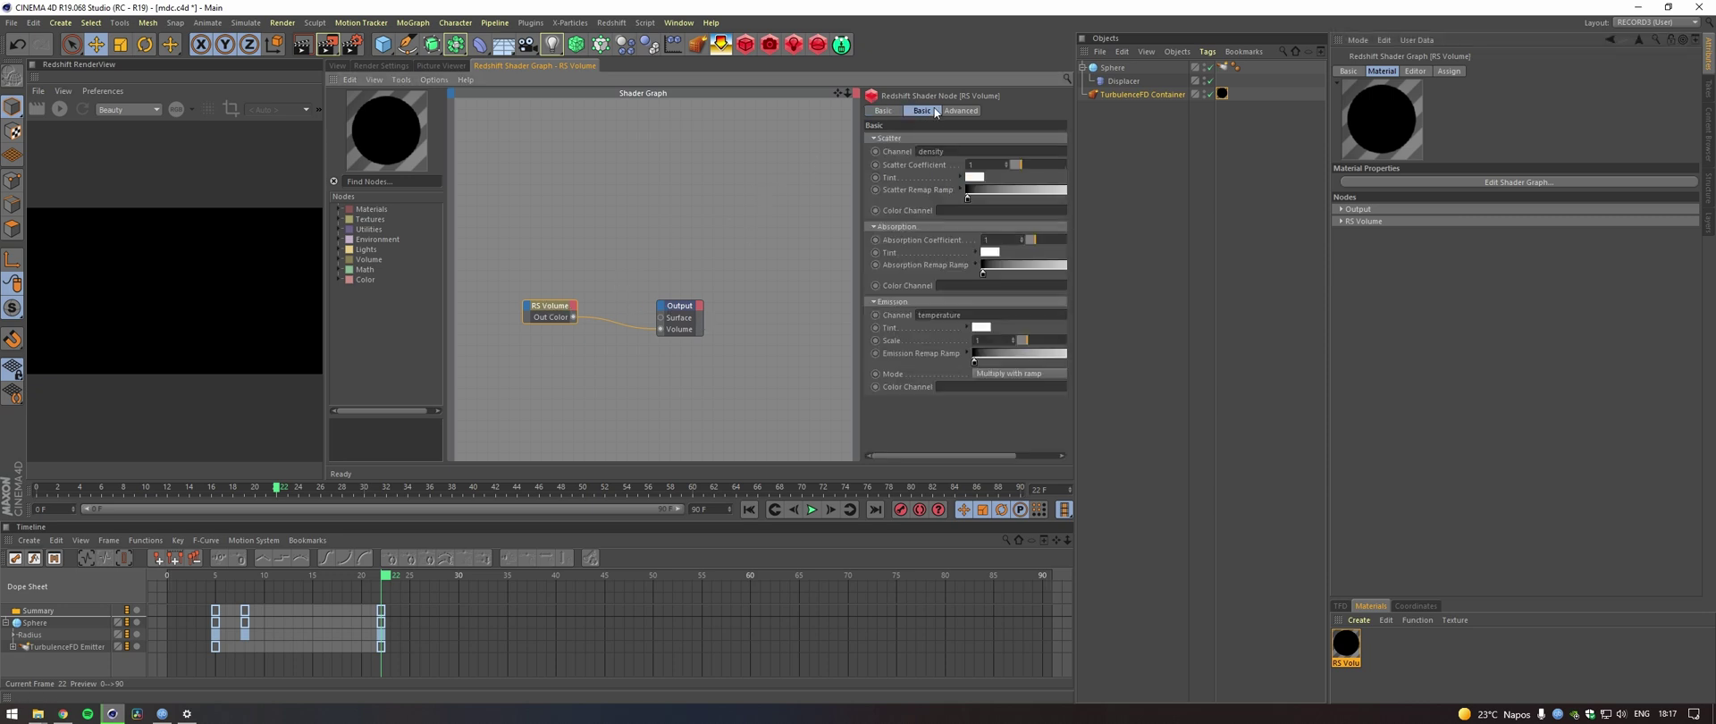
{"action": "left_click_drag", "start_coordinate": [870, 232], "coordinate": [721, 234]}
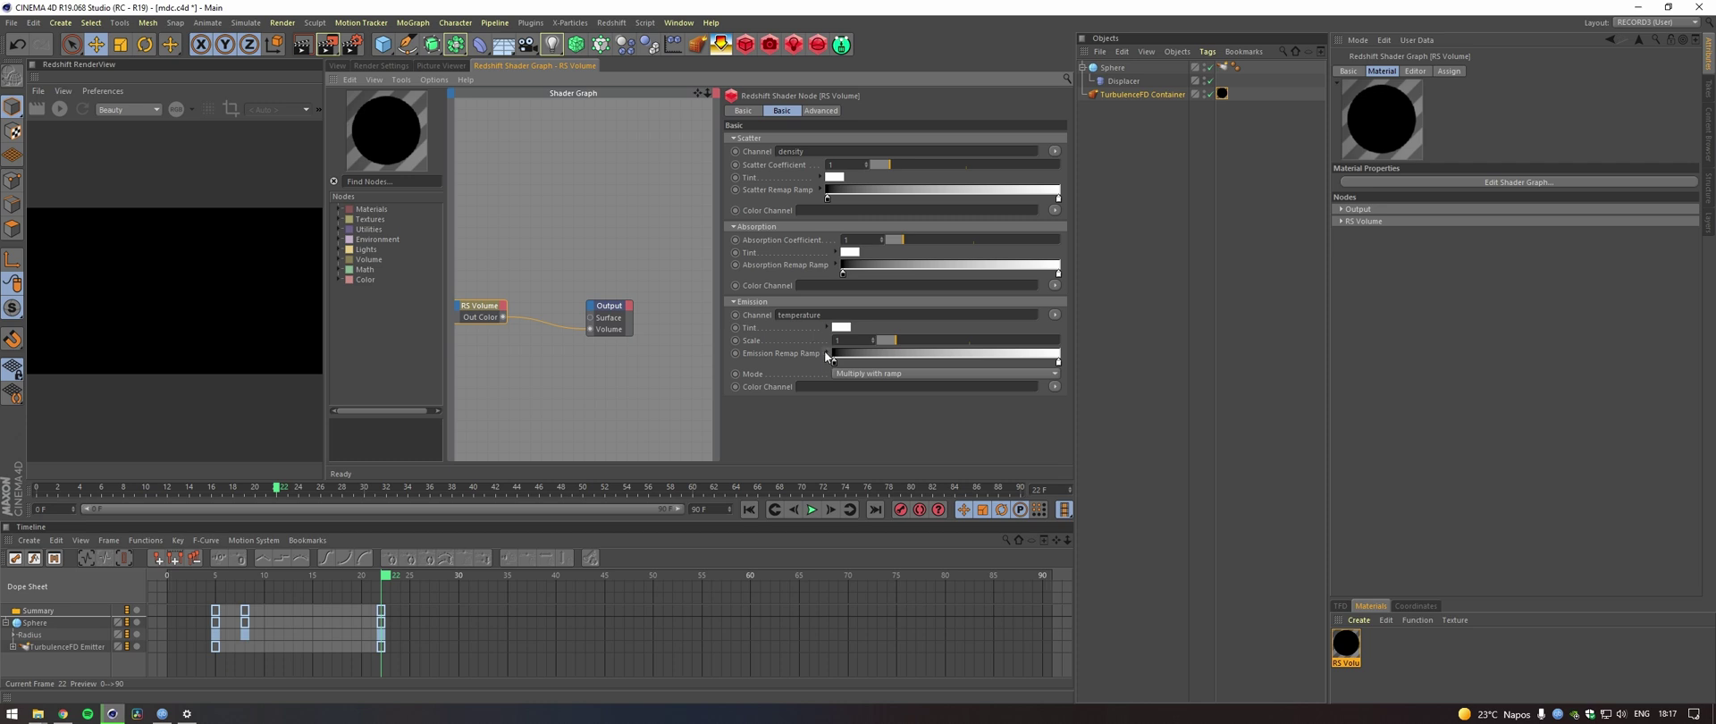
{"action": "left_click", "coordinate": [829, 354]}
{"action": "scroll", "coordinate": [794, 367], "scroll_direction": "down", "scroll_amount": 3}
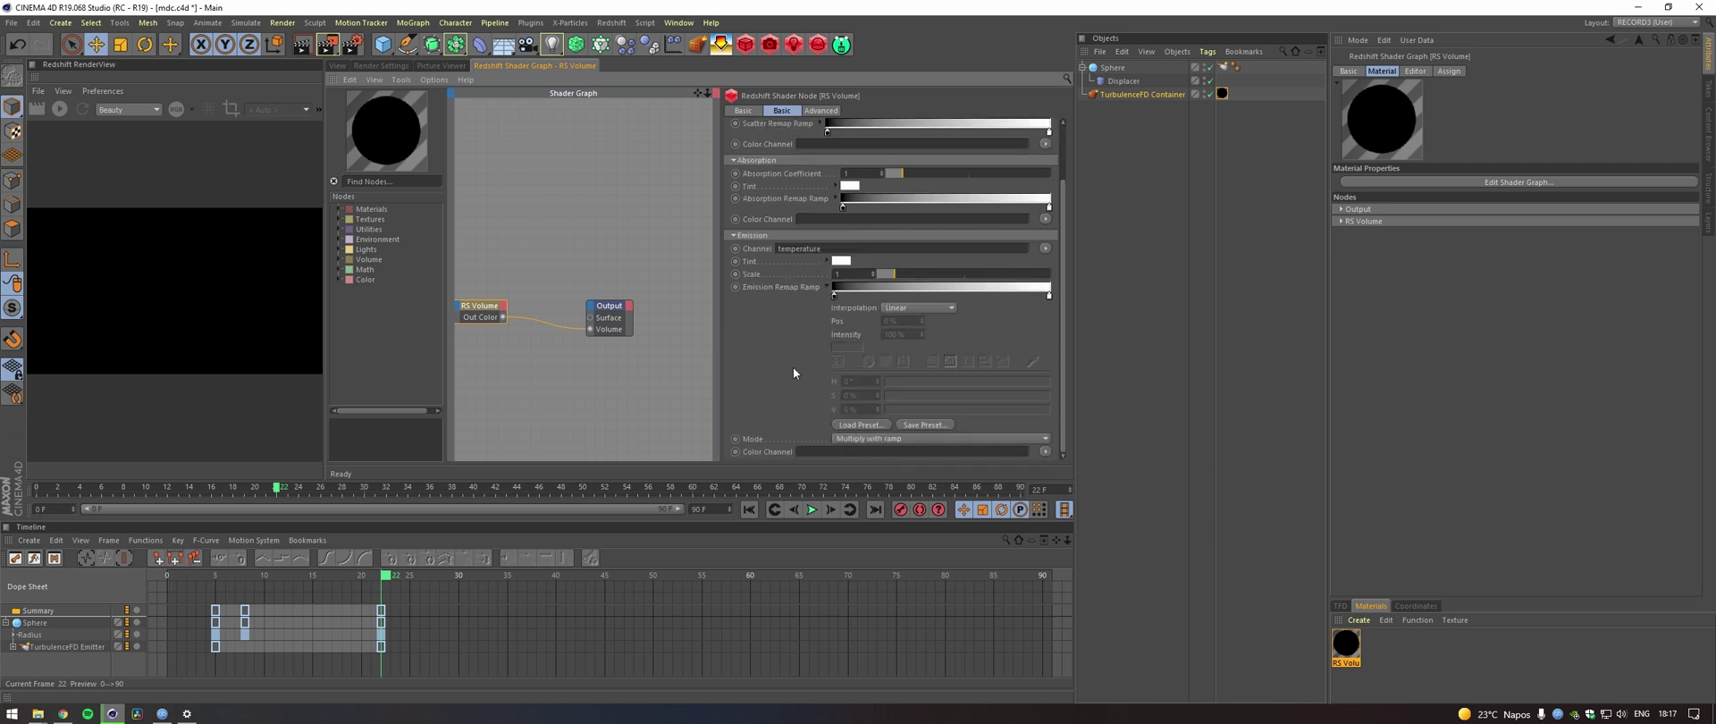
{"action": "left_click", "coordinate": [860, 425]}
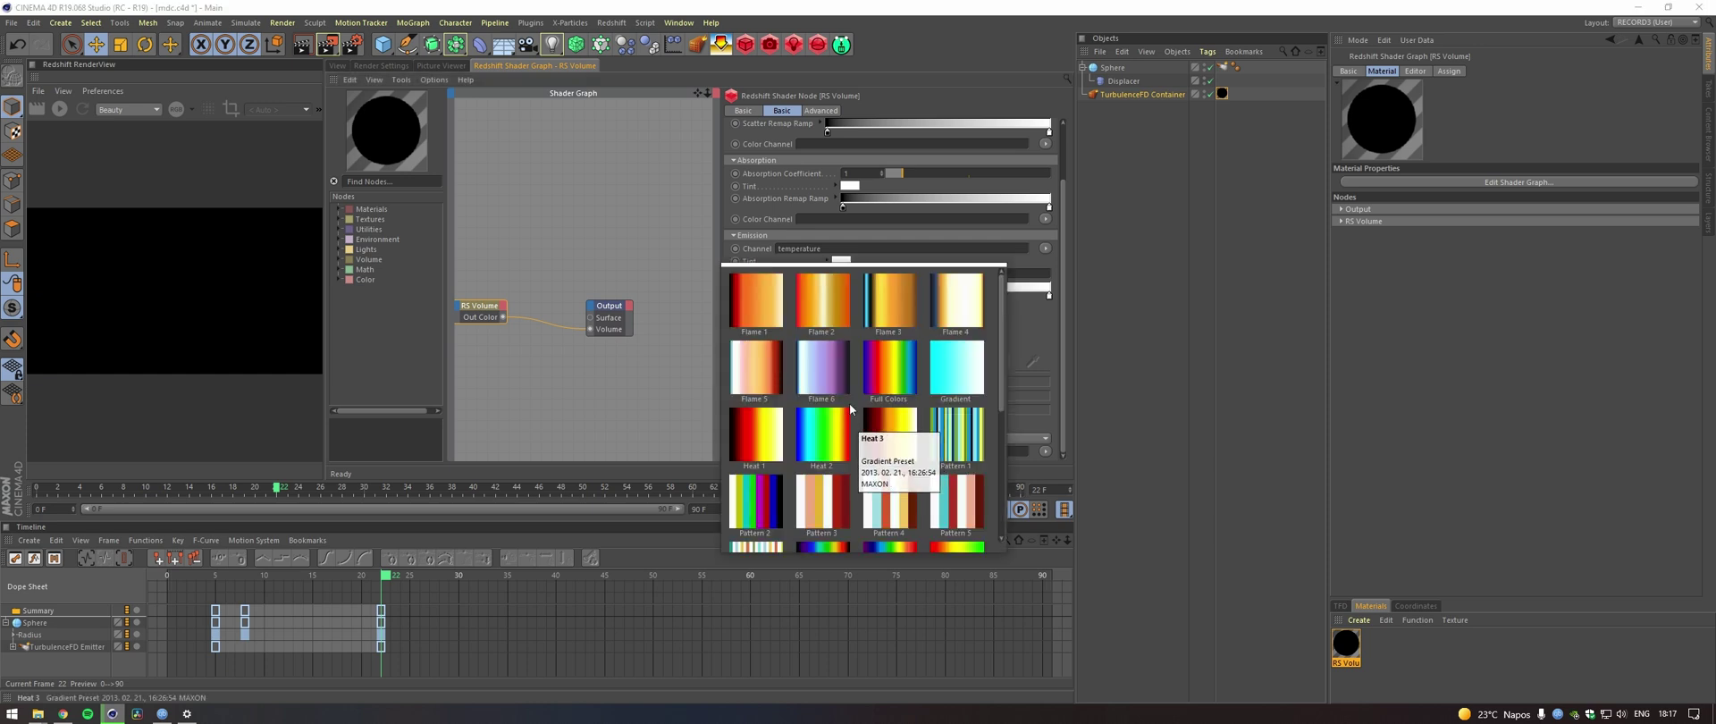
{"action": "left_click", "coordinate": [776, 307]}
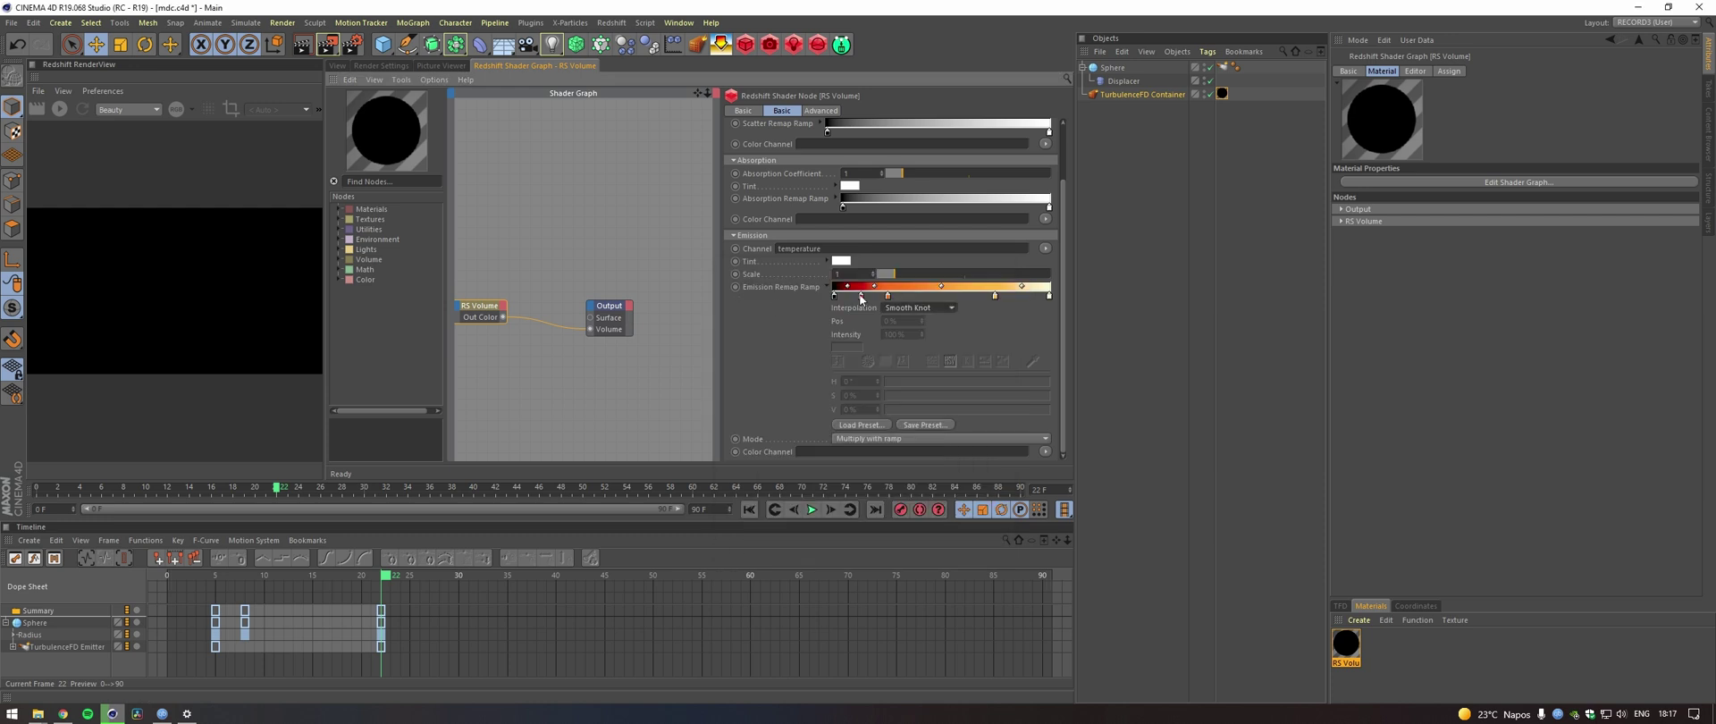
{"action": "left_click_drag", "start_coordinate": [861, 298], "coordinate": [878, 293]}
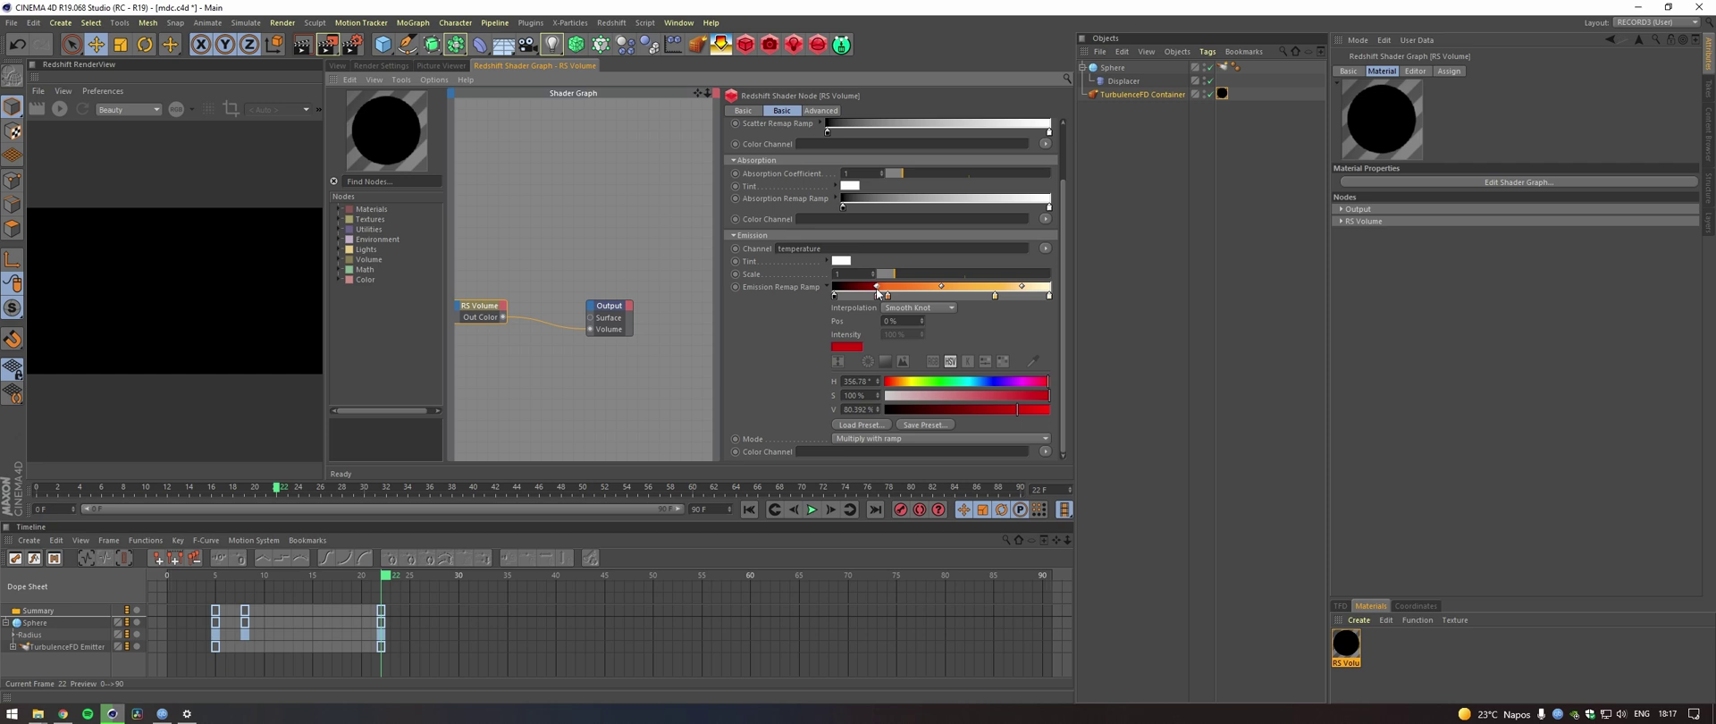
Set Redshift as the renderer in Render Settings.
{"action": "left_click", "coordinate": [344, 65]}
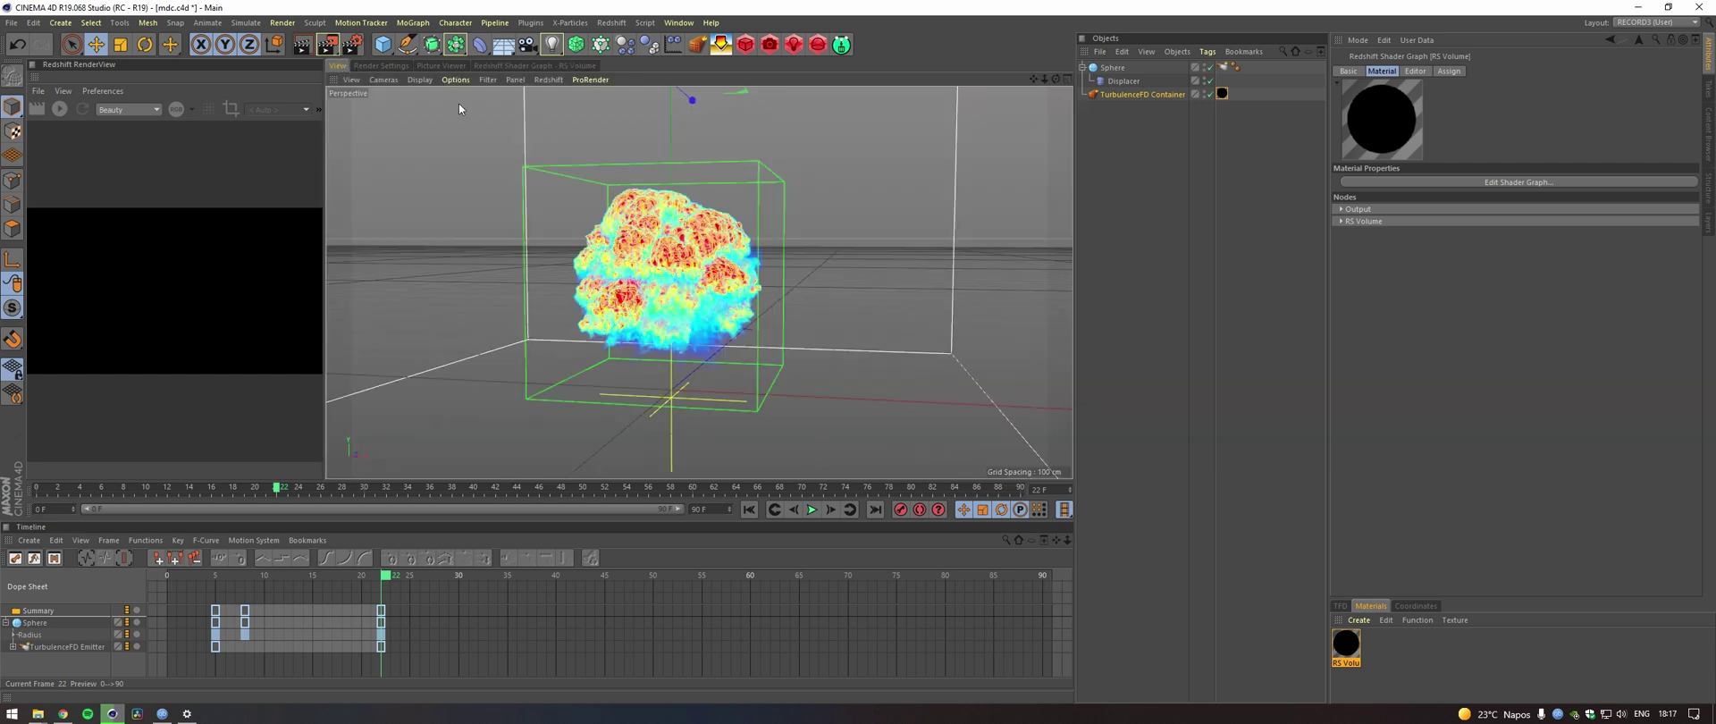
{"action": "left_click", "coordinate": [1340, 606]}
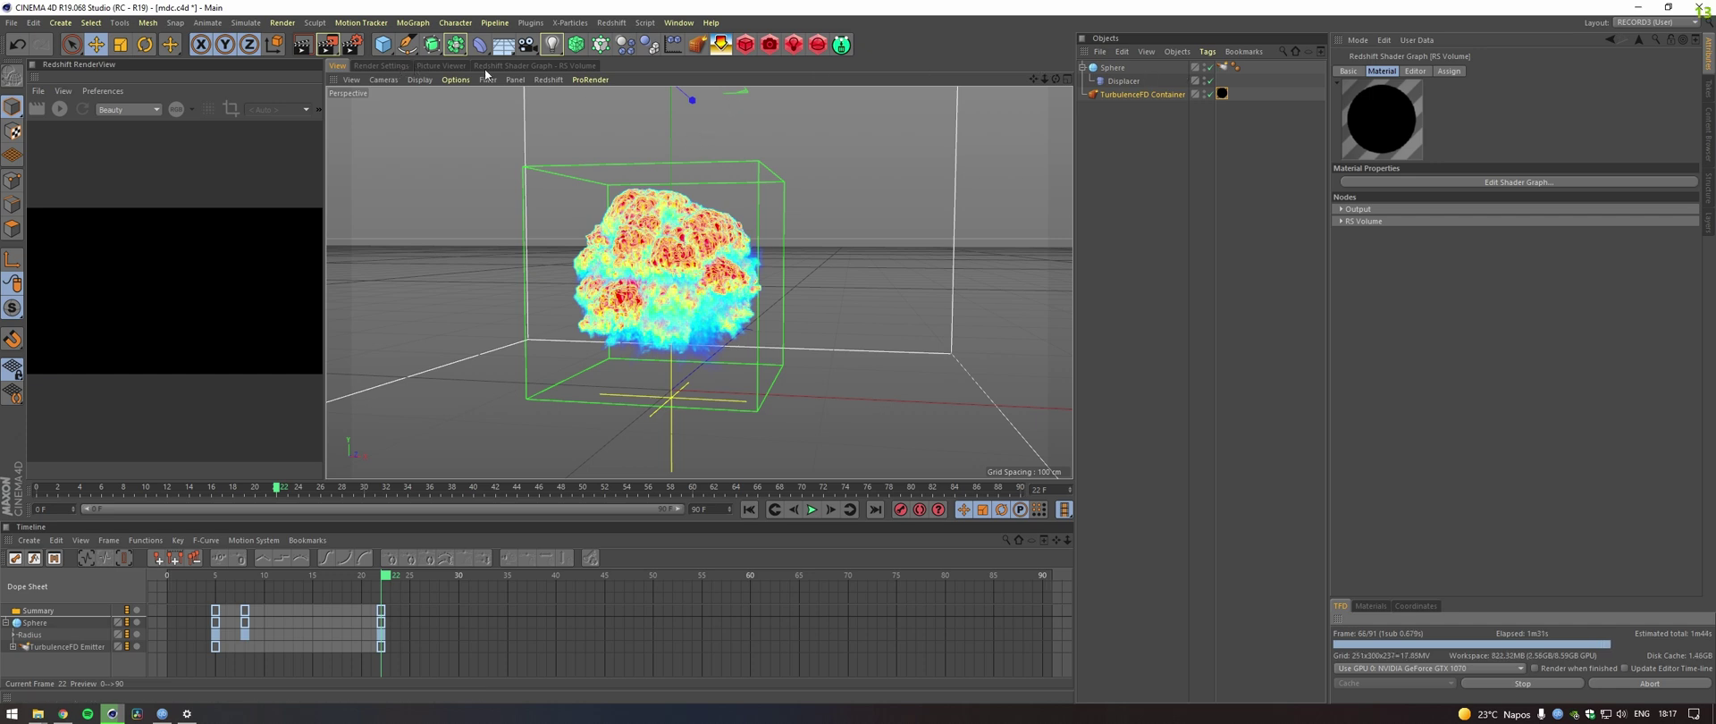
{"action": "left_click", "coordinate": [407, 66]}
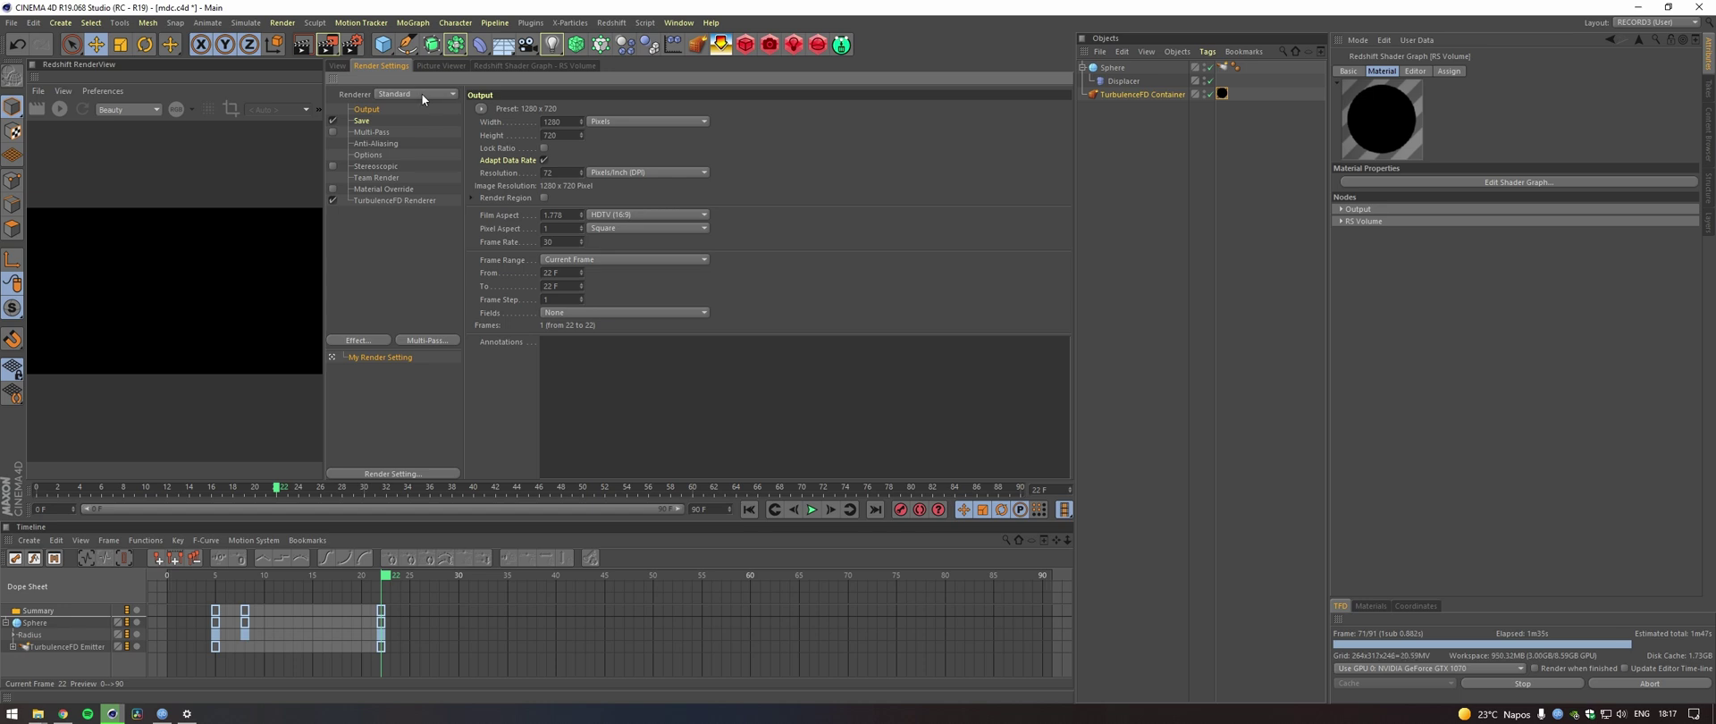
{"action": "left_click", "coordinate": [421, 93]}
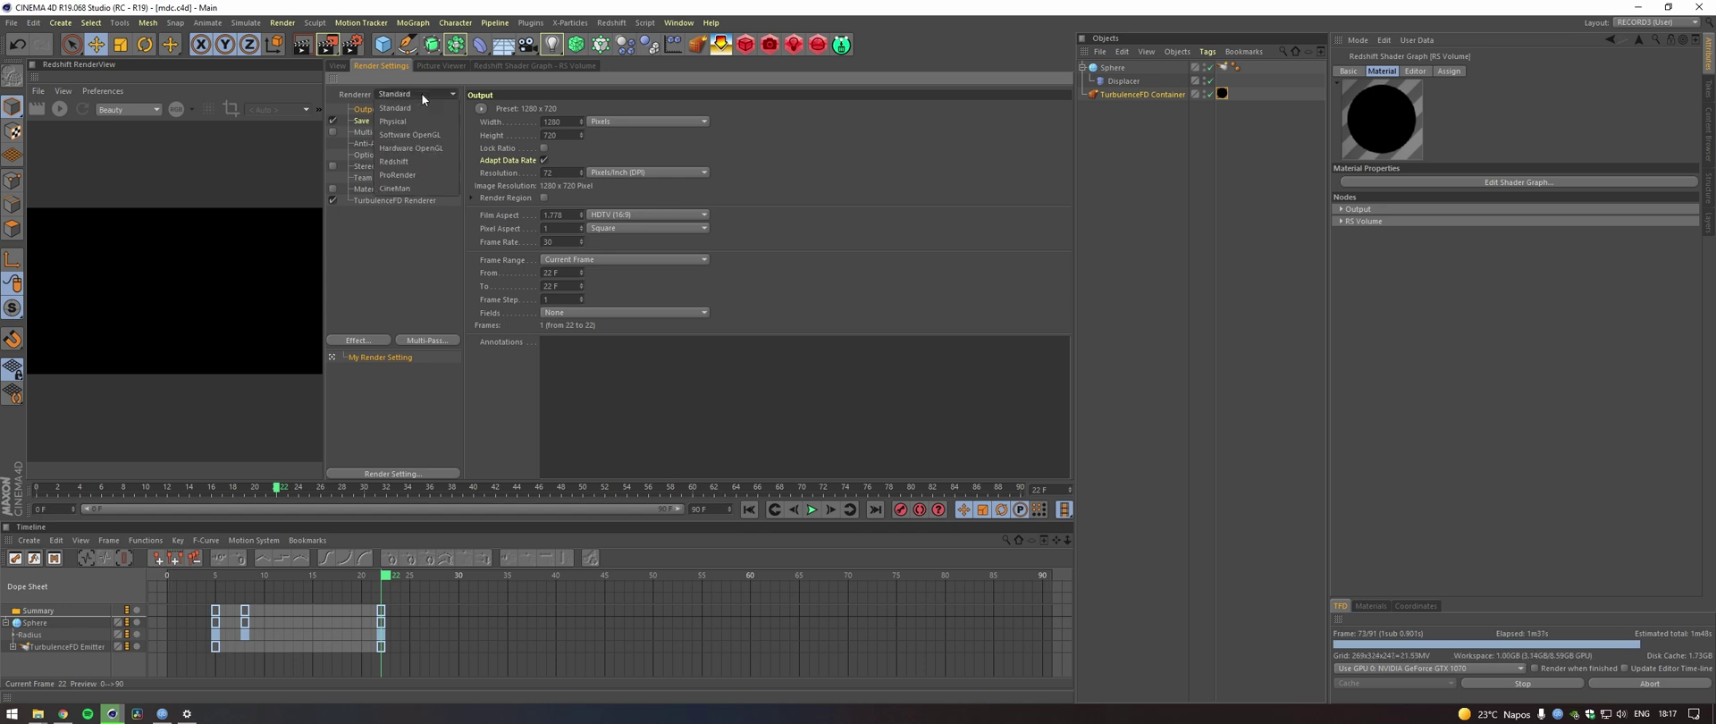
{"action": "left_click", "coordinate": [393, 161]}
{"action": "left_click", "coordinate": [363, 132]}
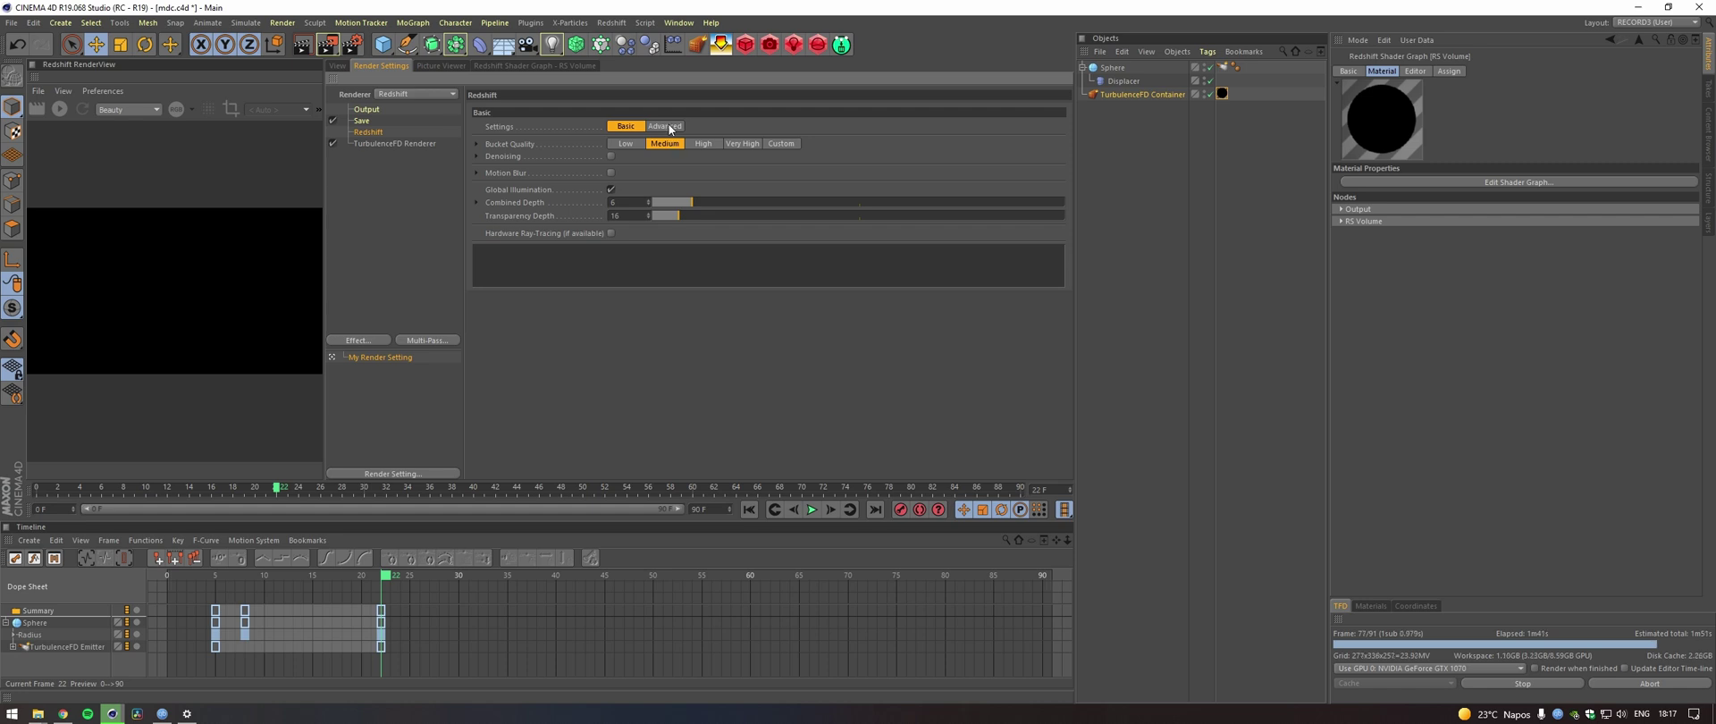
In Advanced settings, turn off Automatic Sampling so samples run 4 to 16.
{"action": "left_click", "coordinate": [669, 127]}
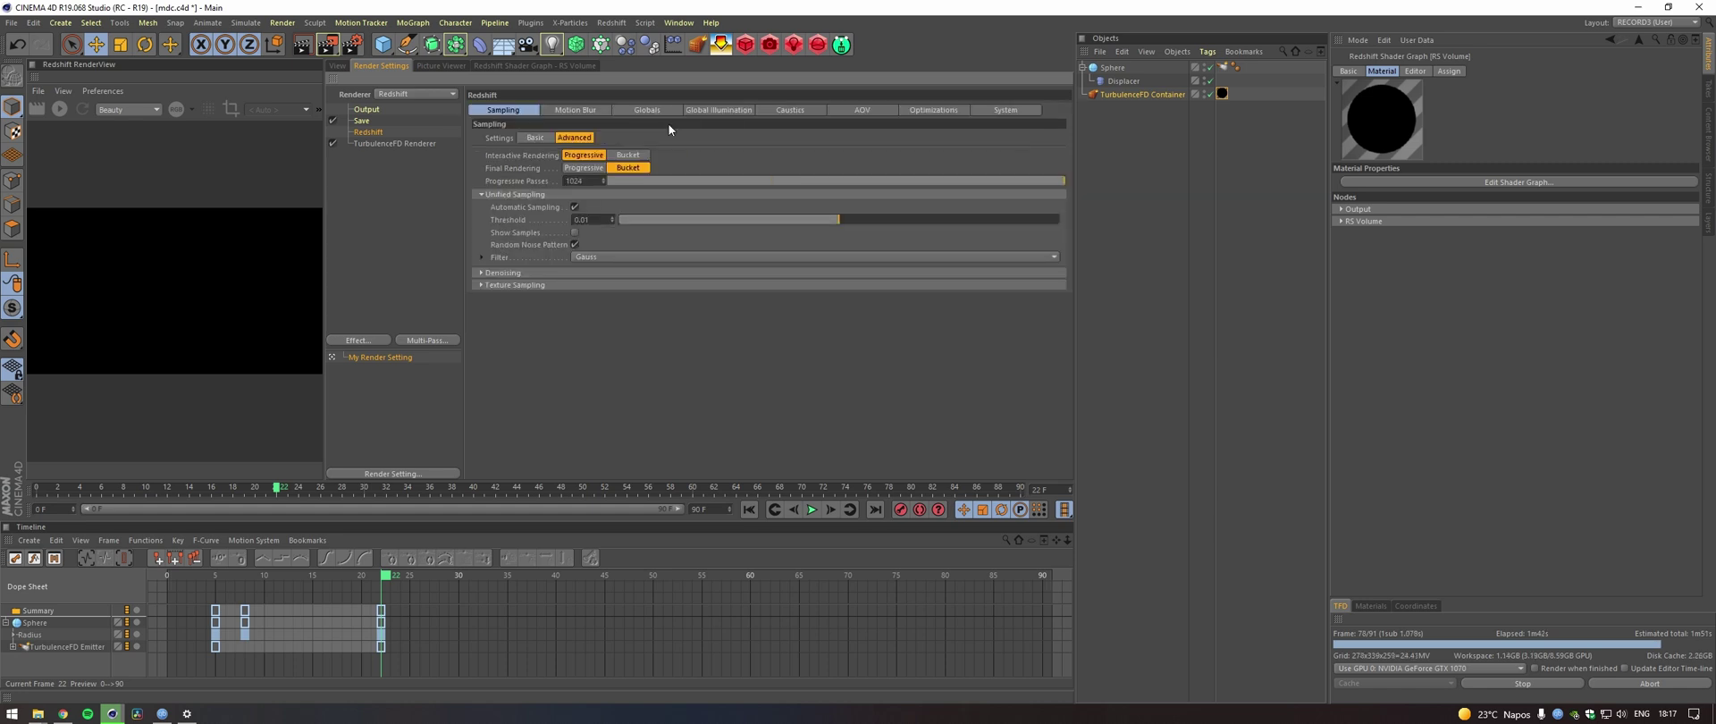
{"action": "left_click", "coordinate": [483, 273]}
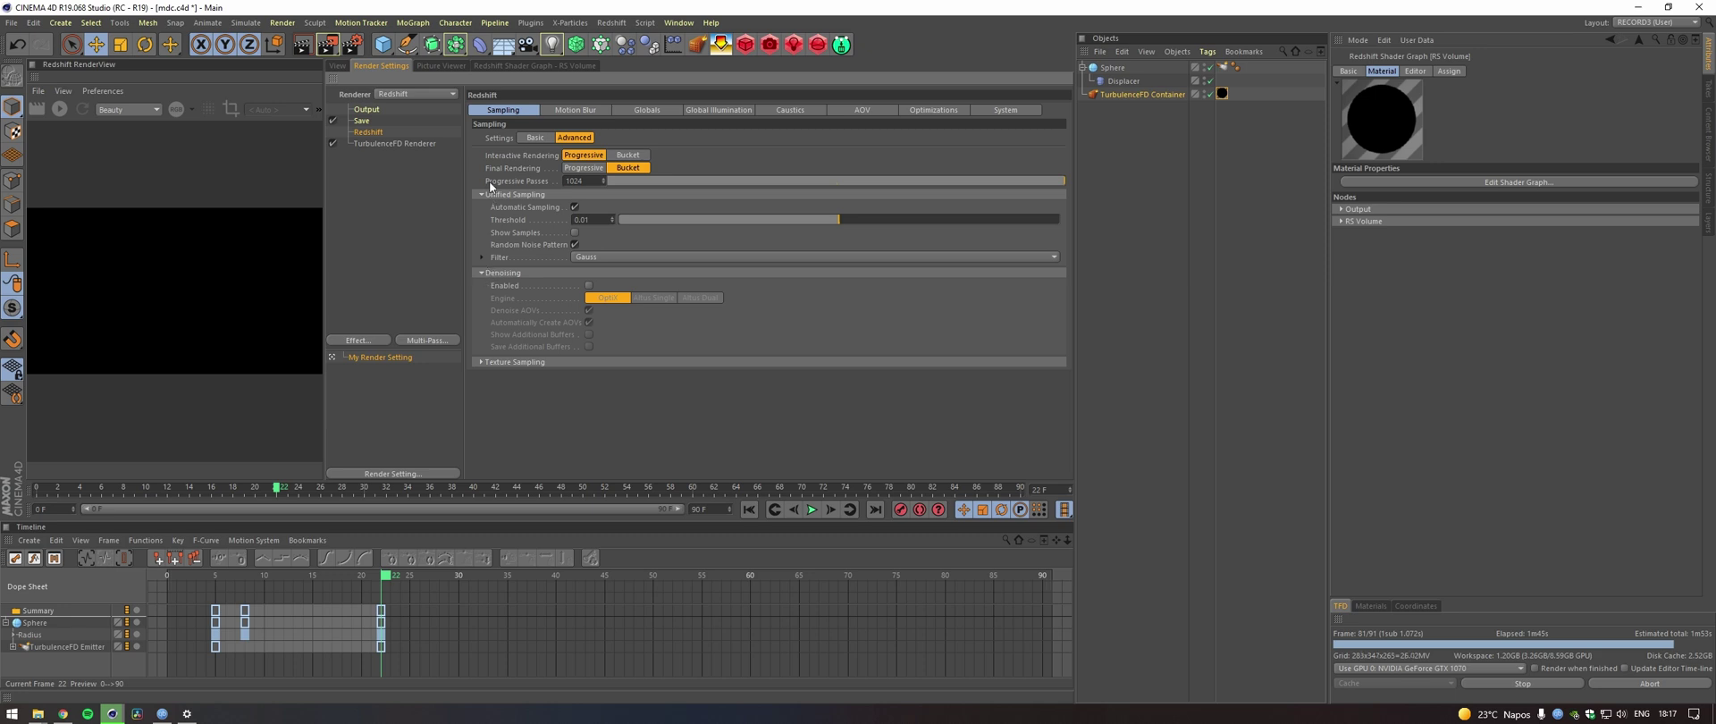
{"action": "left_click", "coordinate": [574, 207]}
{"action": "left_click", "coordinate": [574, 208]}
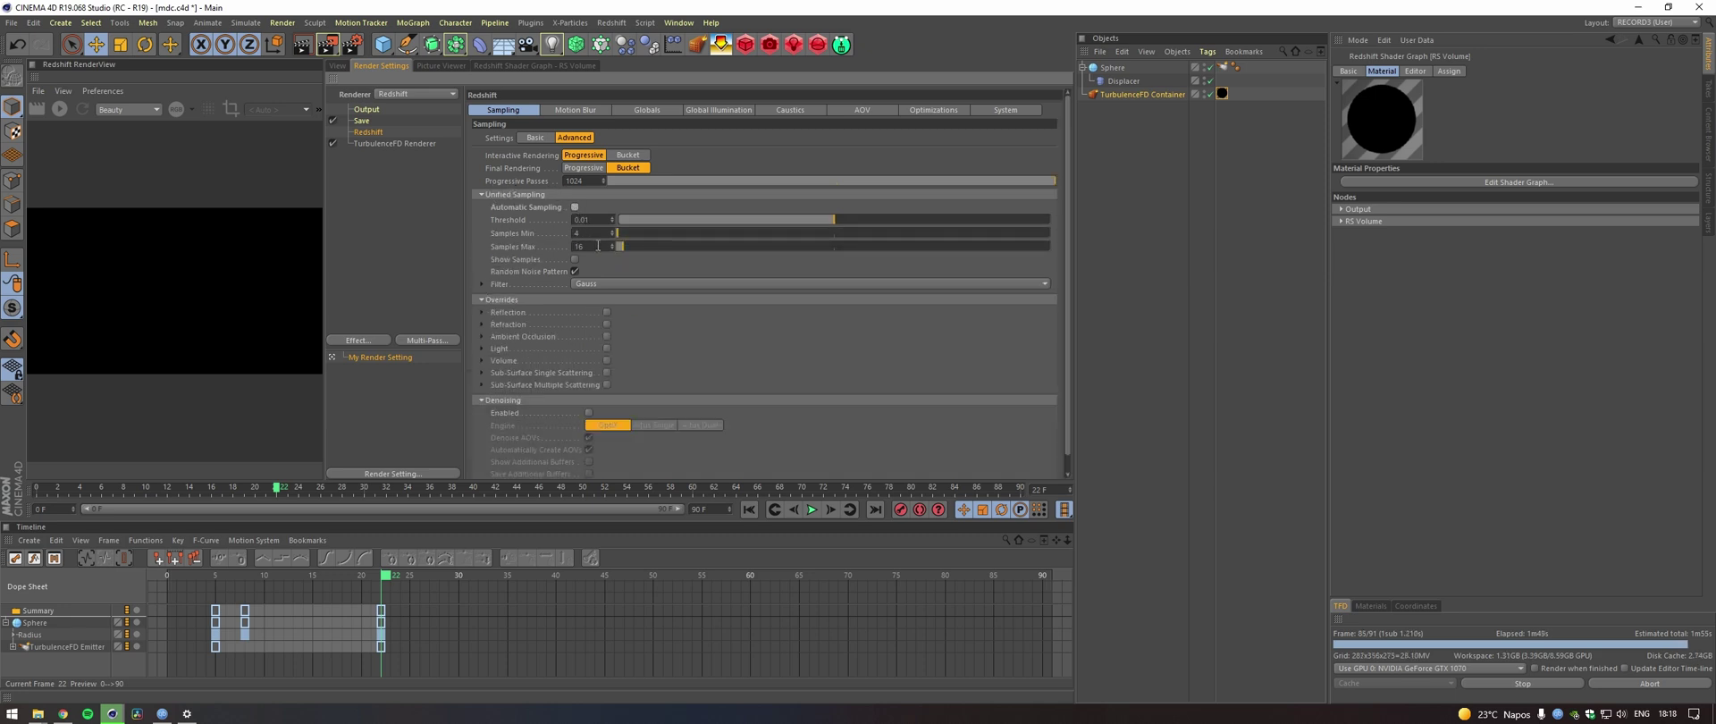
{"action": "left_click", "coordinate": [481, 283]}
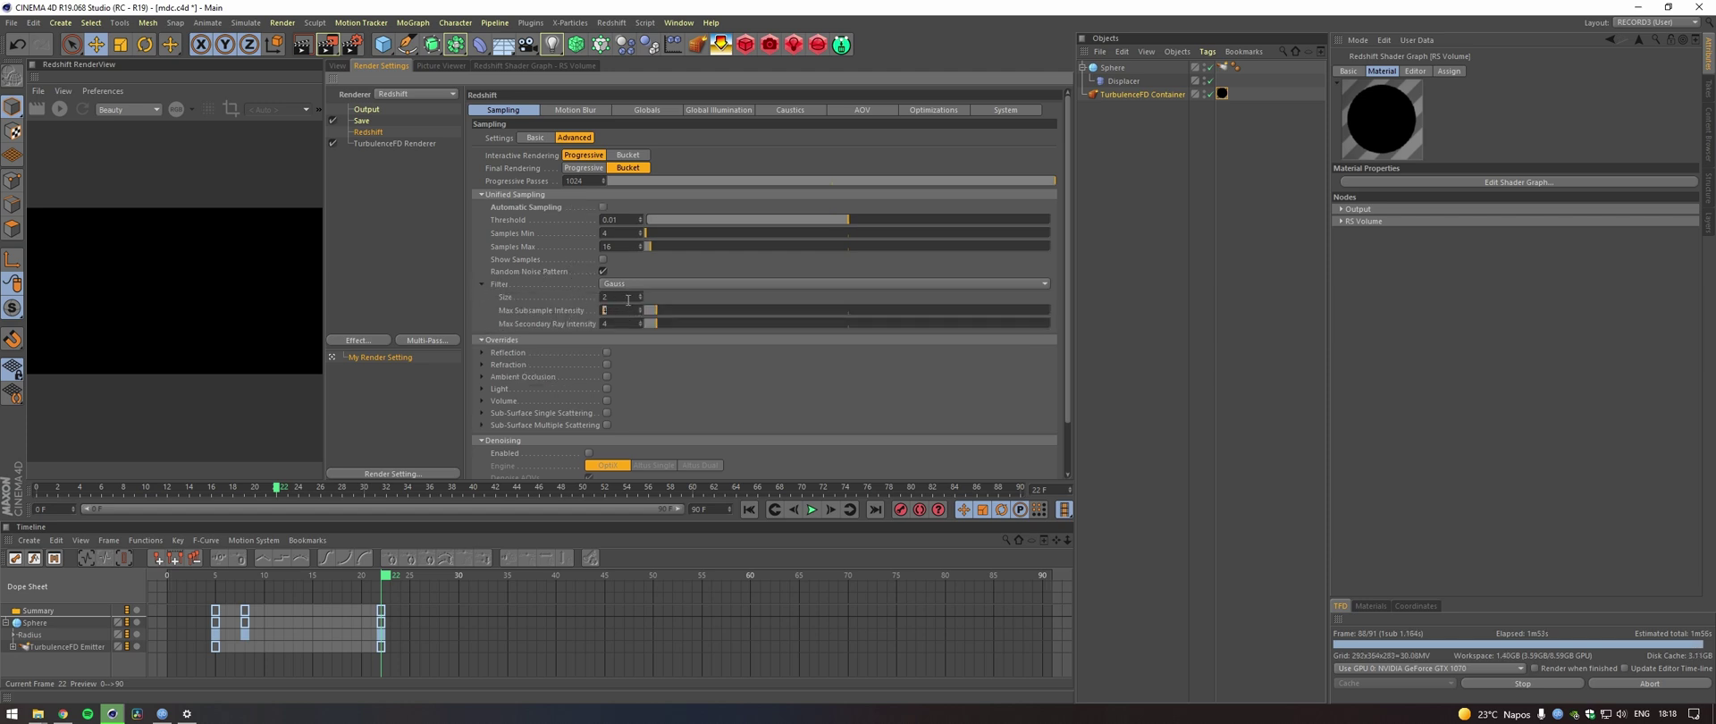
Set both Max Subsample Intensity and Max Secondary Ray Intensity to 1.
{"action": "key", "text": "Tab"}
{"action": "type", "text": "1"}
{"action": "key", "text": "Return"}
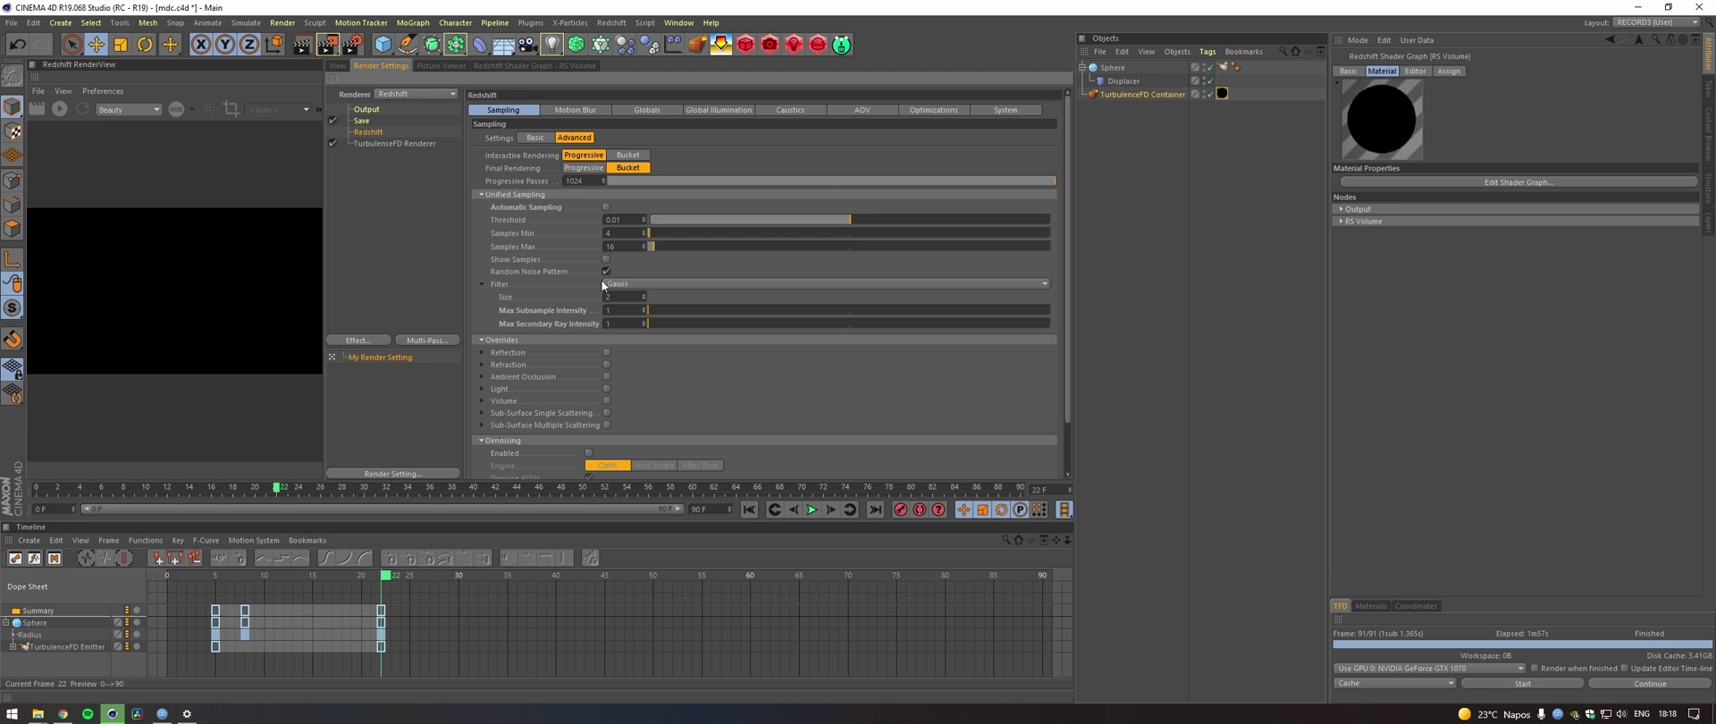
{"action": "left_click", "coordinate": [606, 310]}
{"action": "type", "text": "4"}
{"action": "key", "text": "Tab"}
{"action": "key", "text": "ctrl+z"}
{"action": "key", "text": "ctrl+z"}
Make Brute Force the secondary GI engine with 1024 rays, then return to the viewport.
{"action": "left_click", "coordinate": [722, 110]}
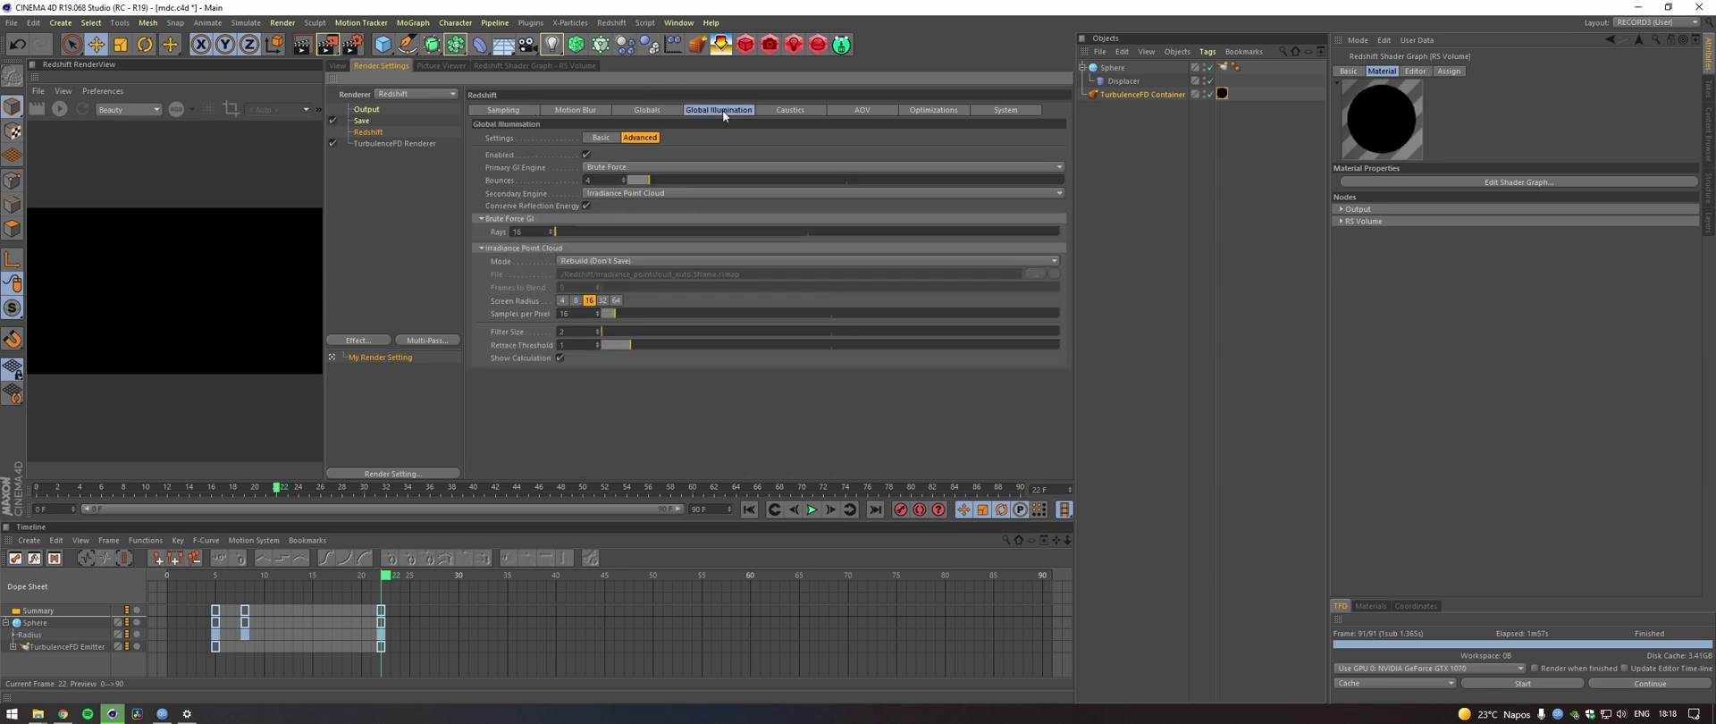
{"action": "left_click", "coordinate": [634, 195]}
{"action": "left_click", "coordinate": [590, 221]}
{"action": "left_click_drag", "start_coordinate": [527, 232], "coordinate": [480, 236]}
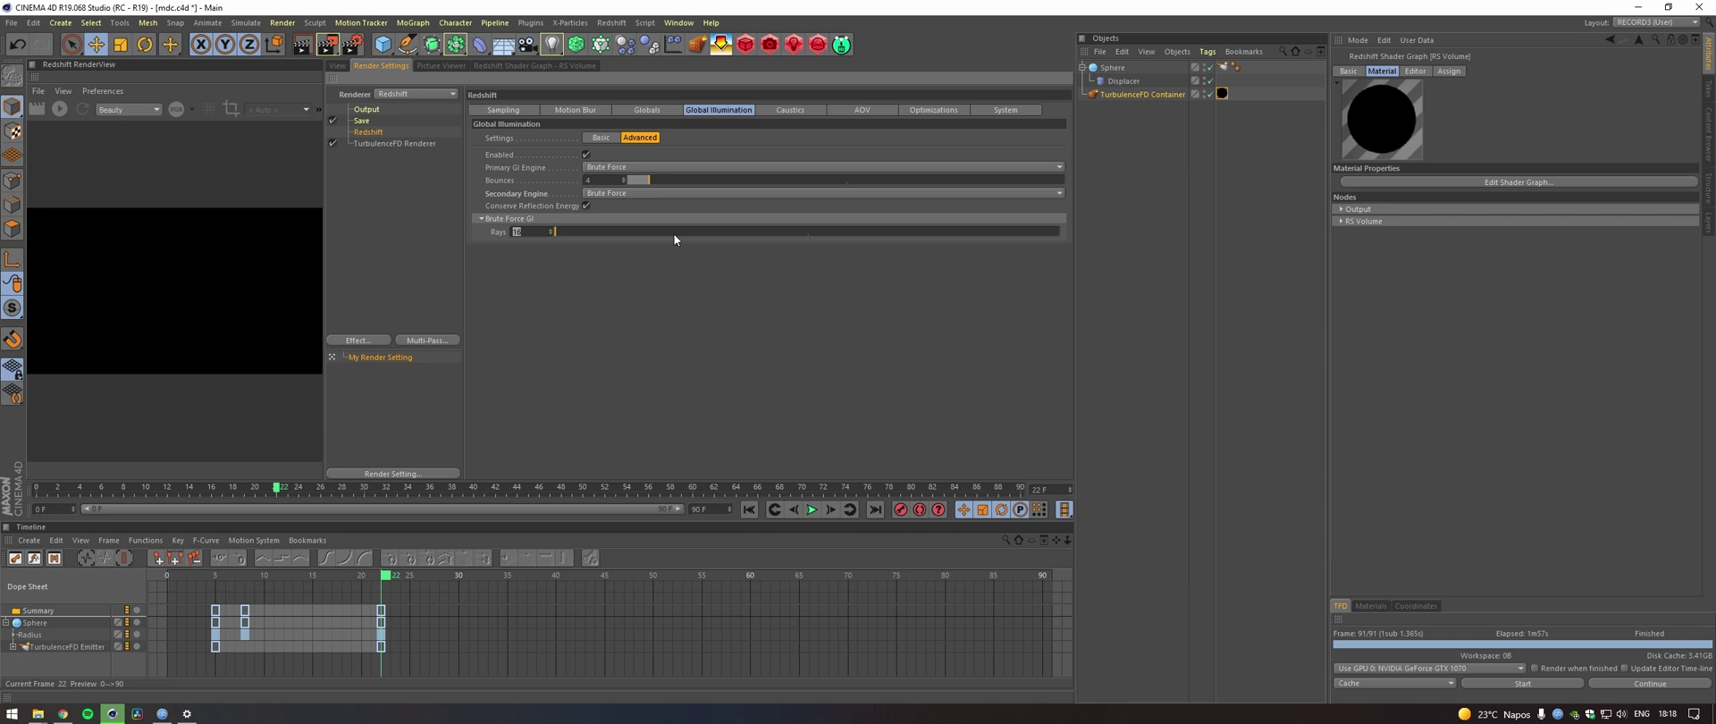
{"action": "type", "text": "1024"}
{"action": "key", "text": "Return"}
{"action": "left_click", "coordinate": [503, 111]}
{"action": "left_click", "coordinate": [338, 66]}
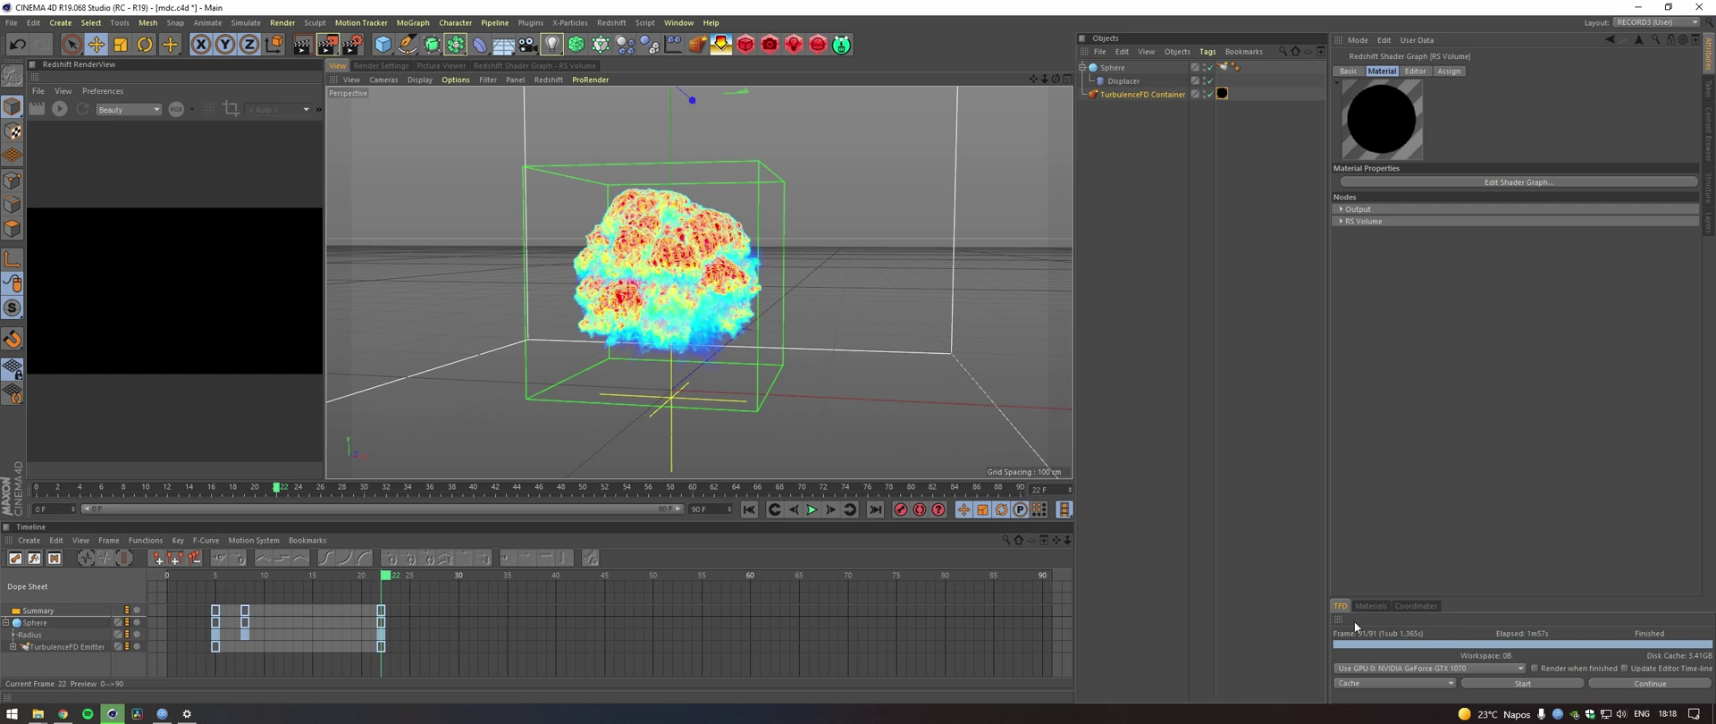
Scrub the timeline to frame 44 and save the scene.
{"action": "left_click_drag", "start_coordinate": [241, 579], "coordinate": [502, 579]}
{"action": "scroll", "coordinate": [630, 399], "scroll_direction": "down", "scroll_amount": 10}
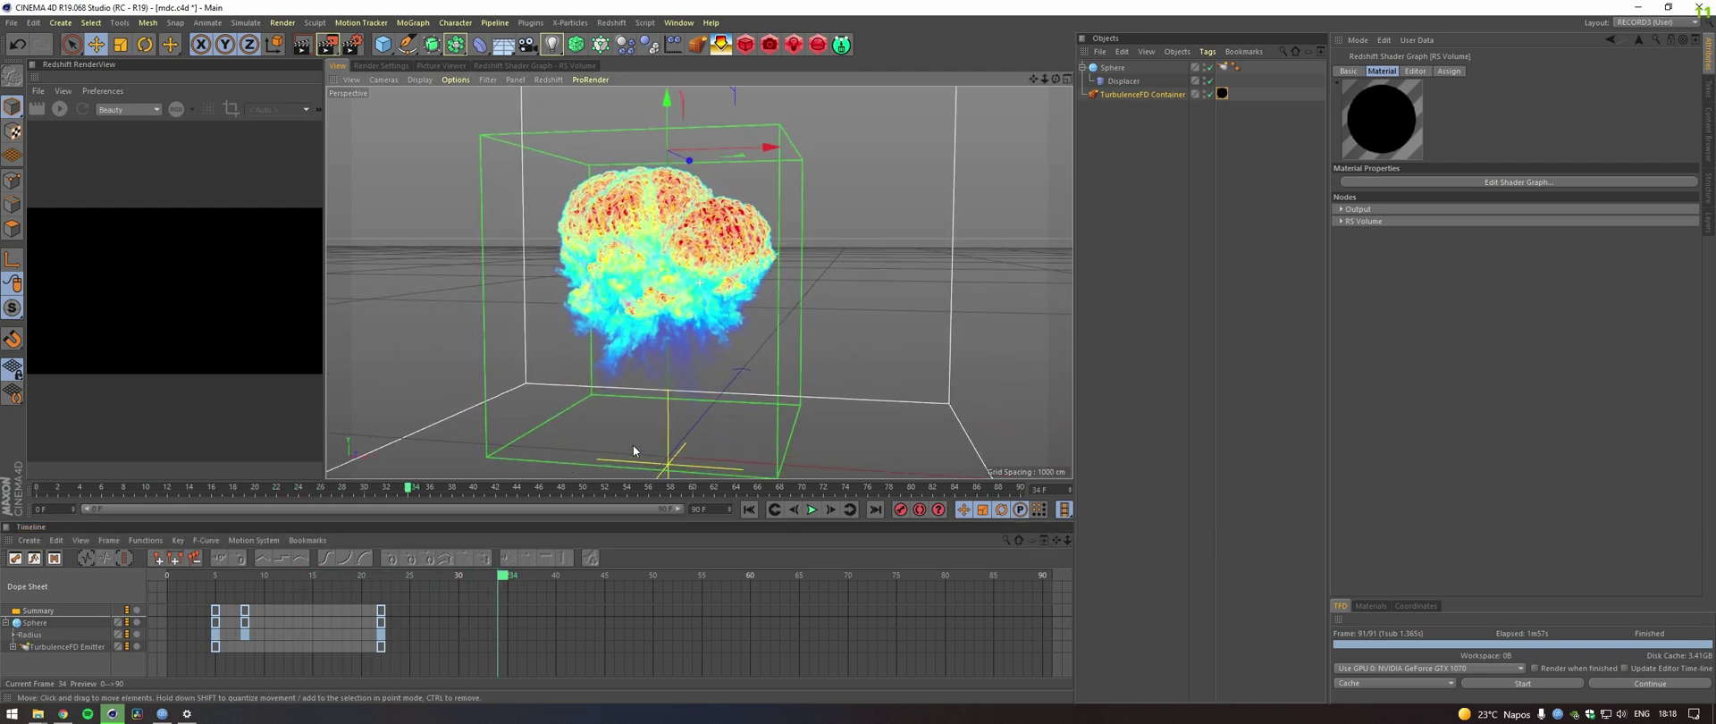
{"action": "left_click_drag", "start_coordinate": [502, 580], "coordinate": [599, 576]}
{"action": "key", "text": "ctrl+s"}
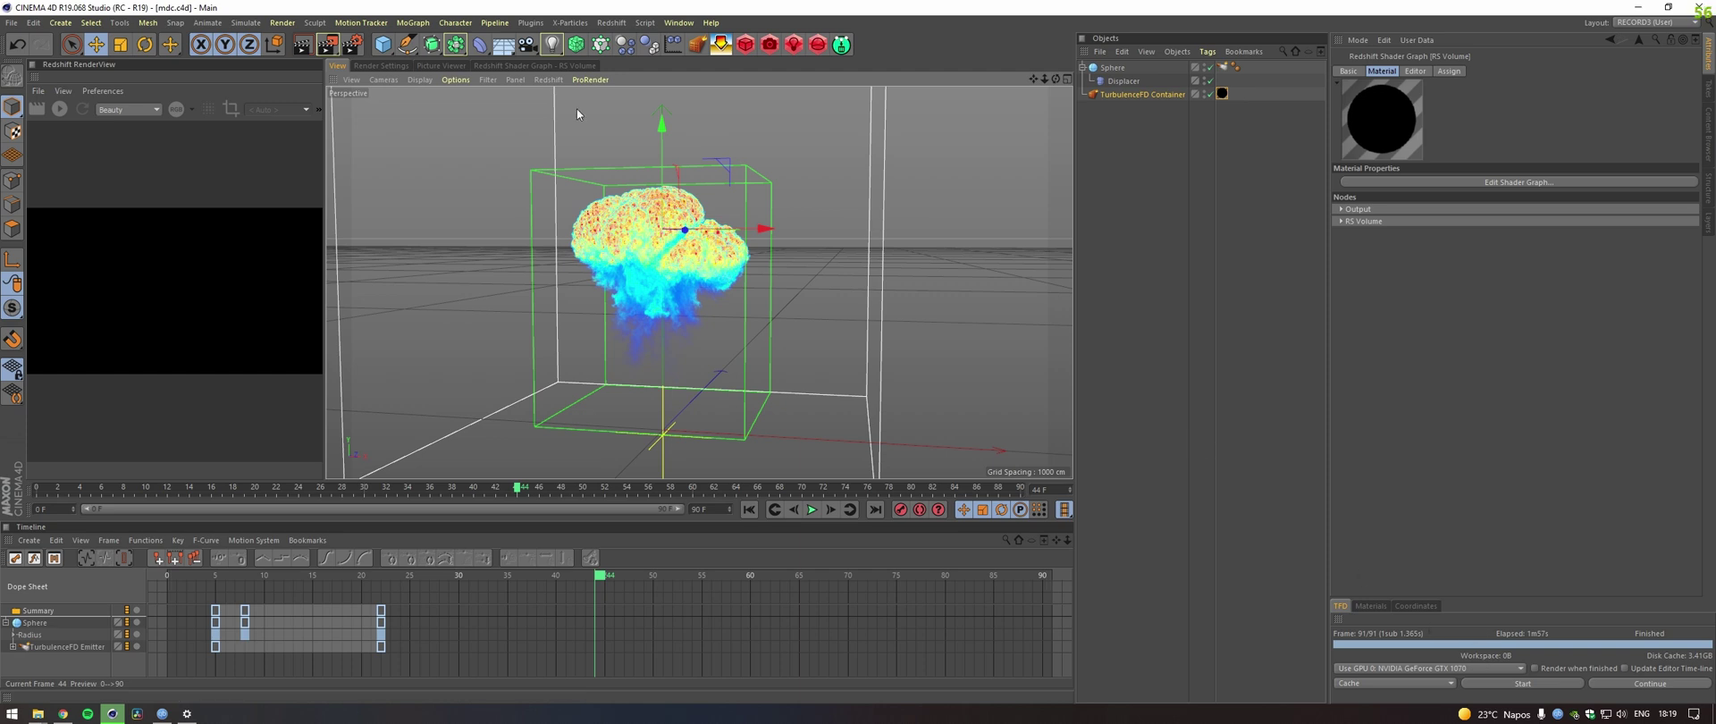
Start IPR in the Redshift RenderView, frame the explosion, and widen the RenderView.
{"action": "left_click", "coordinate": [60, 109]}
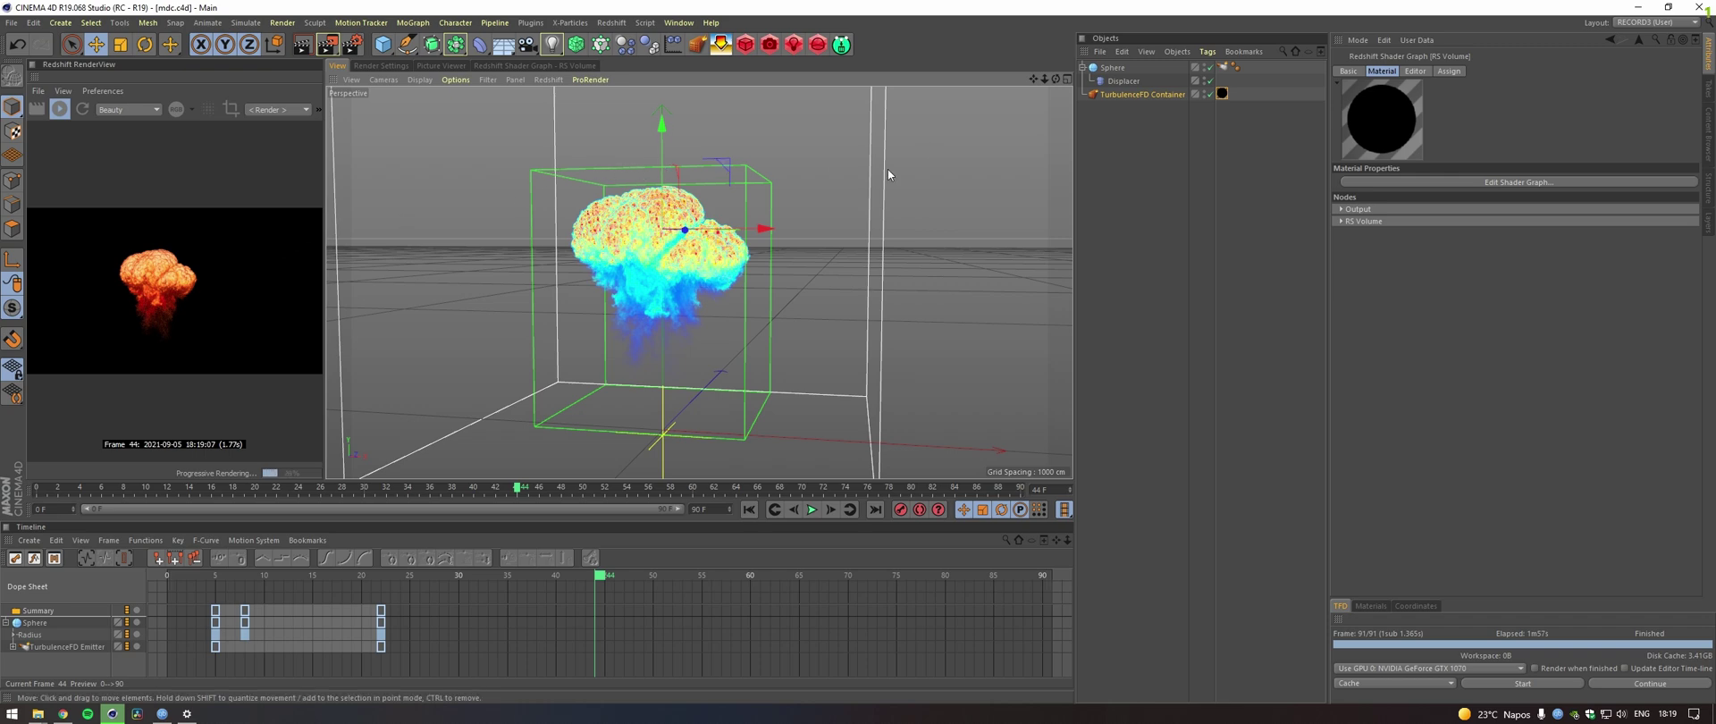
{"action": "left_click_drag", "start_coordinate": [659, 438], "coordinate": [732, 365], "text": "alt"}
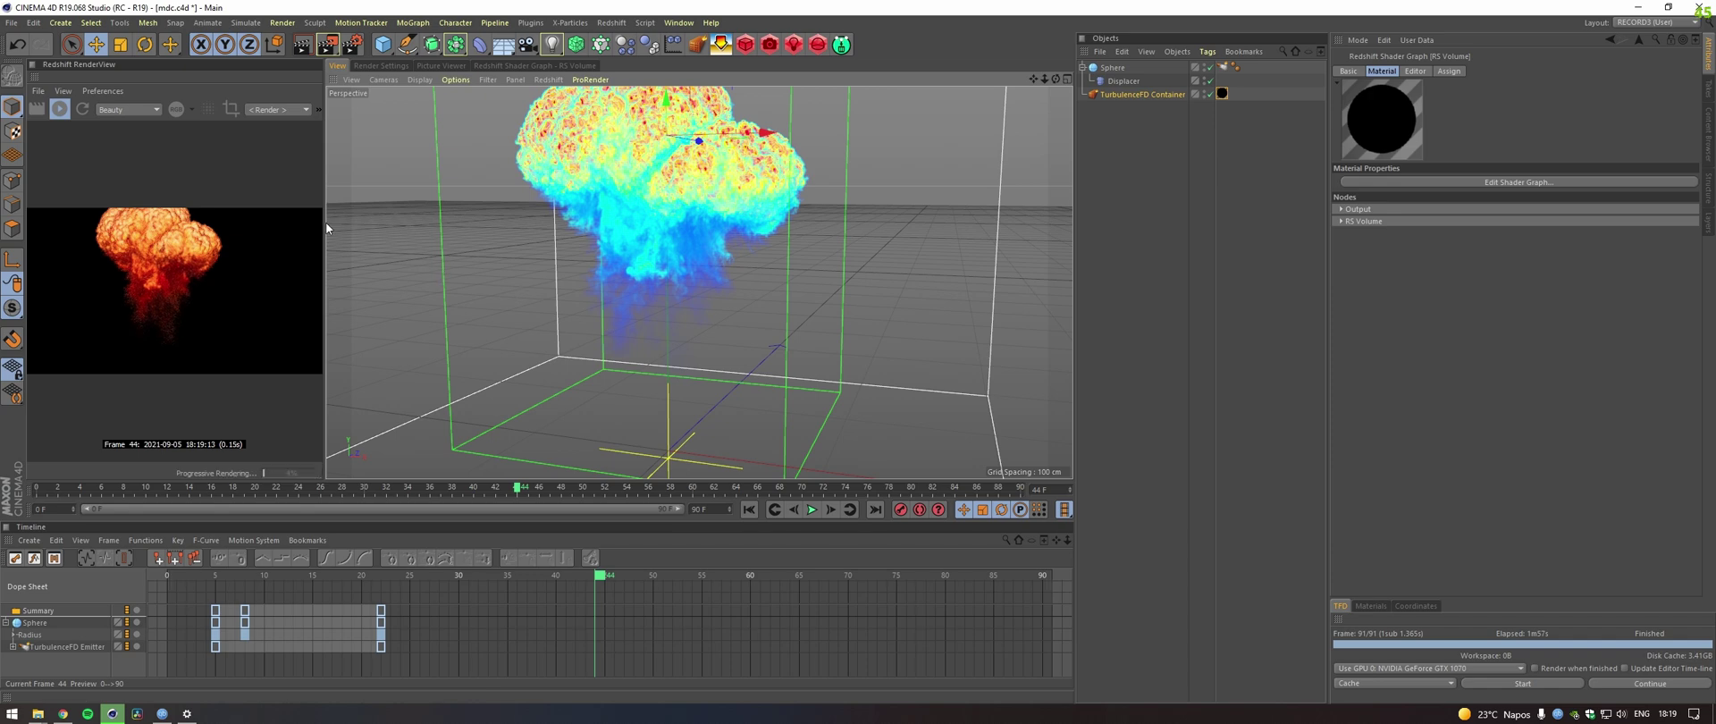
{"action": "left_click_drag", "start_coordinate": [326, 222], "coordinate": [547, 227]}
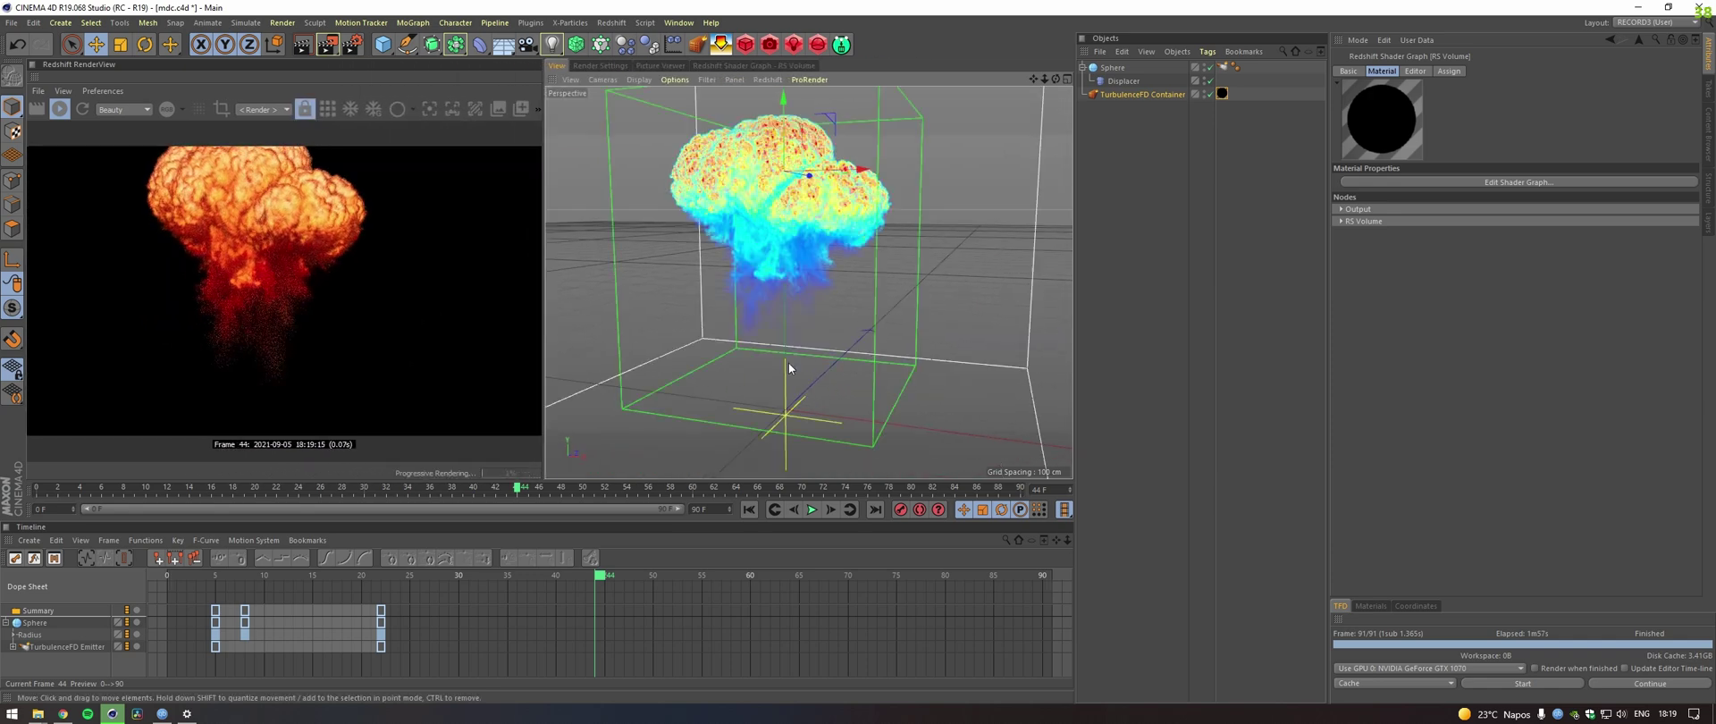
{"action": "mouse_move", "coordinate": [790, 363]}
{"action": "left_mouse_down", "text": "alt"}
{"action": "mouse_move", "coordinate": [799, 395]}
{"action": "mouse_move", "coordinate": [774, 404]}
{"action": "mouse_move", "coordinate": [786, 378]}
{"action": "left_mouse_up", "text": "alt"}
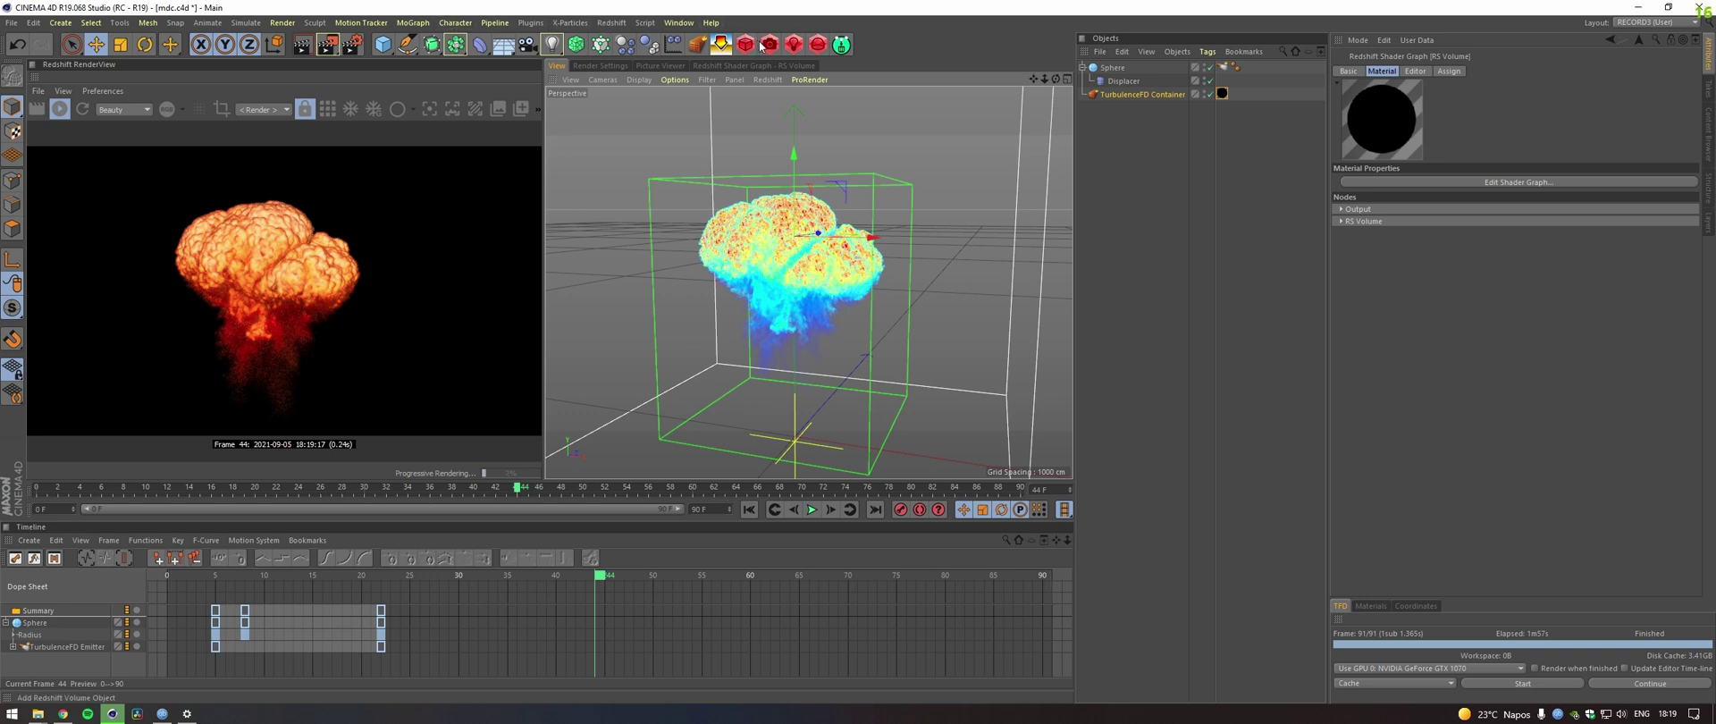
Add an RS Dome Light and disable its background.
{"action": "left_click", "coordinate": [794, 46]}
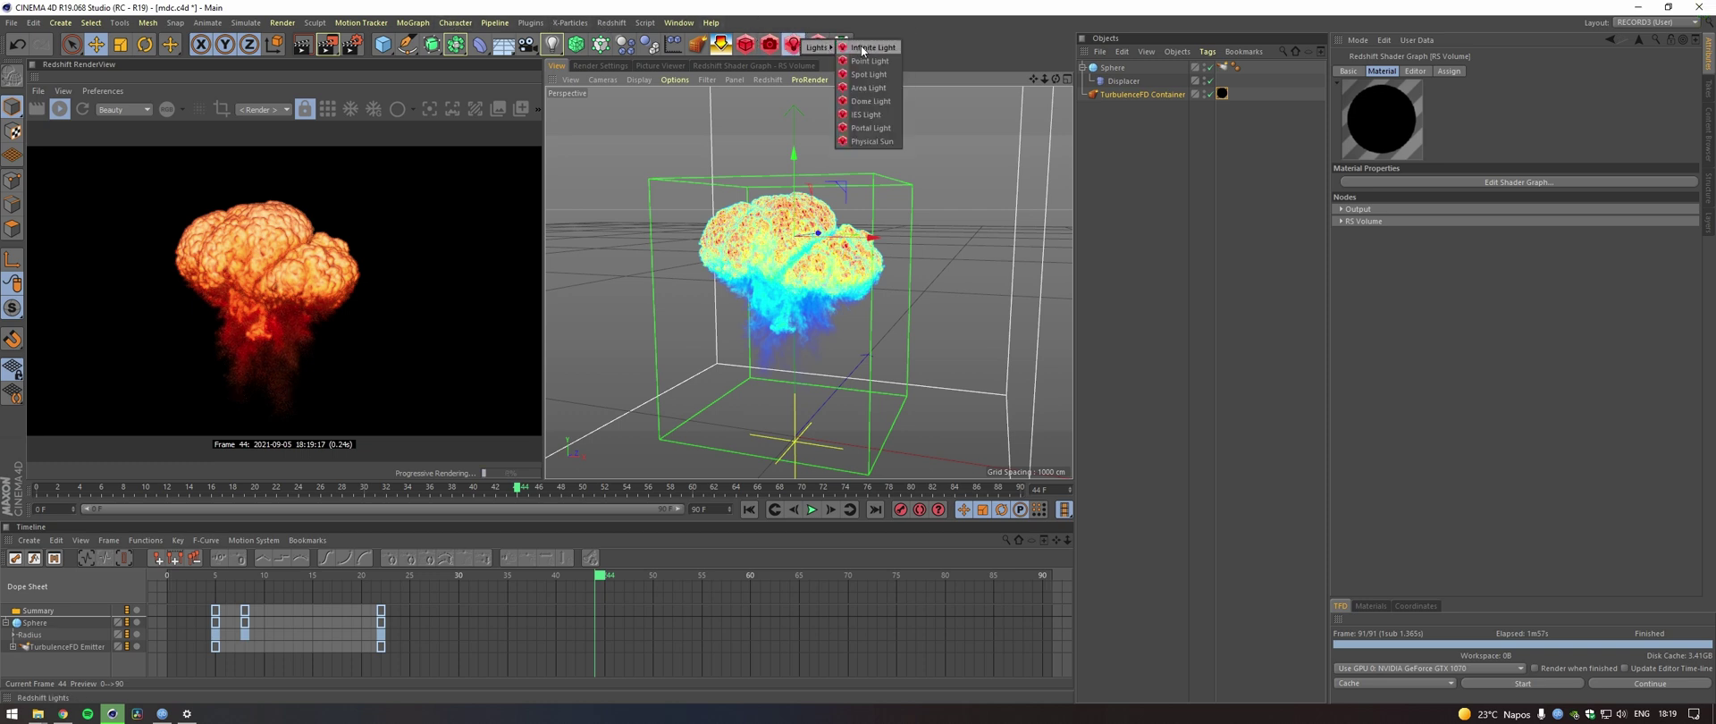
{"action": "left_click", "coordinate": [871, 101]}
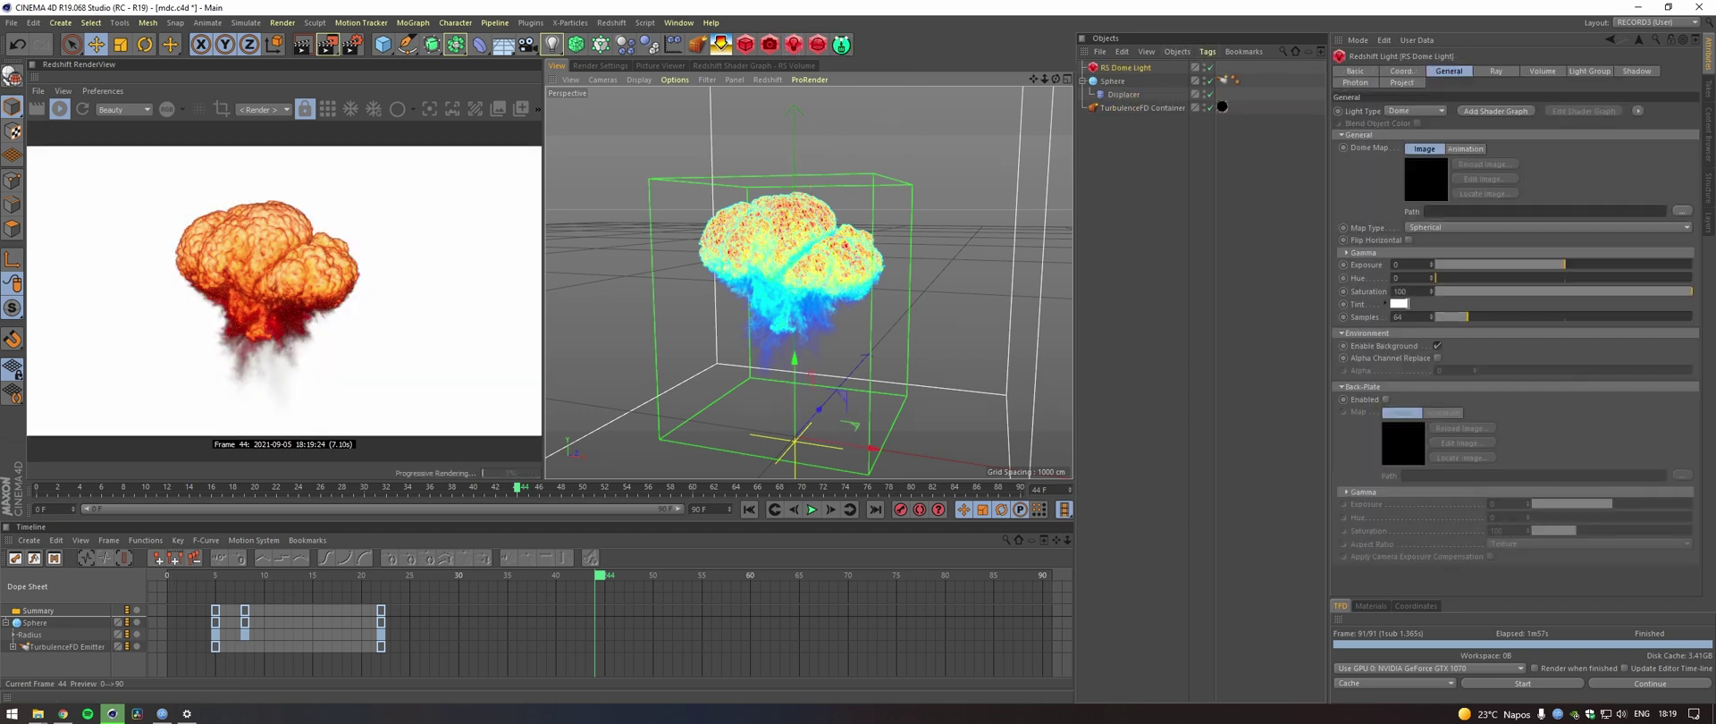
{"action": "left_click", "coordinate": [1439, 346]}
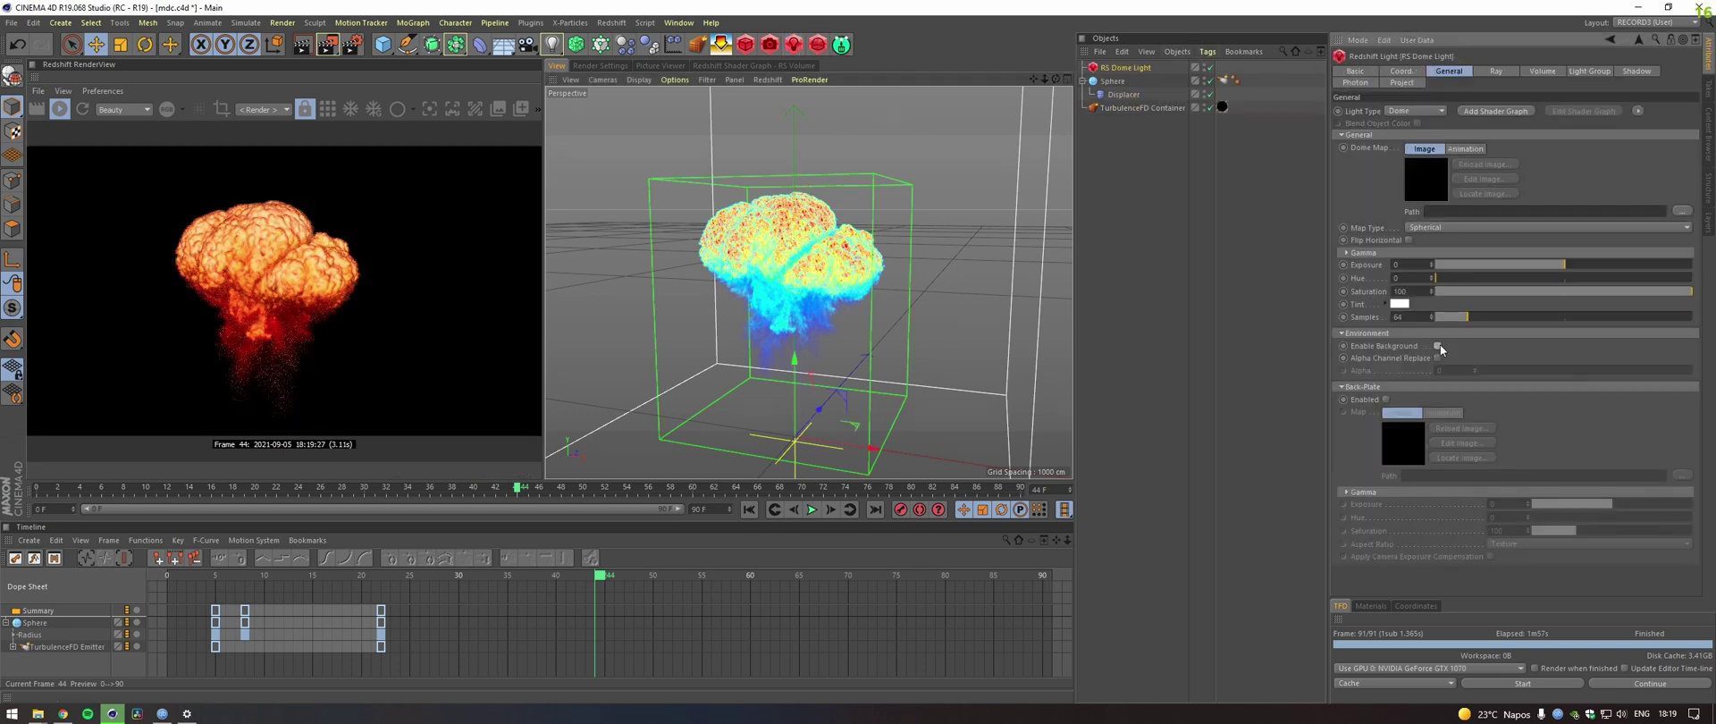
Set the dome light's Volume Contribution Scale to 1 and Volume Samples to 512.
{"action": "left_click", "coordinate": [1528, 73]}
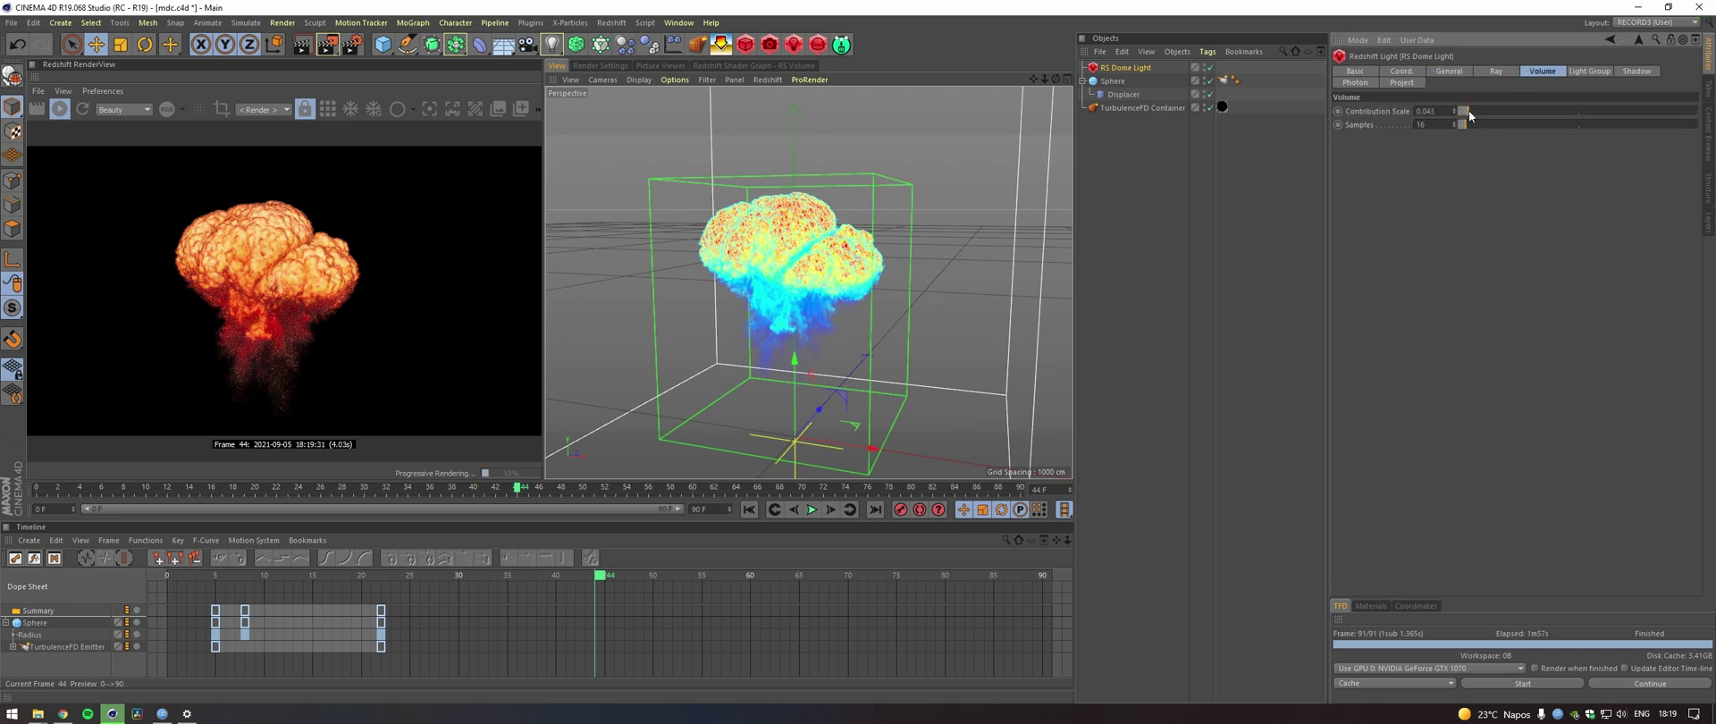
{"action": "left_click_drag", "start_coordinate": [1471, 110], "coordinate": [1696, 110]}
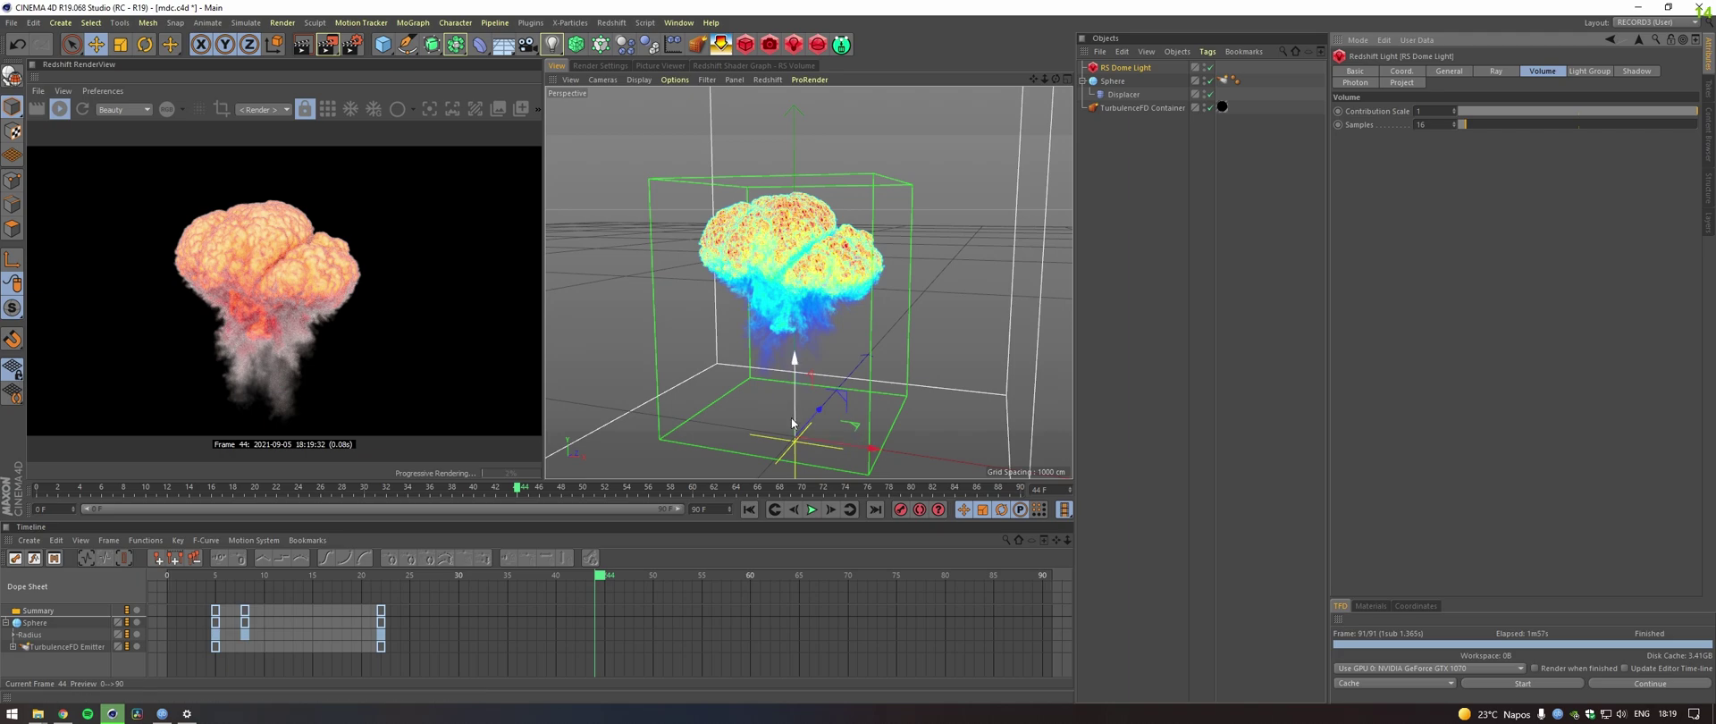
{"action": "left_click_drag", "start_coordinate": [625, 322], "coordinate": [762, 416], "text": "alt"}
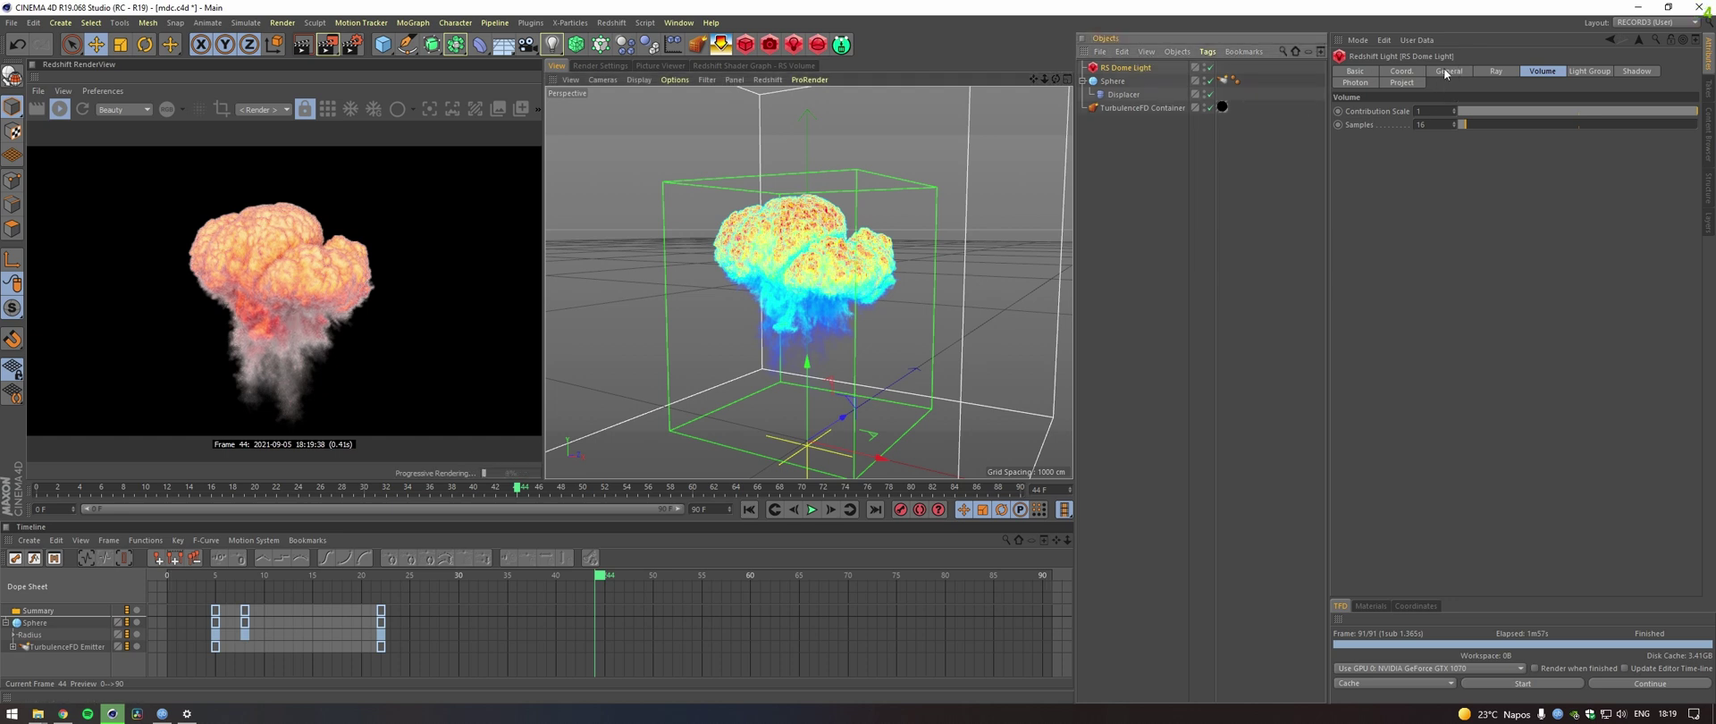
{"action": "left_click_drag", "start_coordinate": [1471, 125], "coordinate": [1559, 104]}
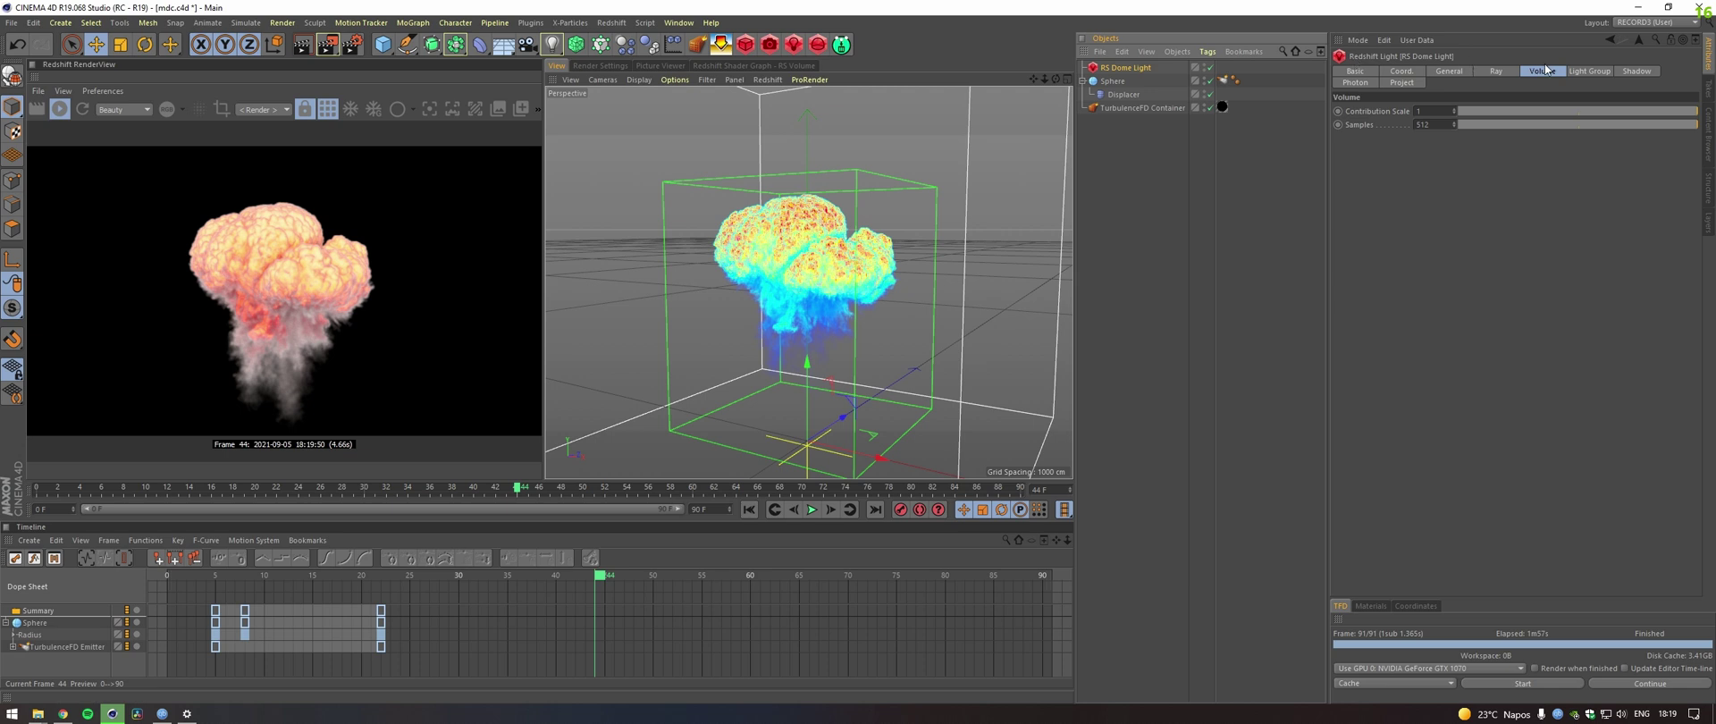
Open the RS Volume shader graph, nudge the first emission knot, and disable bucket rendering.
{"action": "left_click", "coordinate": [1222, 107]}
{"action": "double_click", "coordinate": [1223, 107]}
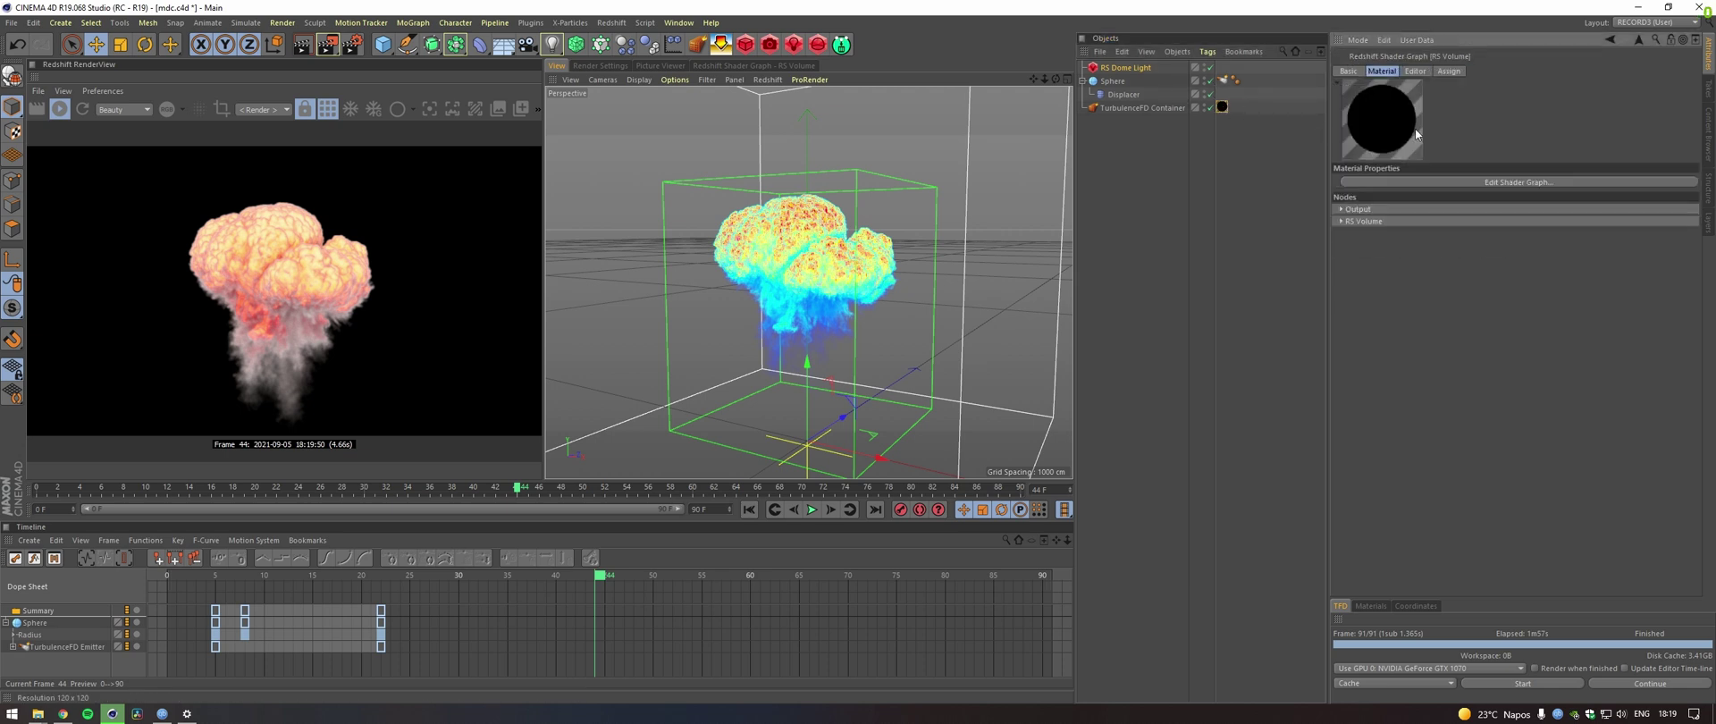
{"action": "left_click", "coordinate": [1396, 182]}
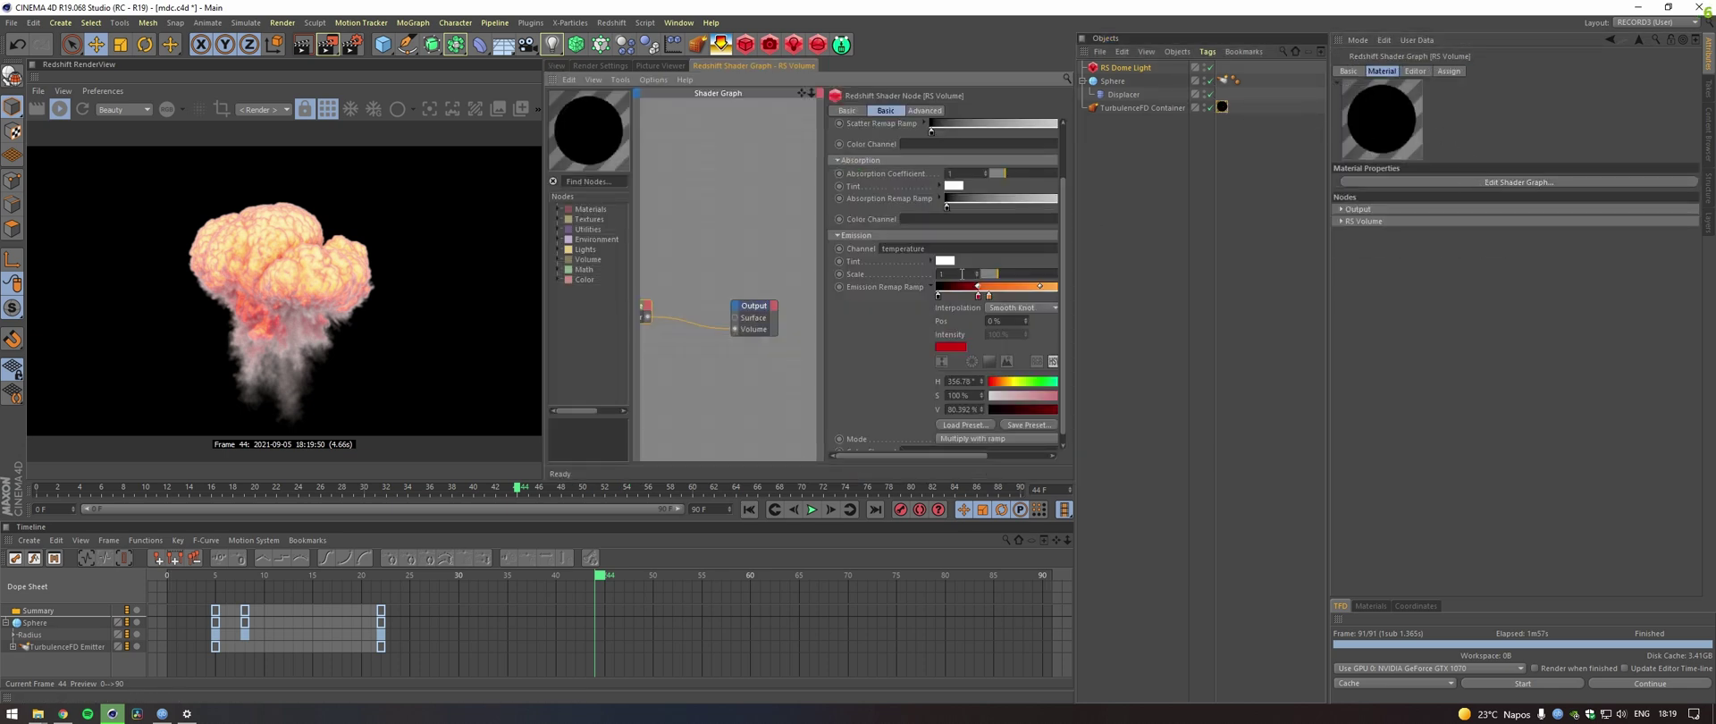
{"action": "left_click_drag", "start_coordinate": [939, 299], "coordinate": [955, 301]}
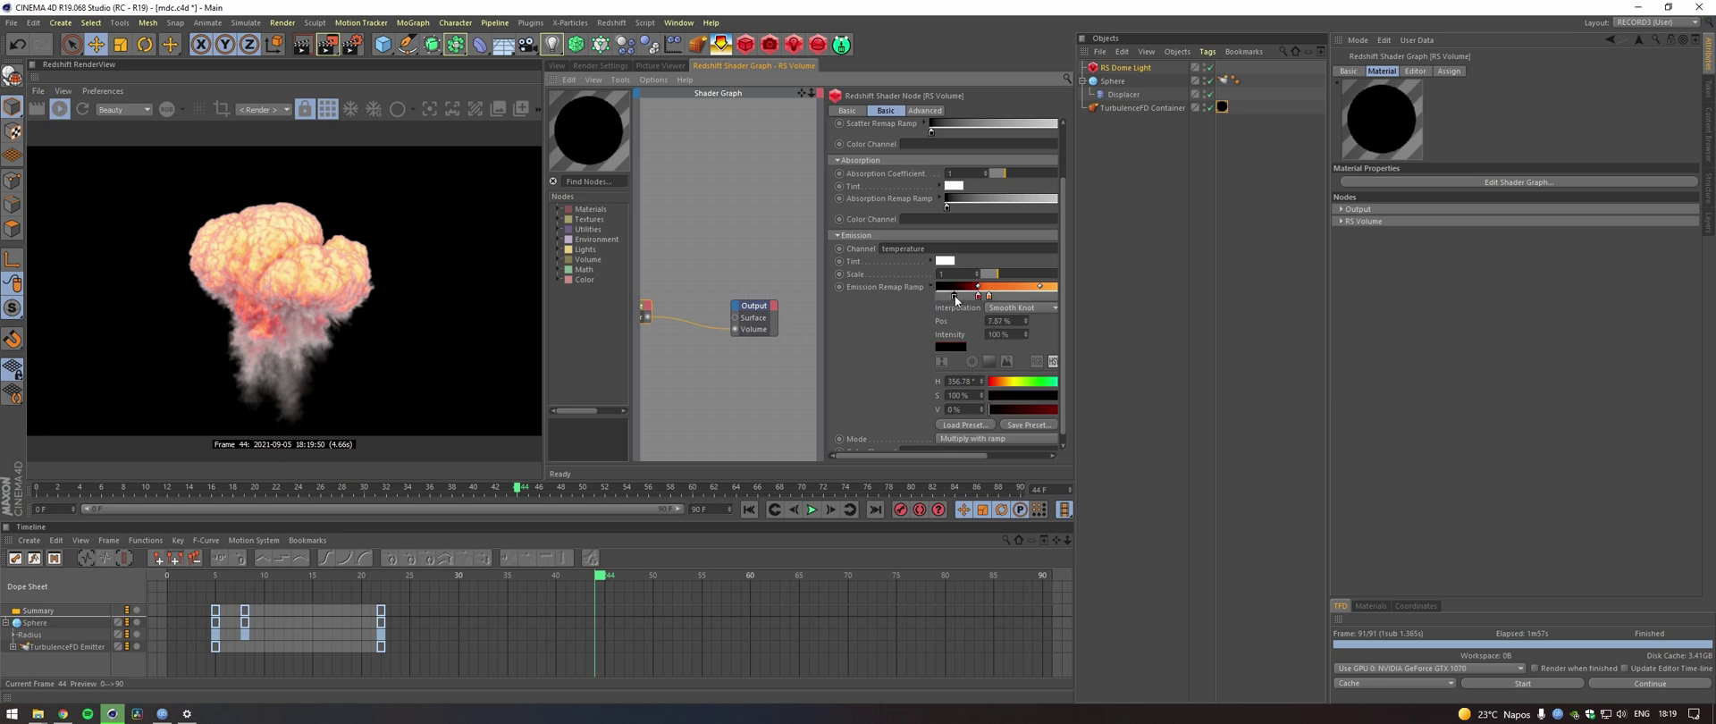
{"action": "left_click", "coordinate": [330, 111]}
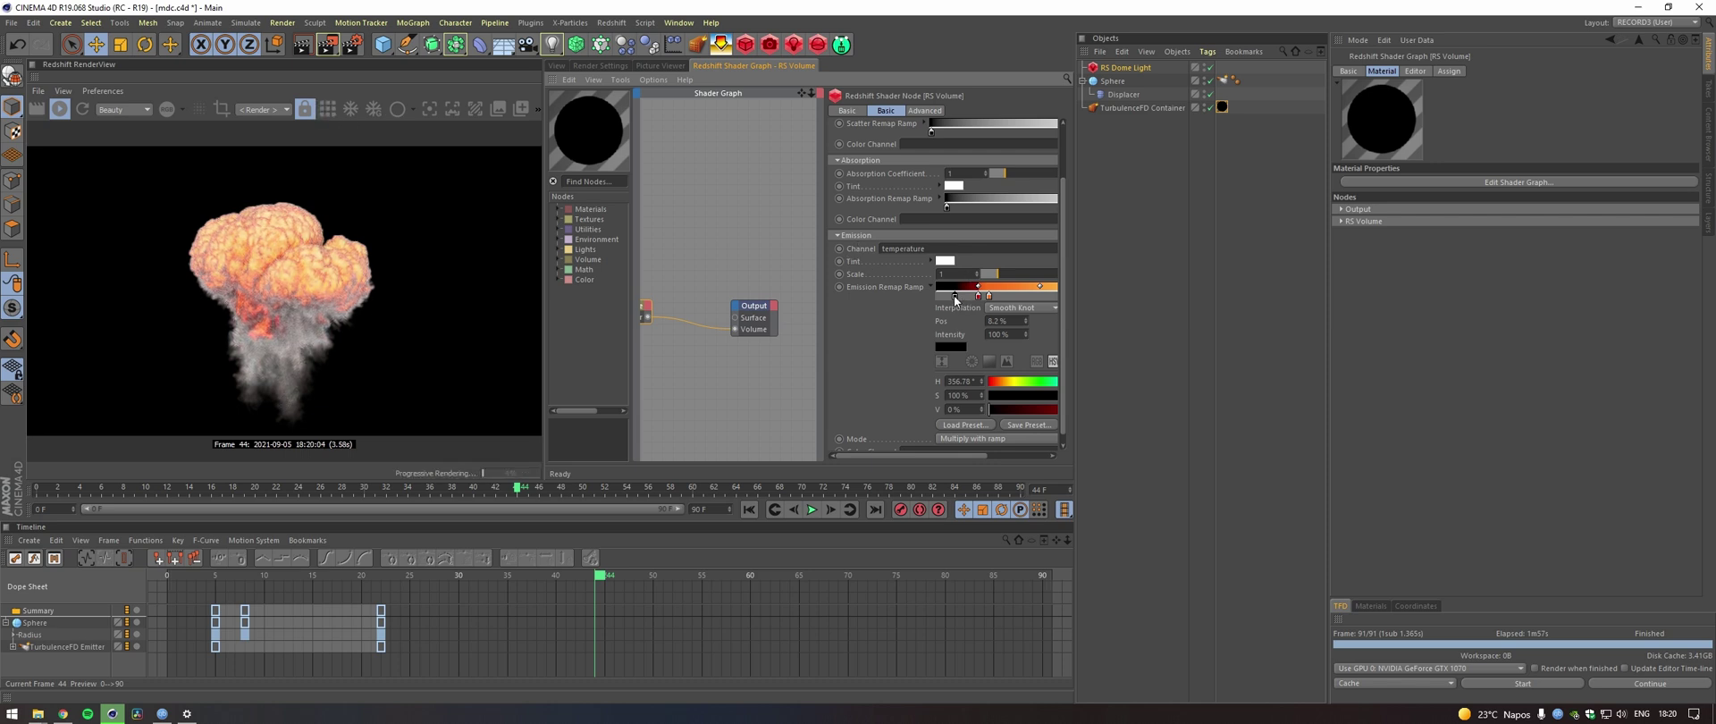
Reposition the emission ramp knots, moving the red knot to about 30%.
{"action": "left_click_drag", "start_coordinate": [955, 296], "coordinate": [938, 298]}
{"action": "left_click", "coordinate": [979, 296]}
{"action": "left_click", "coordinate": [966, 296]}
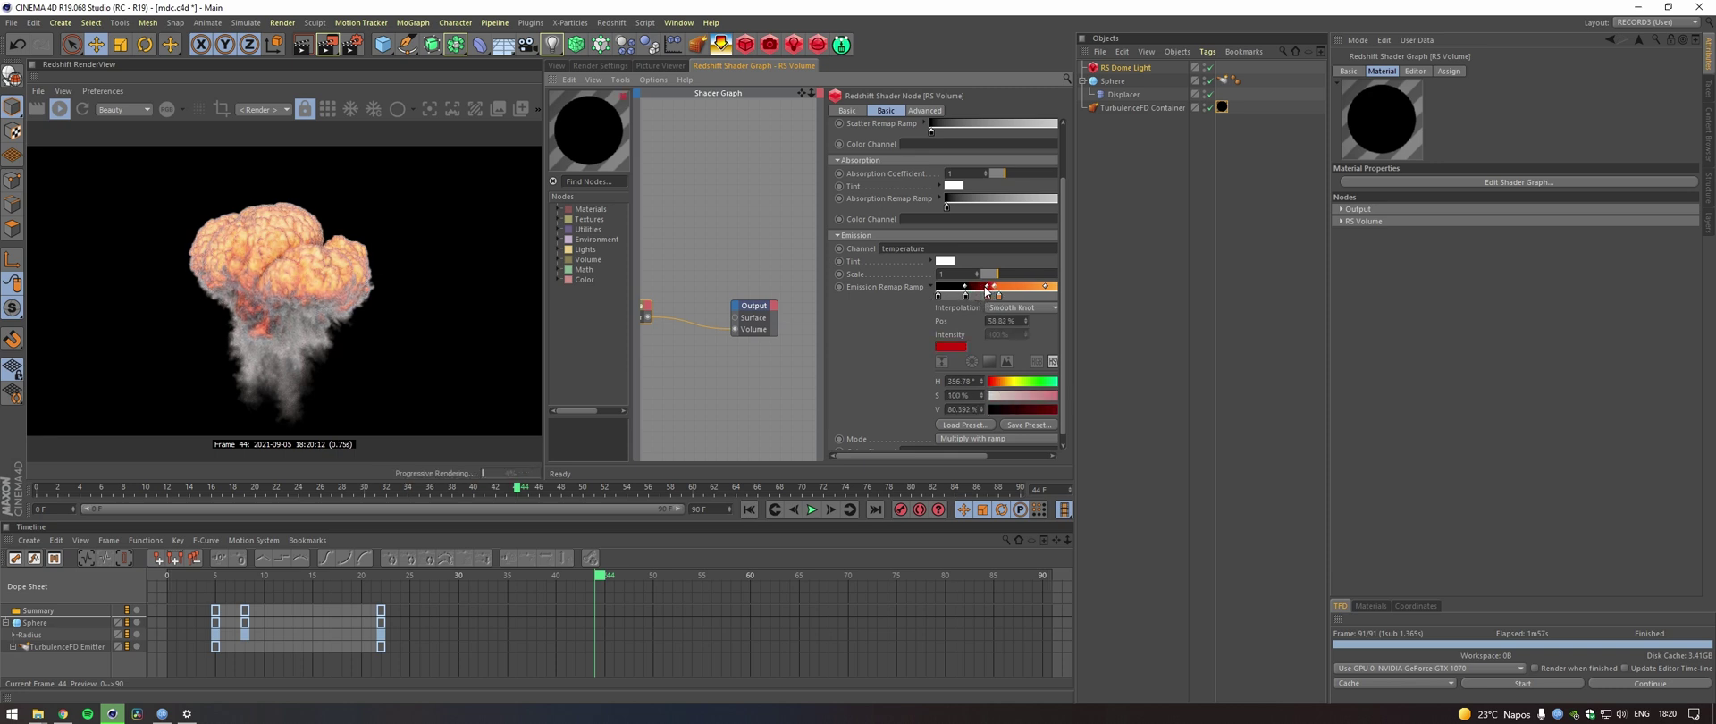
{"action": "left_click", "coordinate": [988, 292]}
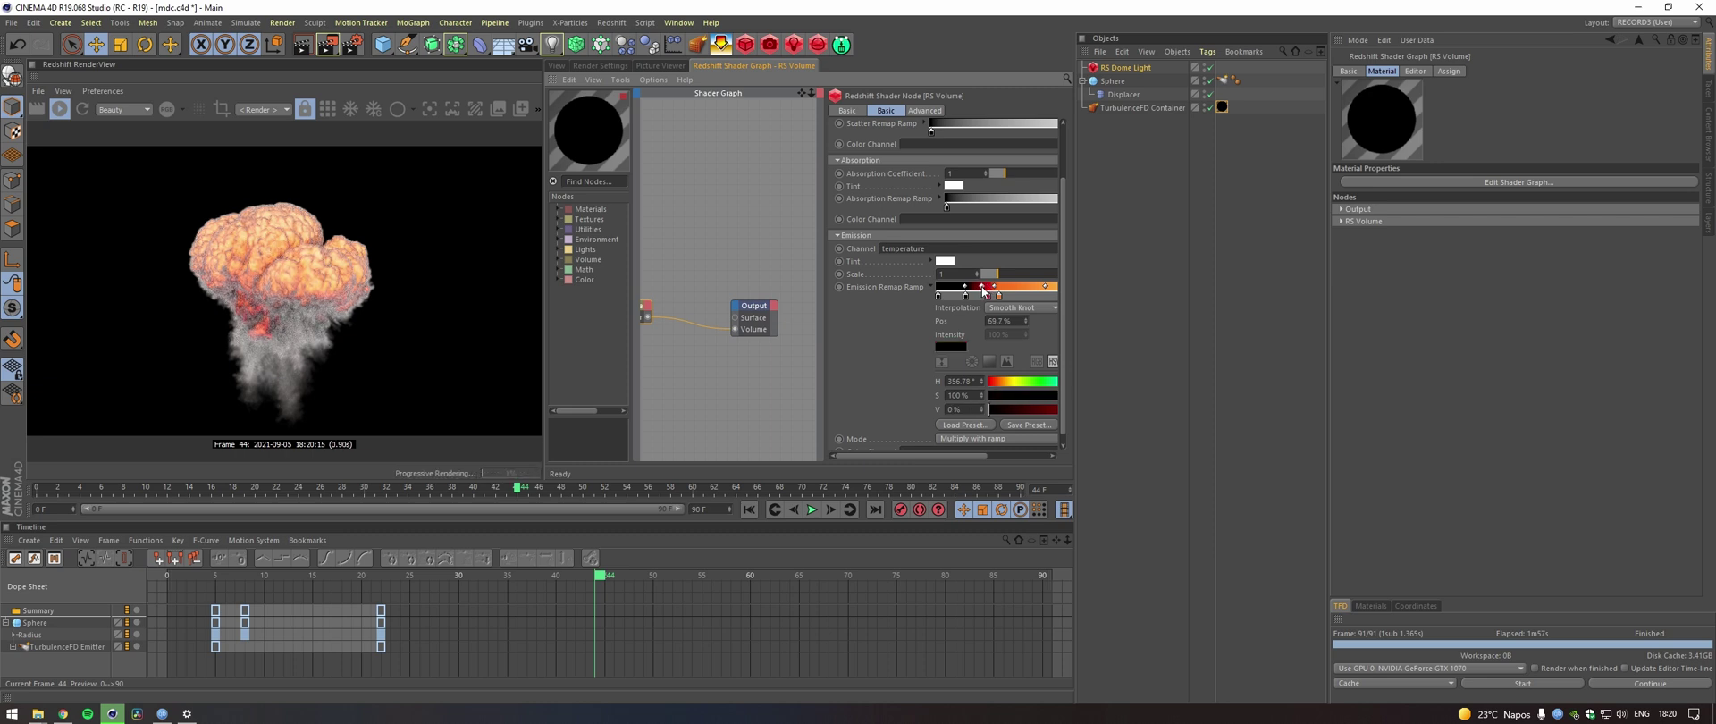
{"action": "left_click", "coordinate": [988, 296]}
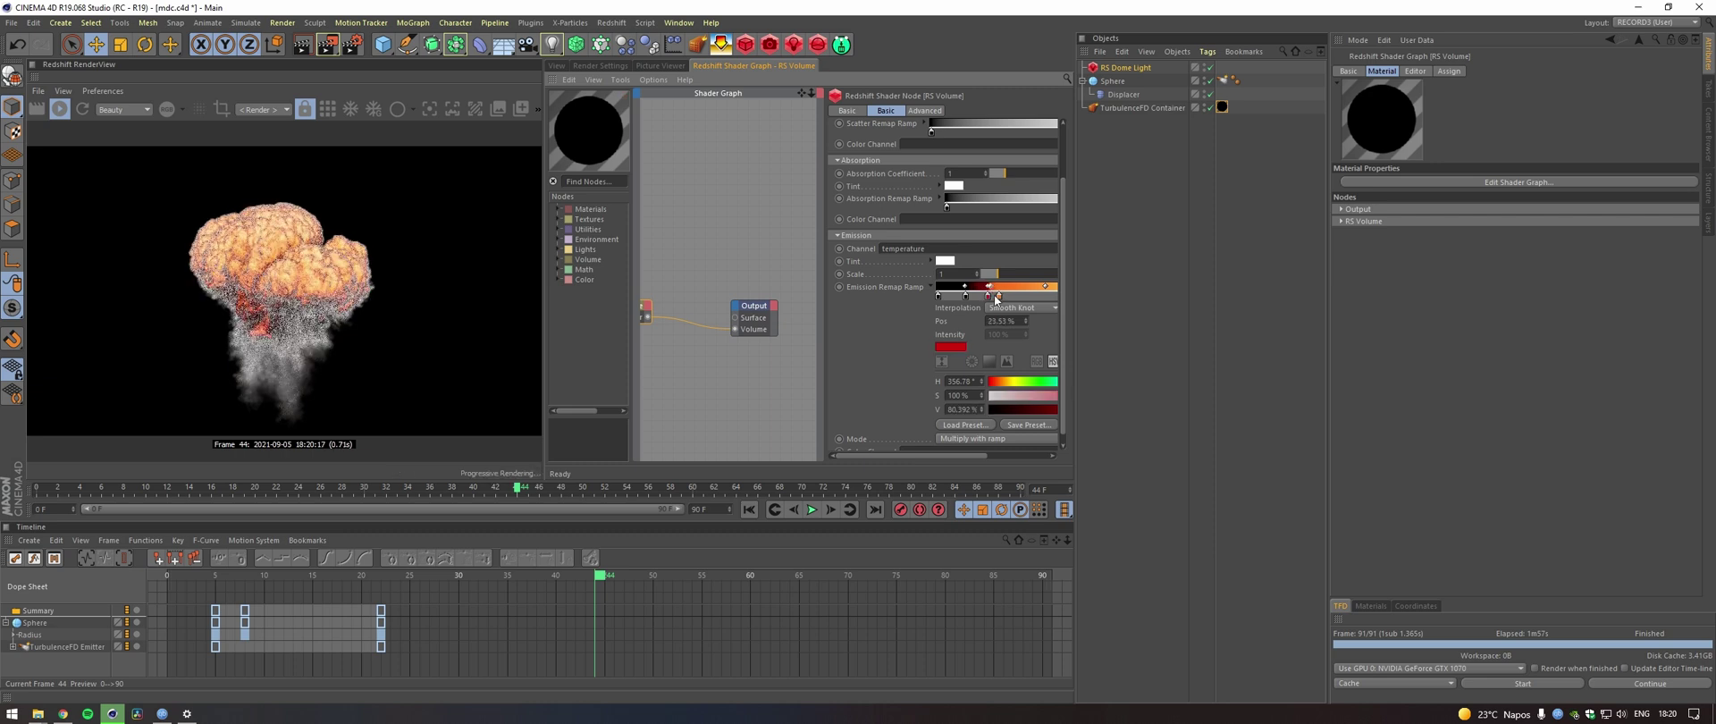
{"action": "left_click_drag", "start_coordinate": [988, 296], "coordinate": [989, 302]}
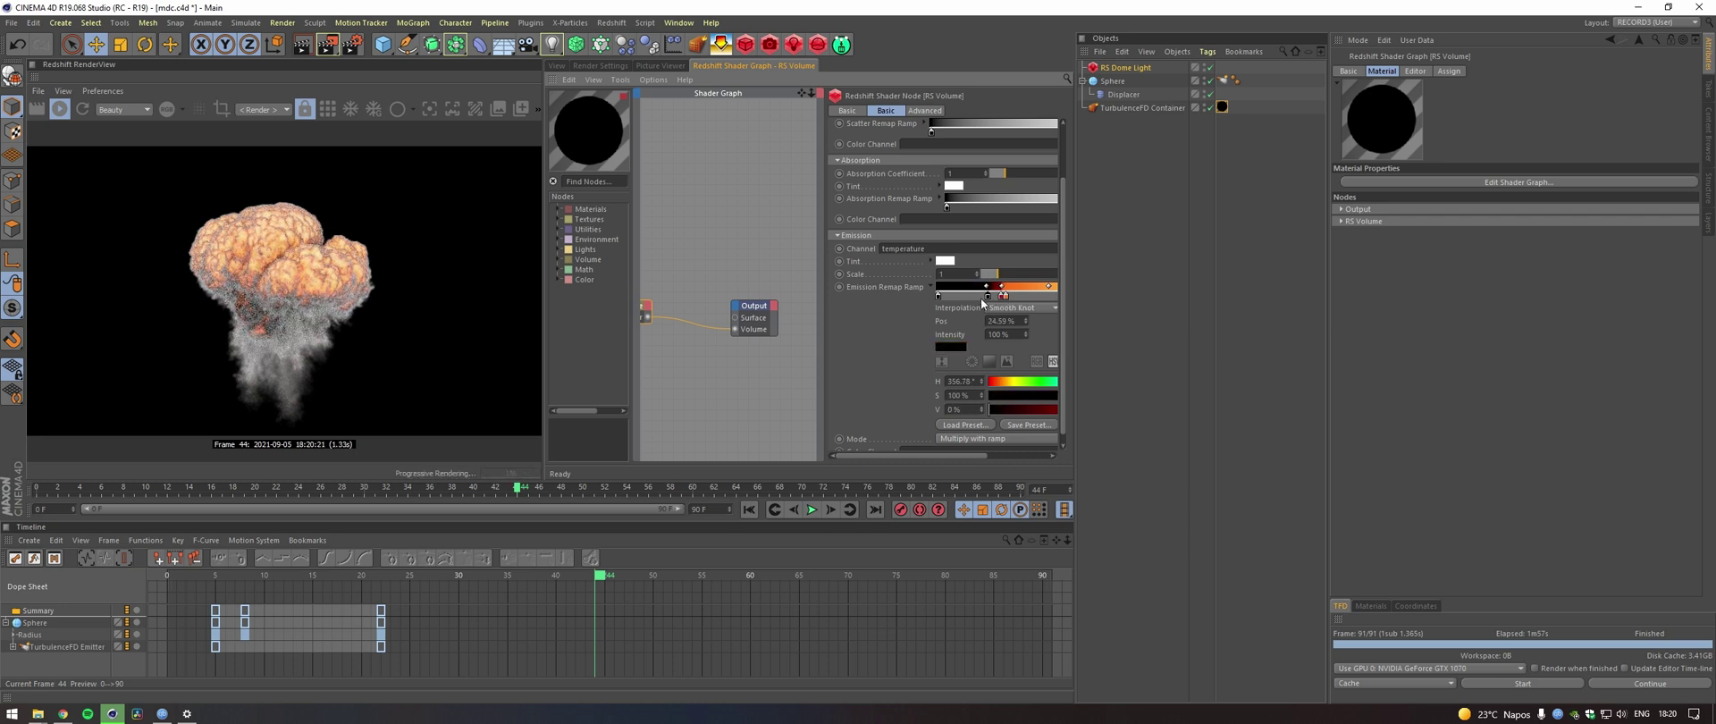
Orbit the perspective camera to a lower angle showing the horizon, then stop the IPR render.
{"action": "left_click", "coordinate": [559, 65]}
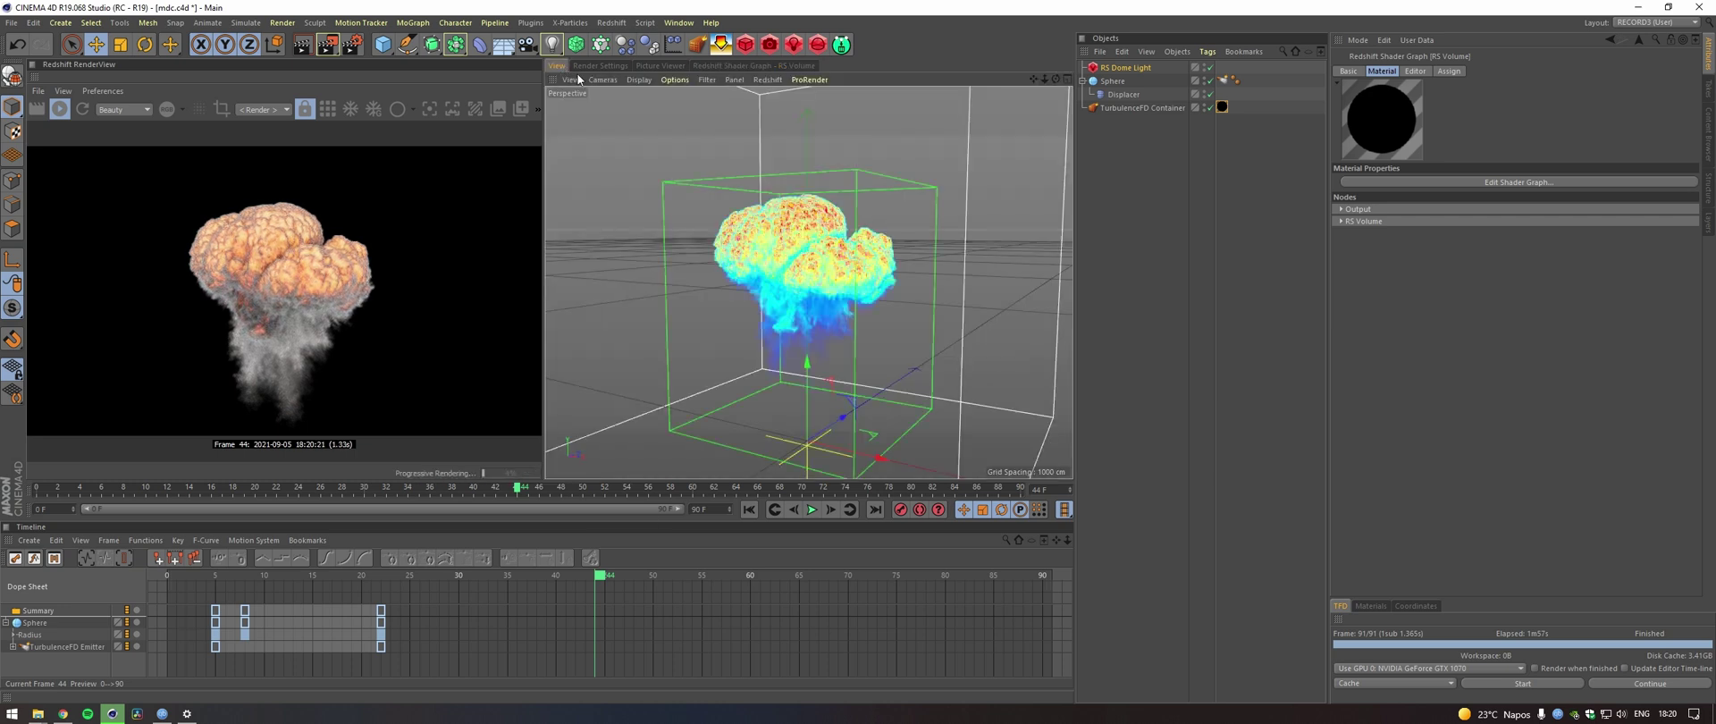
{"action": "scroll", "coordinate": [857, 386], "scroll_direction": "down", "scroll_amount": 8}
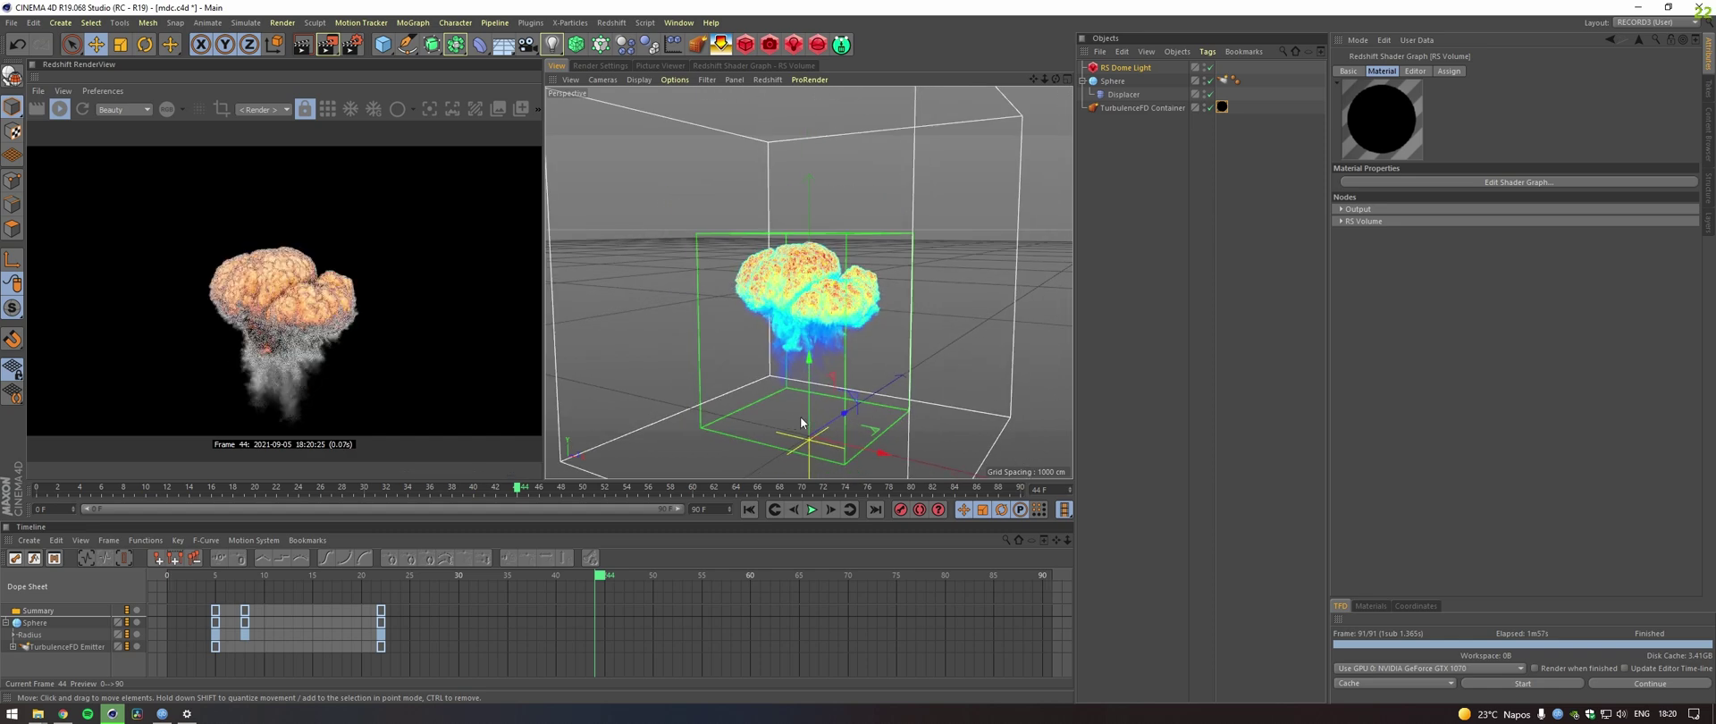
{"action": "scroll", "coordinate": [688, 421], "scroll_direction": "up", "scroll_amount": 5}
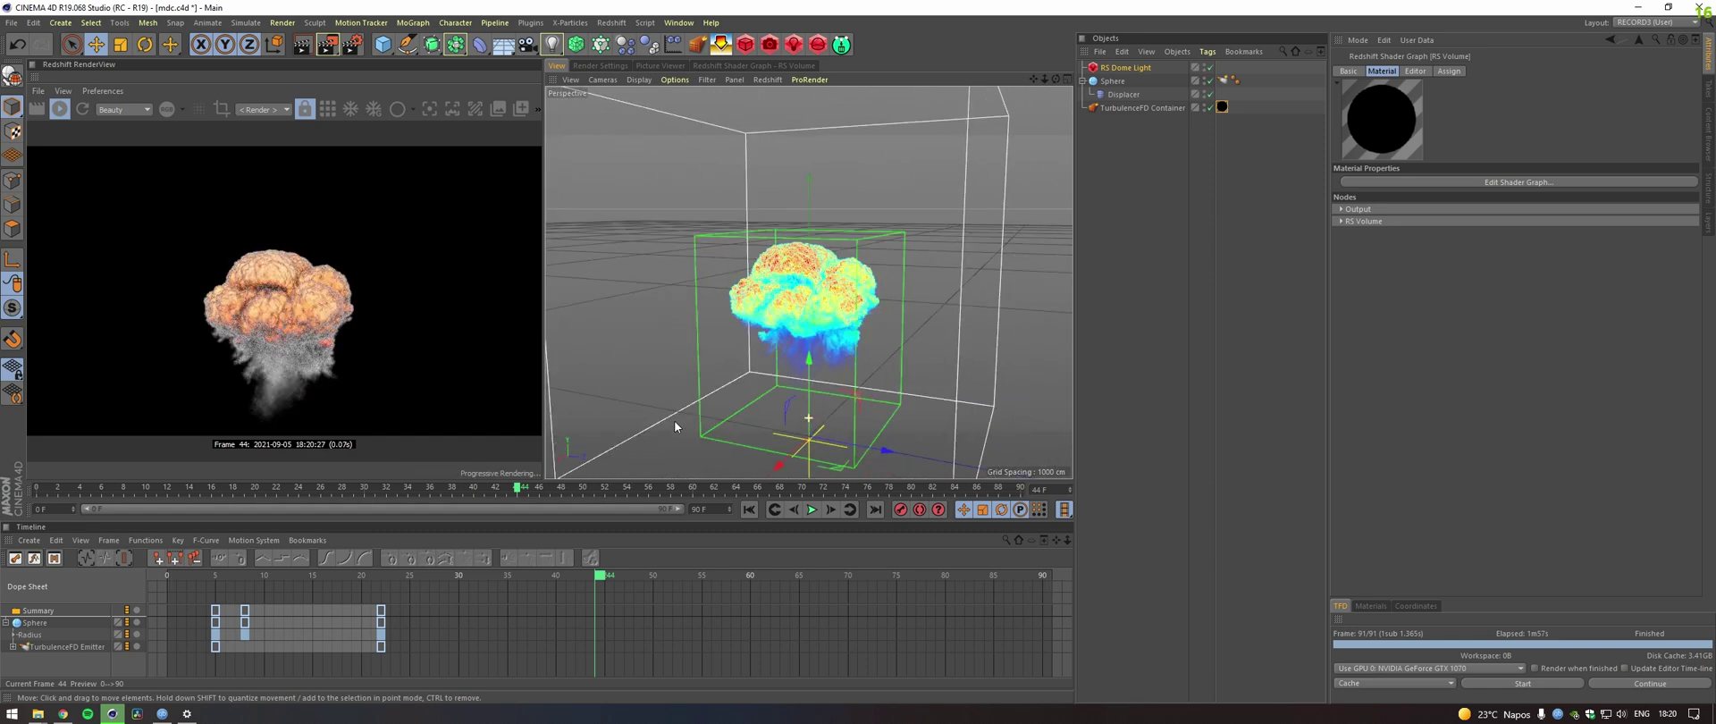
{"action": "left_click_drag", "start_coordinate": [674, 420], "coordinate": [769, 329], "text": "alt"}
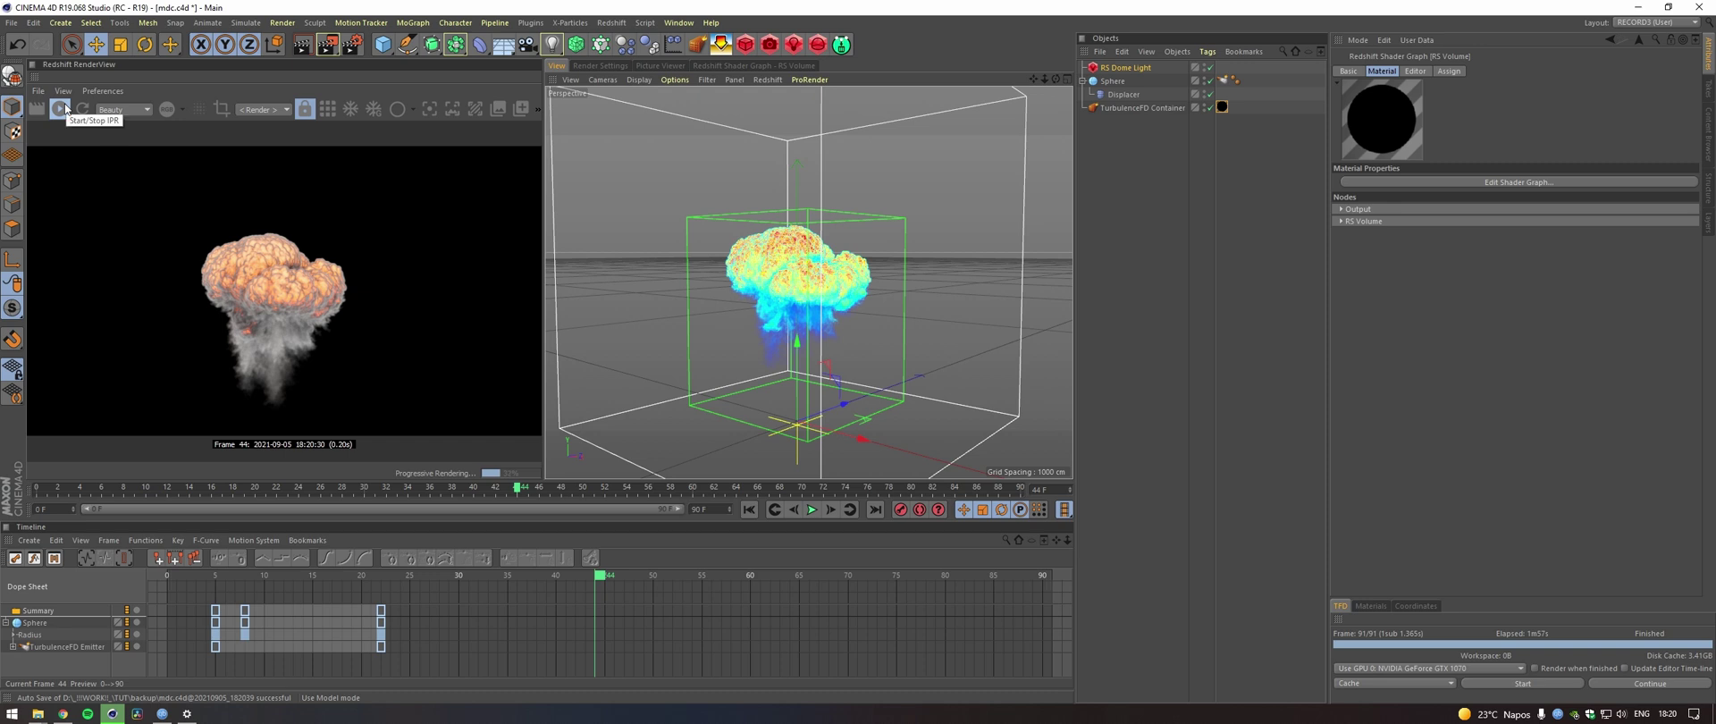
{"action": "left_click", "coordinate": [60, 108]}
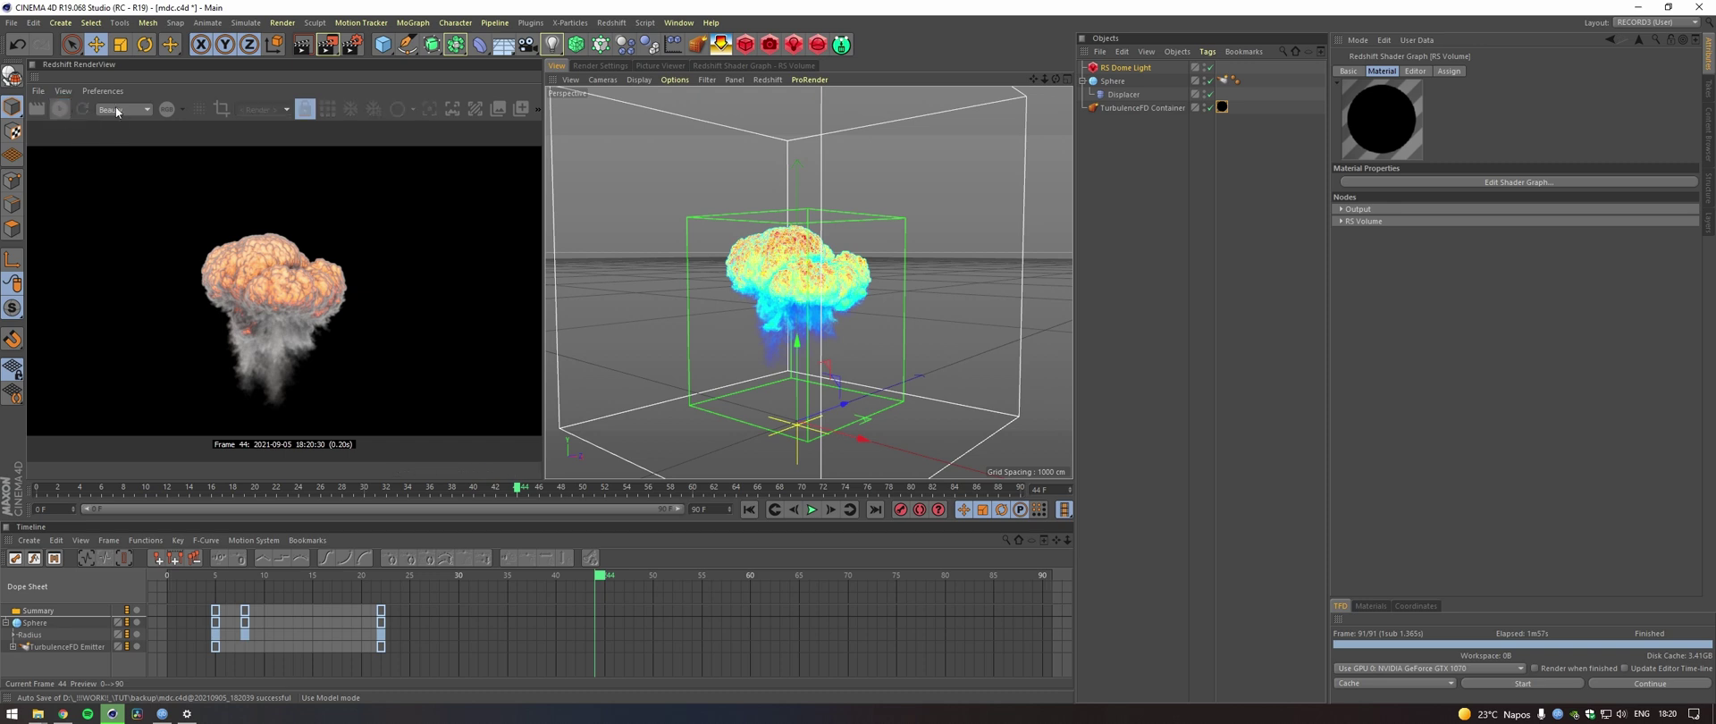